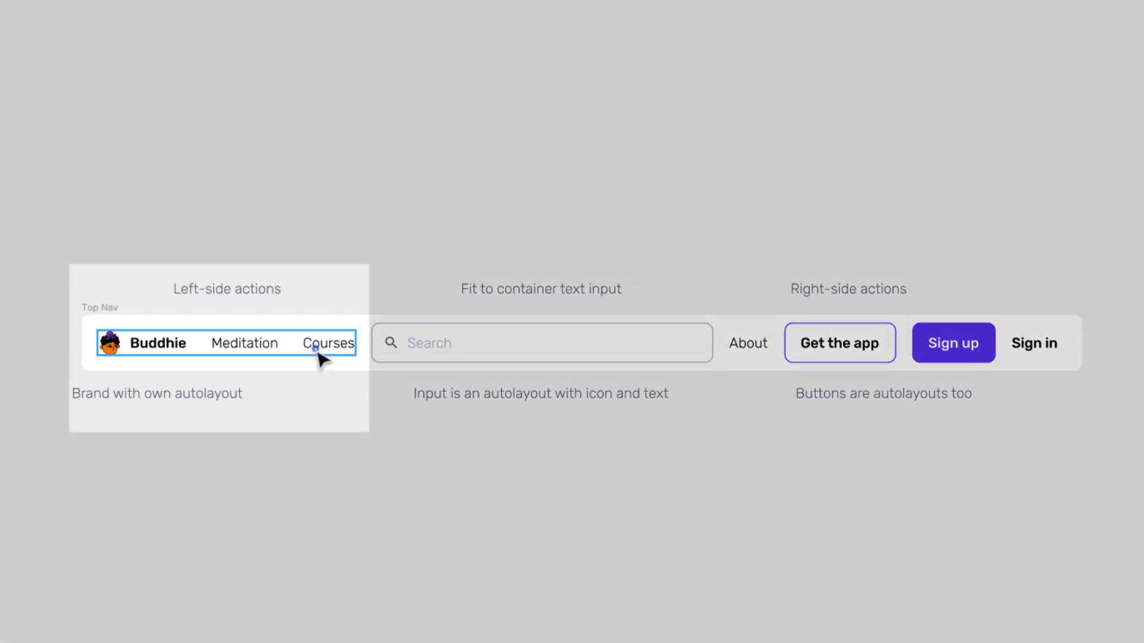
Examine the Top Nav's three groups: the left-side actions, the search input and the right-side actions.
{"action": "left_click", "coordinate": [320, 359]}
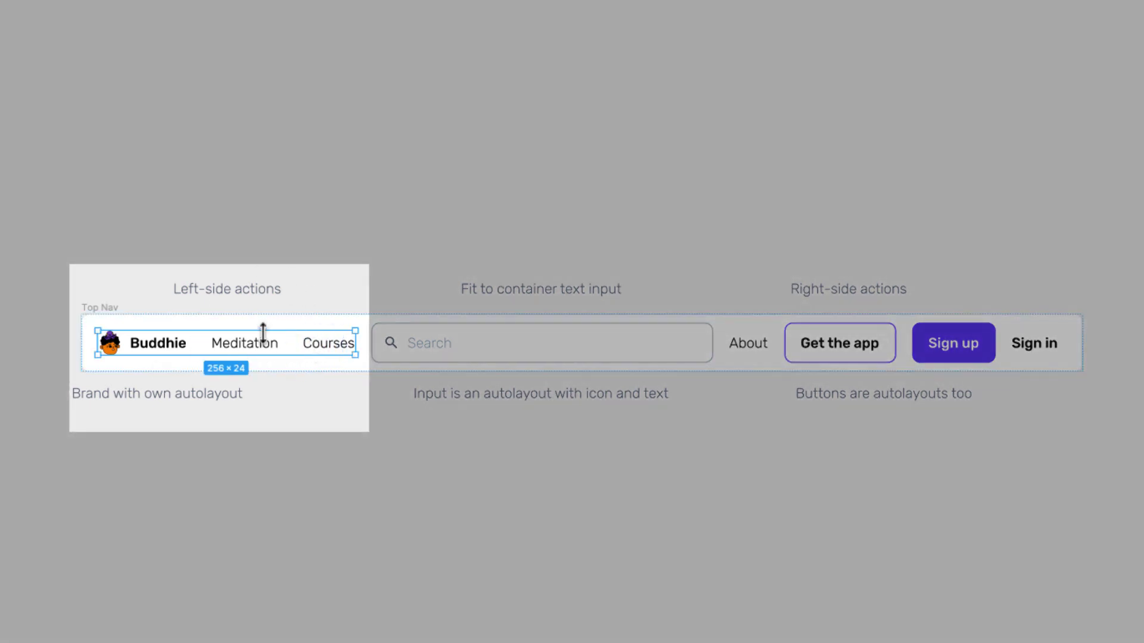
{"action": "left_click", "coordinate": [524, 353]}
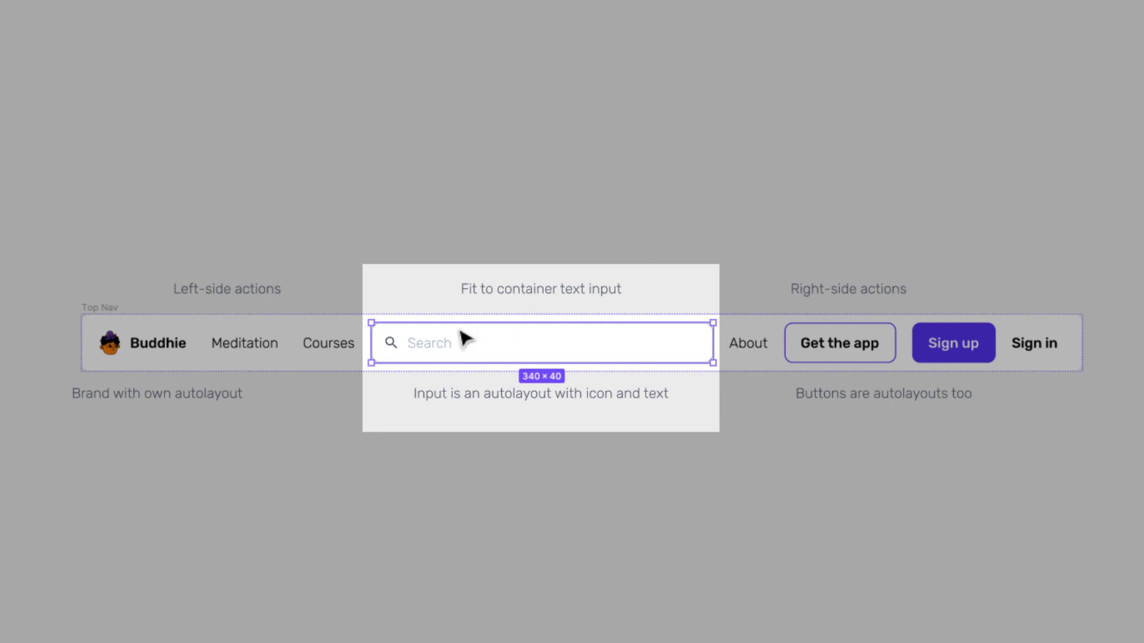
{"action": "left_click", "coordinate": [845, 354]}
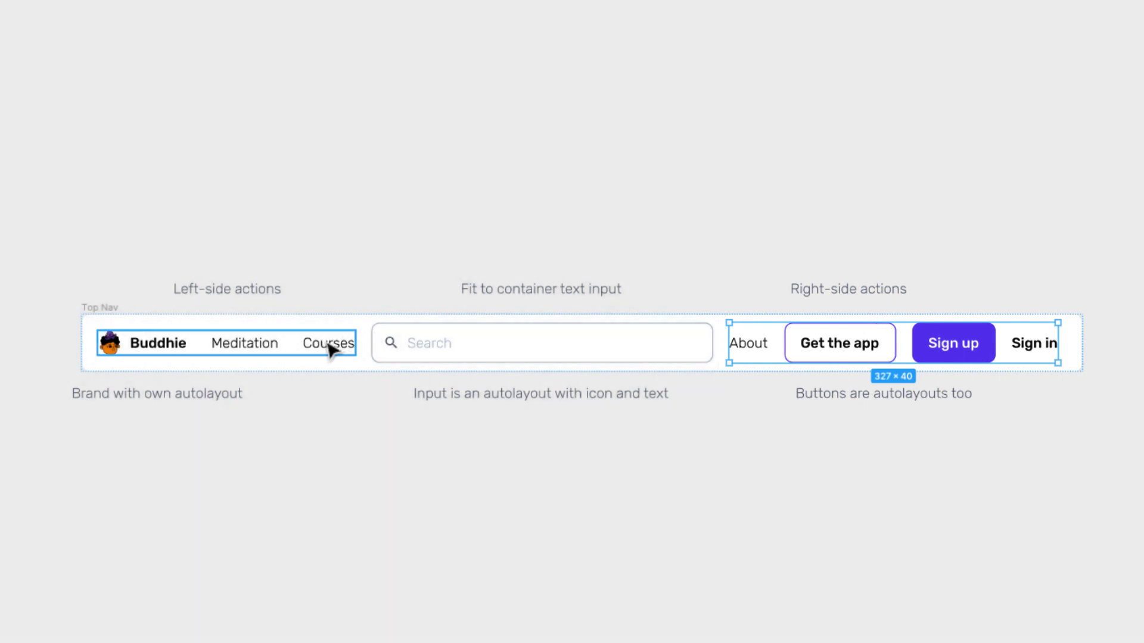
{"action": "left_click", "coordinate": [326, 340]}
{"action": "left_click", "coordinate": [485, 350]}
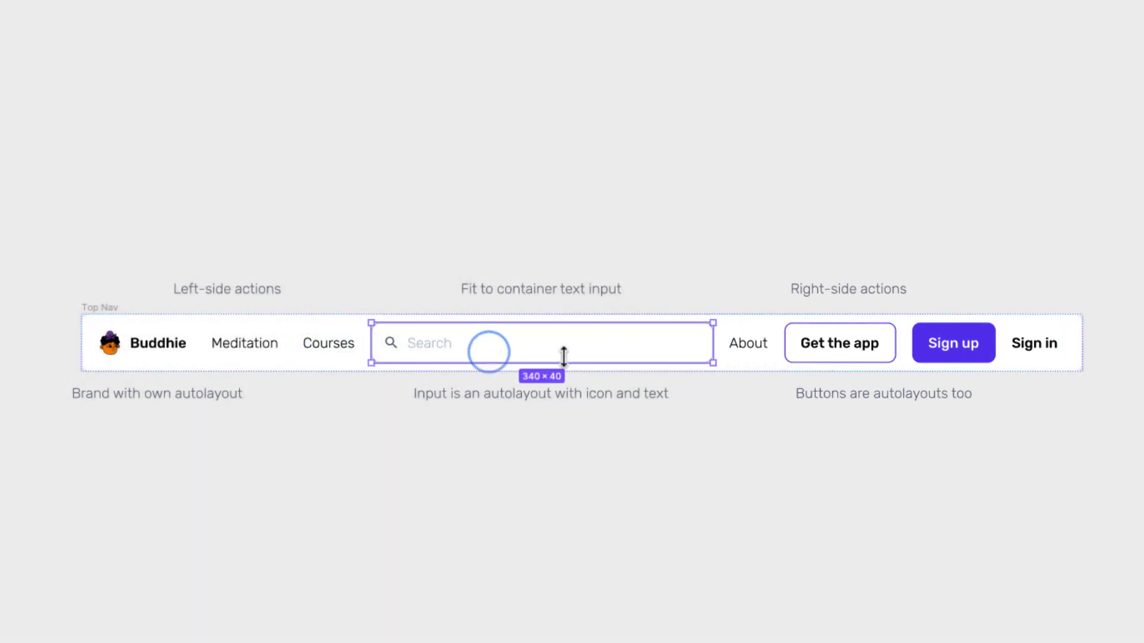
{"action": "left_click", "coordinate": [780, 360]}
Increase the Top Nav frame's auto layout item spacing to 56.
{"action": "left_click", "coordinate": [101, 307]}
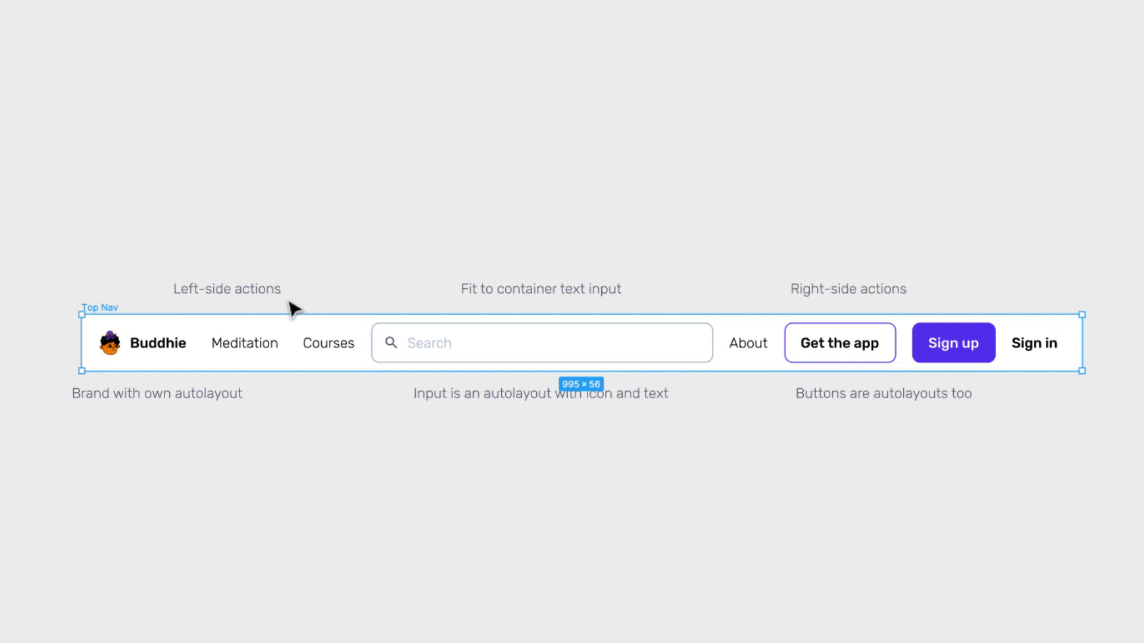
{"action": "left_click", "coordinate": [1054, 243]}
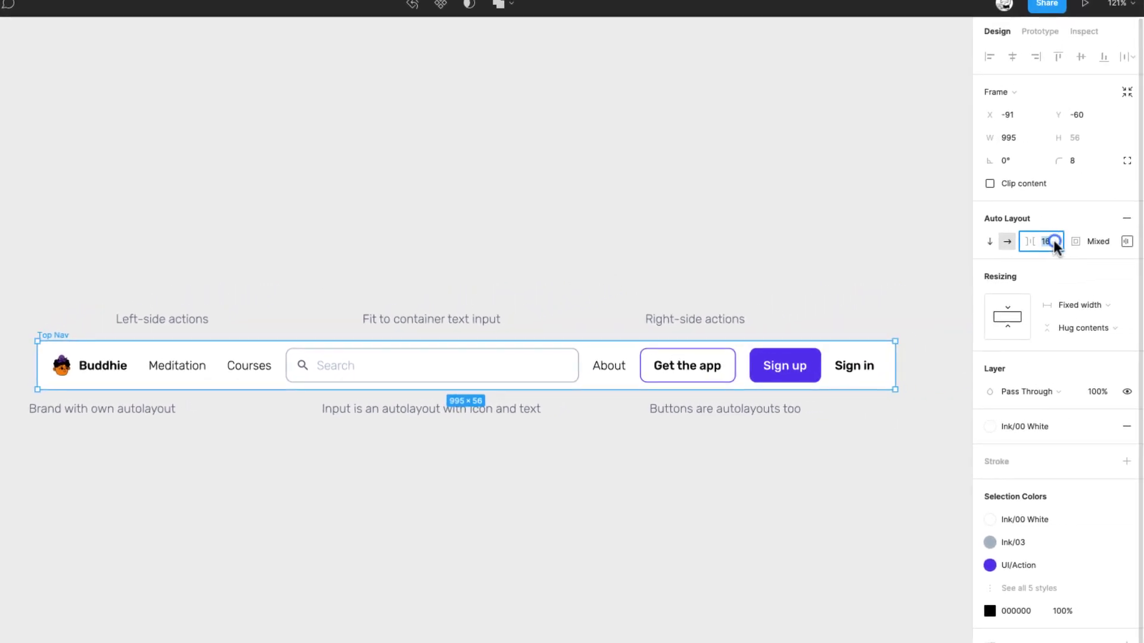
{"action": "key", "text": "Up"}
{"action": "key", "text": "Up"}
{"action": "key", "text": "Up"}
{"action": "key", "text": "Up"}
{"action": "key", "text": "Up"}
{"action": "key", "text": "Up"}
{"action": "key", "text": "Up"}
{"action": "key", "text": "Up"}
{"action": "key", "text": "Up"}
{"action": "key", "text": "Up"}
{"action": "key", "text": "Up"}
{"action": "key", "text": "Up"}
{"action": "key", "text": "Up"}
{"action": "key", "text": "Up"}
{"action": "key", "text": "Up"}
{"action": "key", "text": "Up"}
{"action": "key", "text": "Up"}
{"action": "key", "text": "Up"}
{"action": "key", "text": "Up"}
{"action": "key", "text": "Up"}
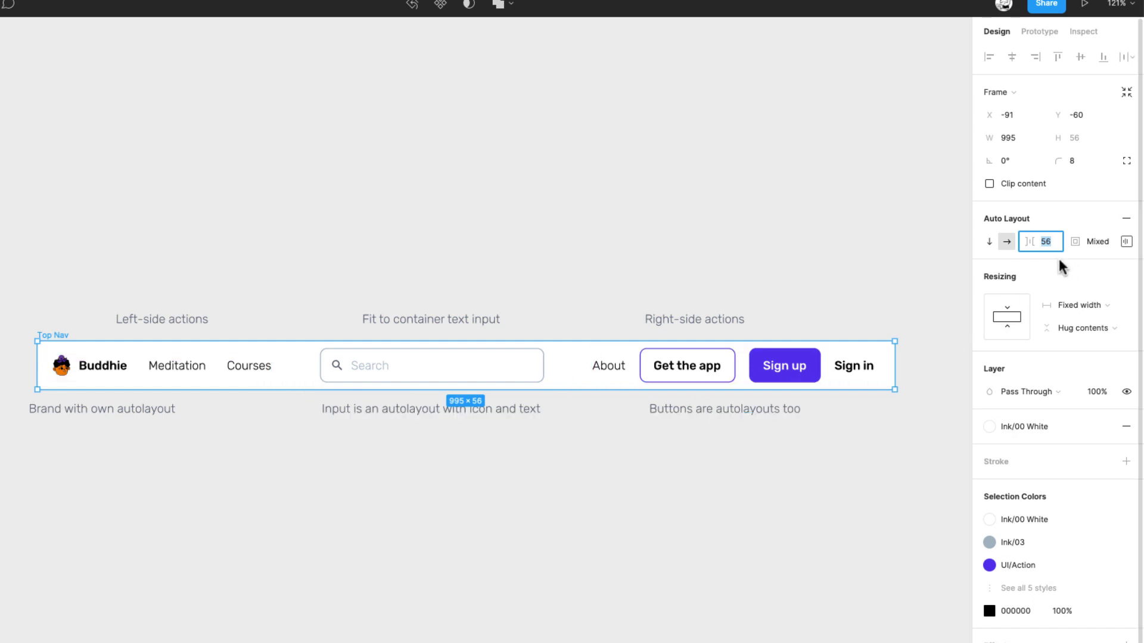
Bring the Top Nav frame's auto layout item spacing back to 16.
{"action": "key", "text": "shift+Down"}
{"action": "key", "text": "shift+Down"}
{"action": "key", "text": "shift+Down"}
{"action": "key", "text": "shift+Down"}
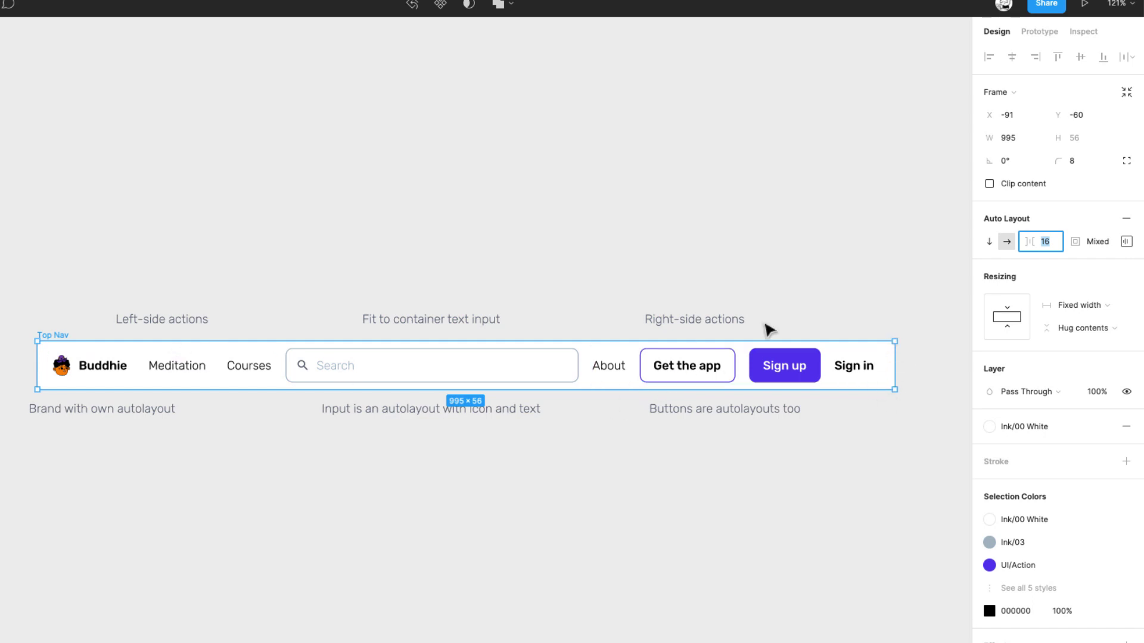
Try centre alignment in the Top Nav's auto layout, restore middle-left alignment and deselect the frame.
{"action": "left_click", "coordinate": [1126, 241]}
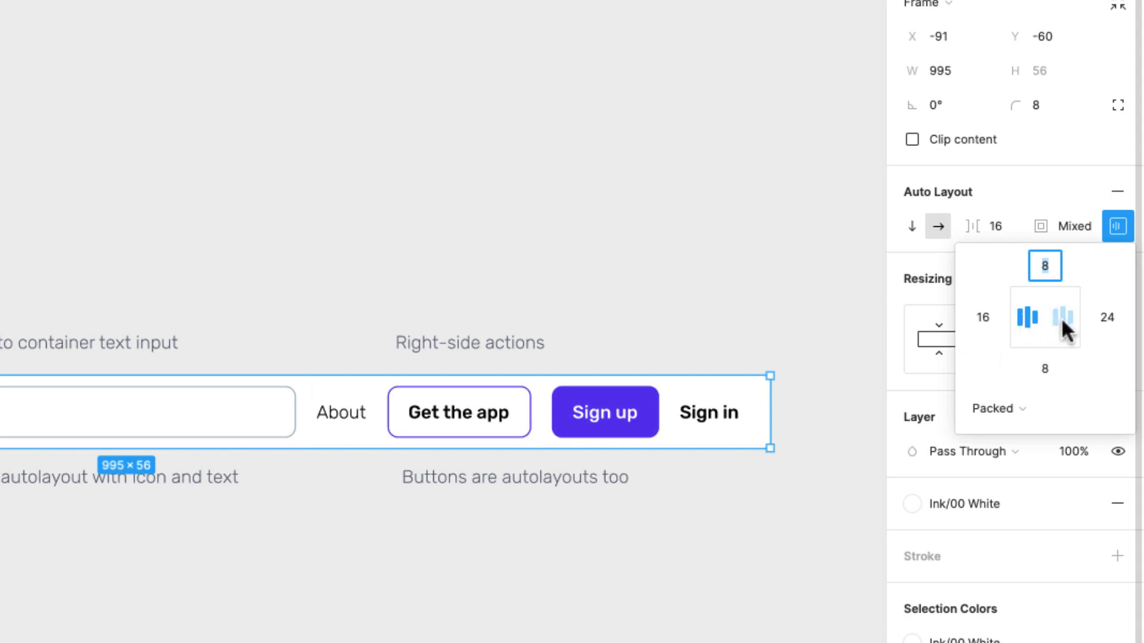
{"action": "left_click", "coordinate": [1046, 317]}
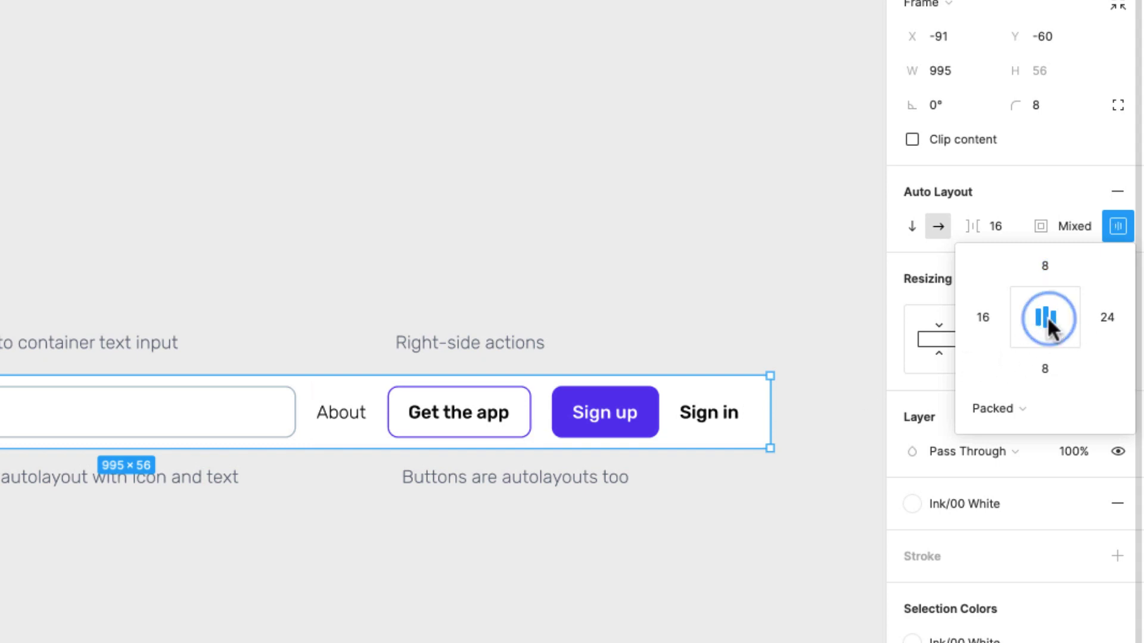
{"action": "left_click", "coordinate": [1027, 315]}
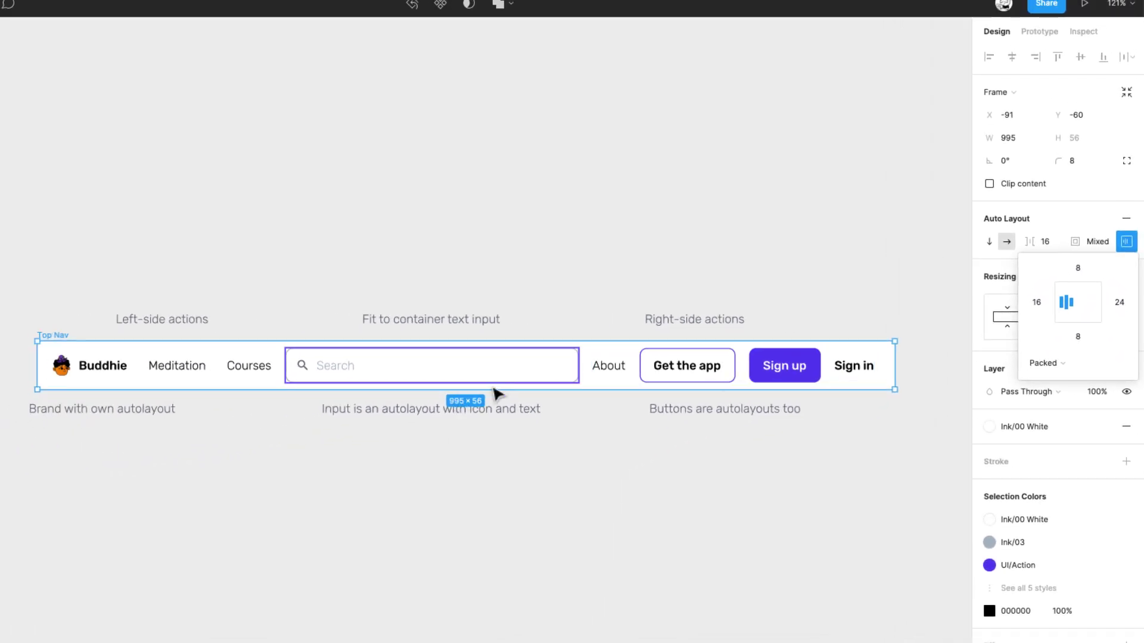
{"action": "left_click", "coordinate": [456, 272]}
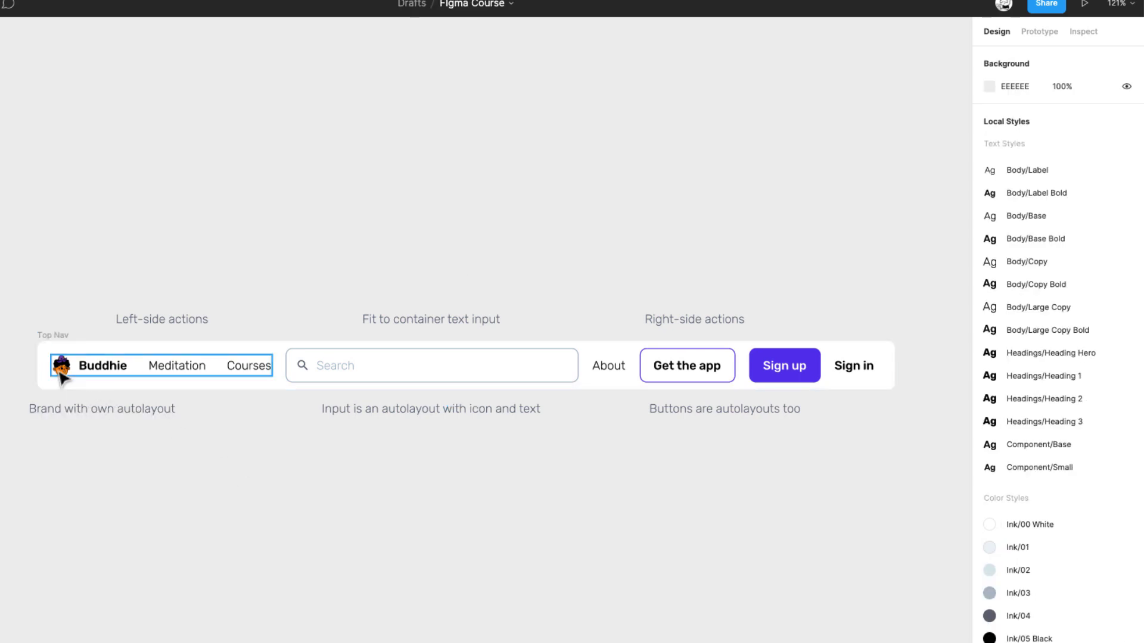
Inspect the nested auto layouts of the Buddhie brand, the search input, and the Get the app and Sign up buttons.
{"action": "scroll", "coordinate": [56, 365], "scroll_direction": "up", "scroll_amount": 5}
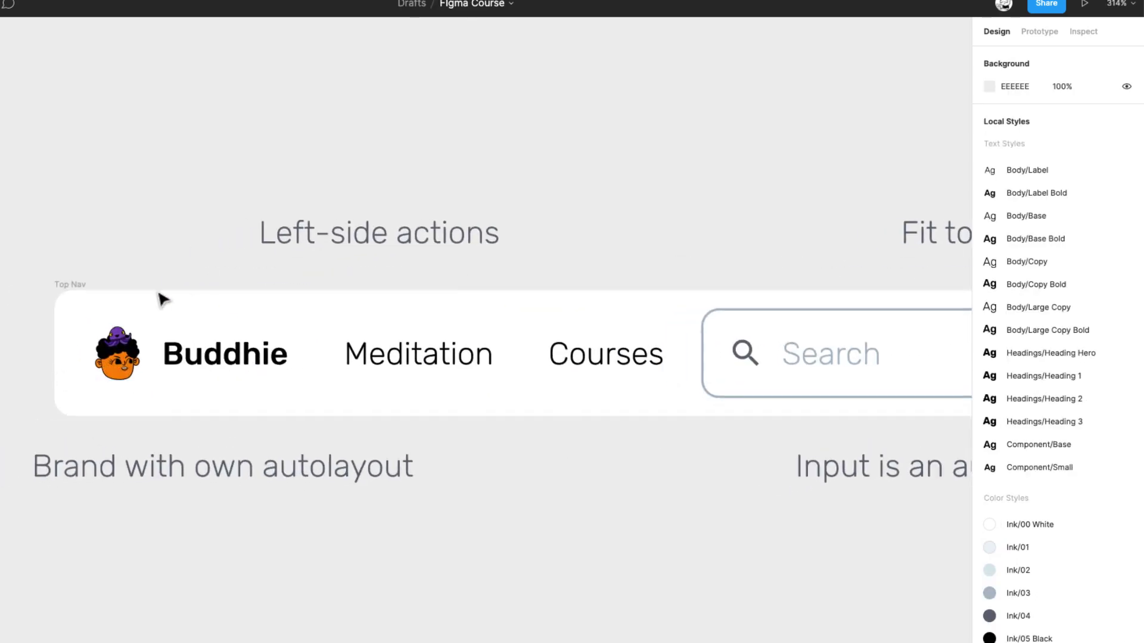
{"action": "double_click", "coordinate": [182, 360]}
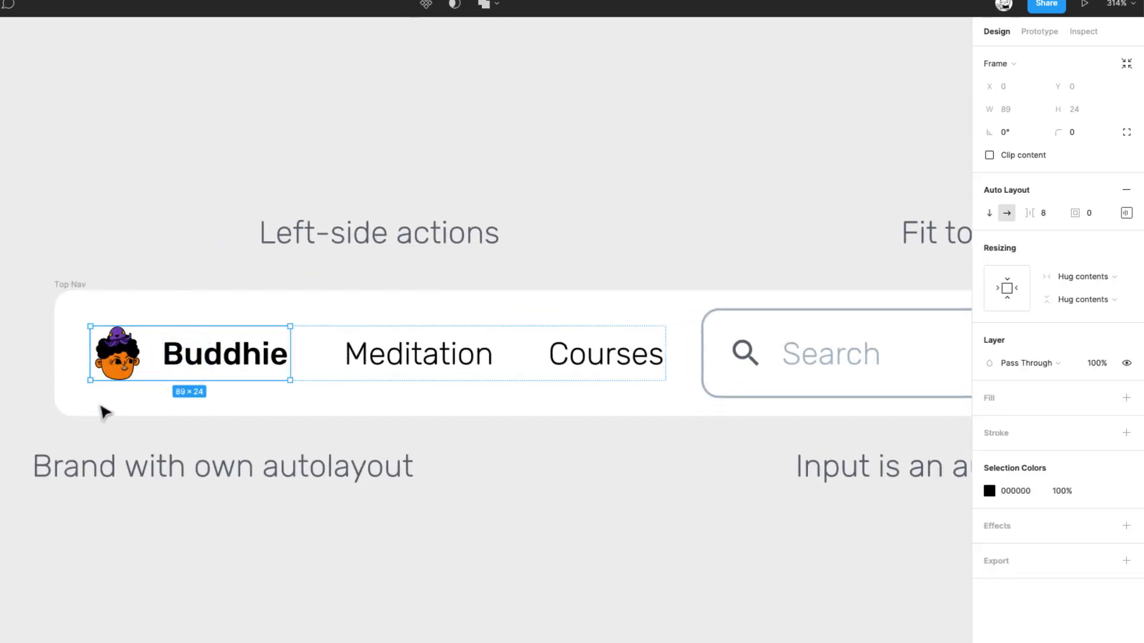
{"action": "scroll", "coordinate": [266, 500], "scroll_direction": "down", "scroll_amount": 2}
{"action": "scroll", "coordinate": [275, 513], "scroll_direction": "right", "scroll_amount": 10}
{"action": "left_click", "coordinate": [834, 353]}
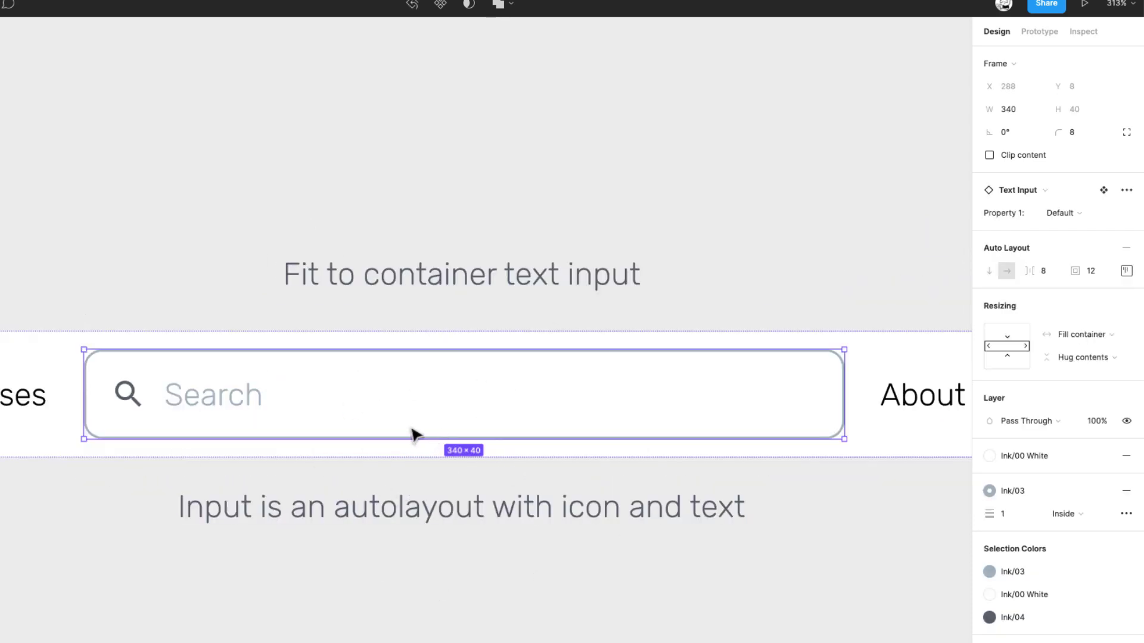
{"action": "scroll", "coordinate": [480, 511], "scroll_direction": "right", "scroll_amount": 12}
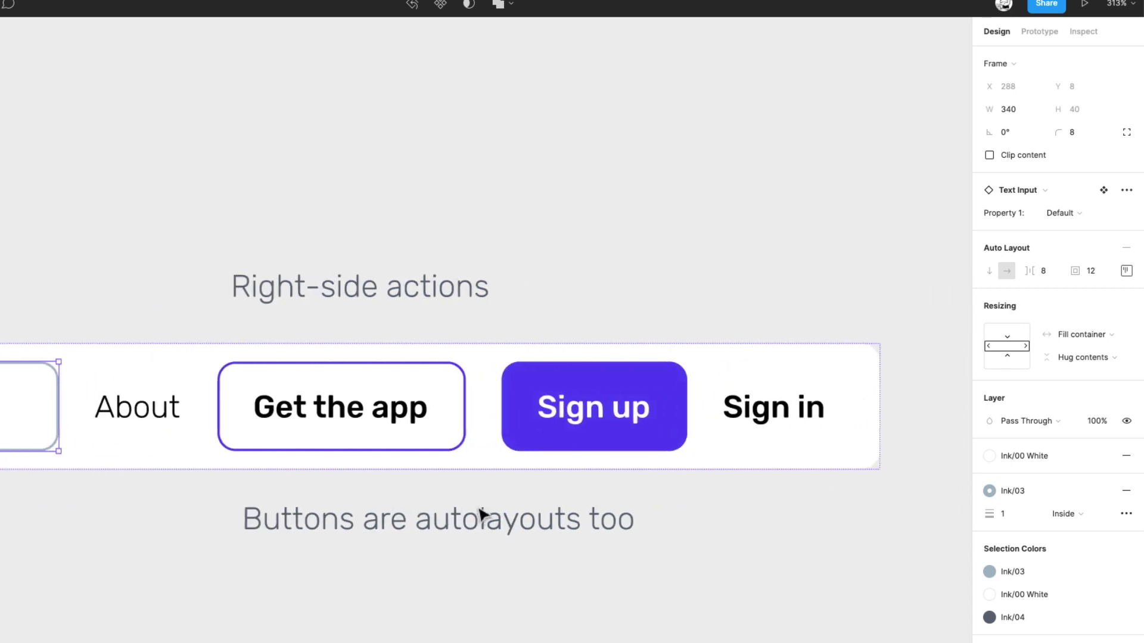
{"action": "left_click", "coordinate": [408, 397]}
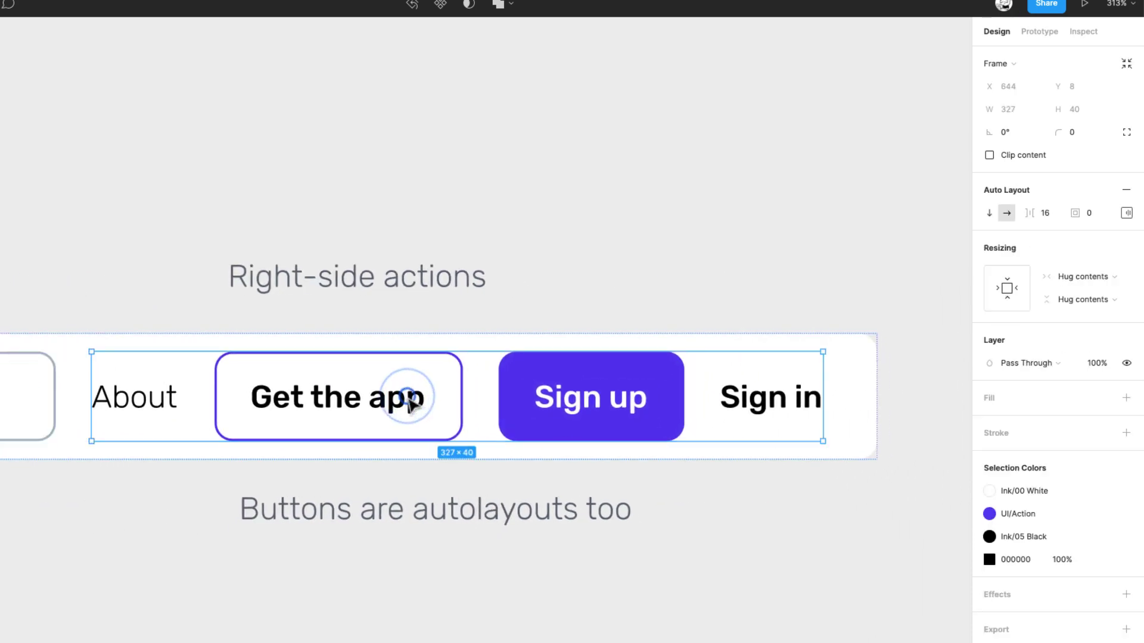
{"action": "left_click", "coordinate": [408, 398]}
{"action": "left_click", "coordinate": [590, 409]}
{"action": "left_click", "coordinate": [398, 406]}
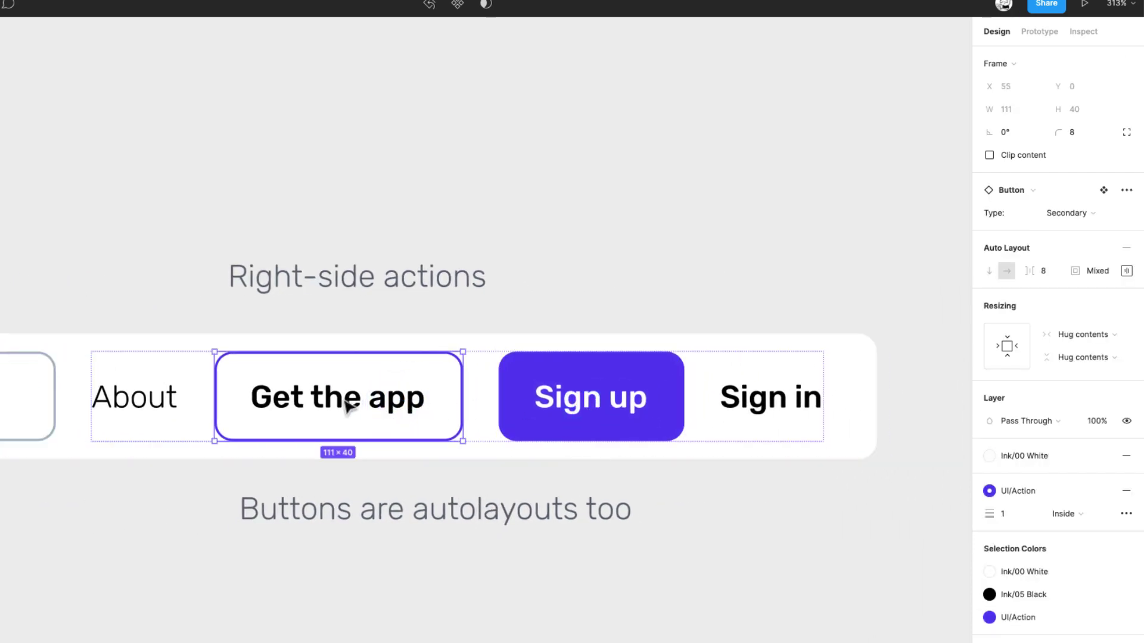
{"action": "left_click", "coordinate": [556, 132]}
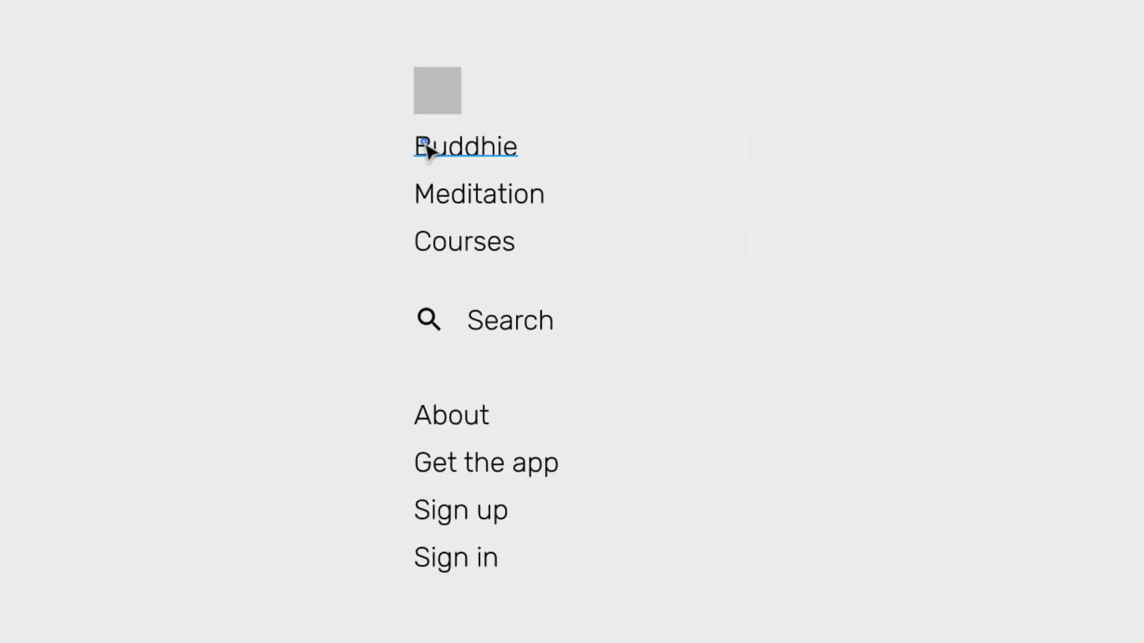
Look over the separate Buddhie, Meditation and Courses text layers that make up the left-side actions.
{"action": "left_click", "coordinate": [426, 146]}
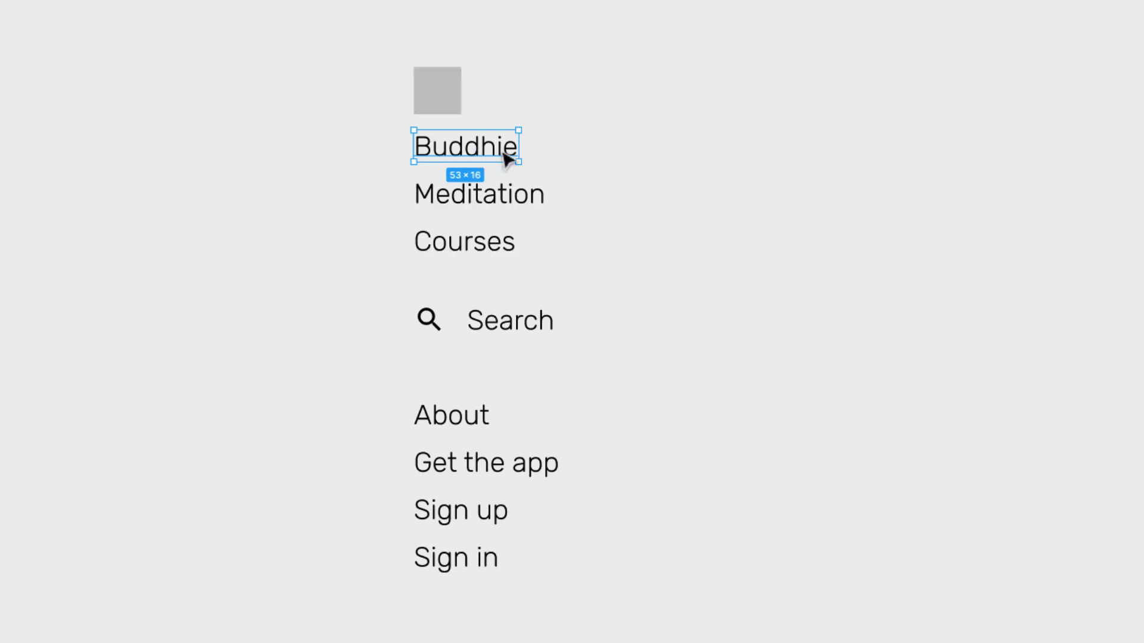
{"action": "left_click", "coordinate": [510, 197]}
{"action": "left_click", "coordinate": [500, 236]}
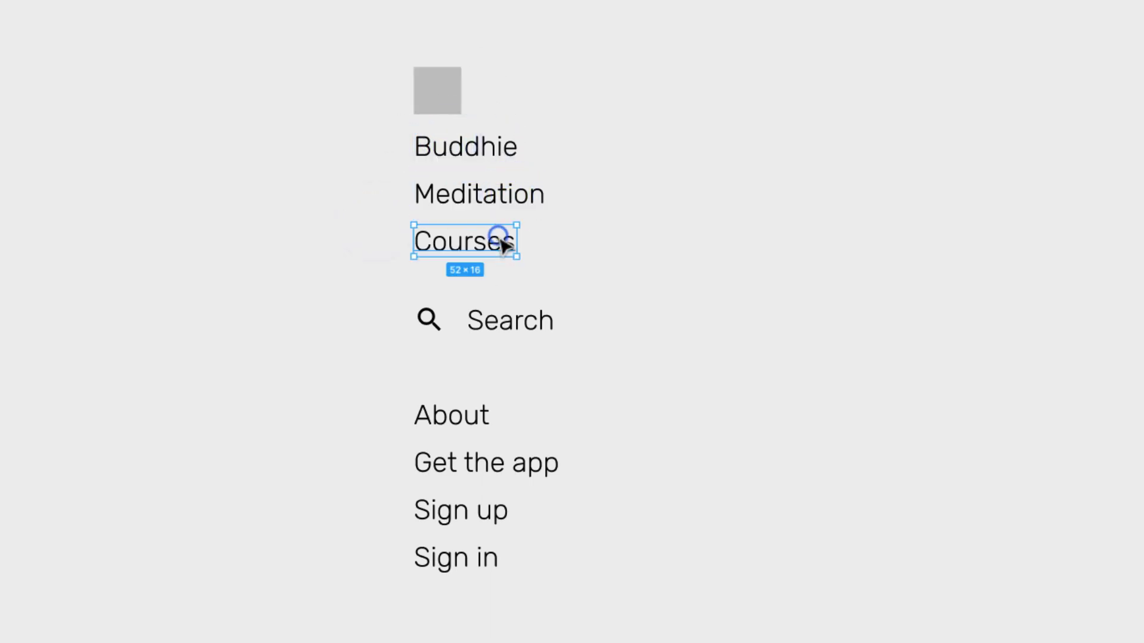
{"action": "left_click", "coordinate": [342, 171]}
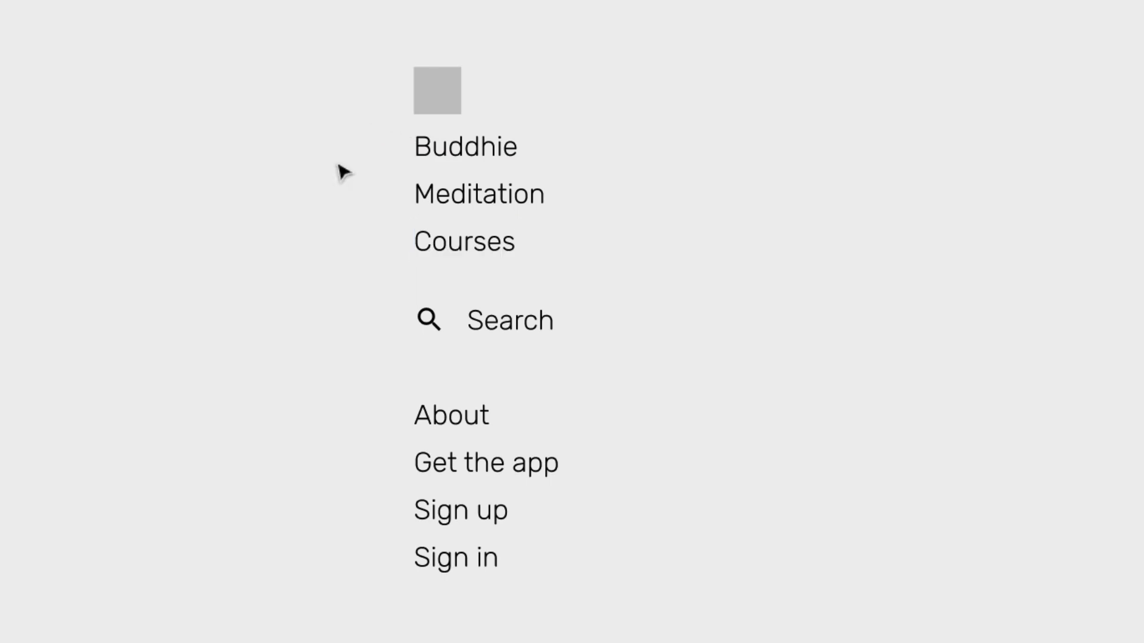
Wrap the grey square and the Buddhie text in an auto layout frame with horizontal direction.
{"action": "left_click_drag", "start_coordinate": [312, 56], "coordinate": [490, 154]}
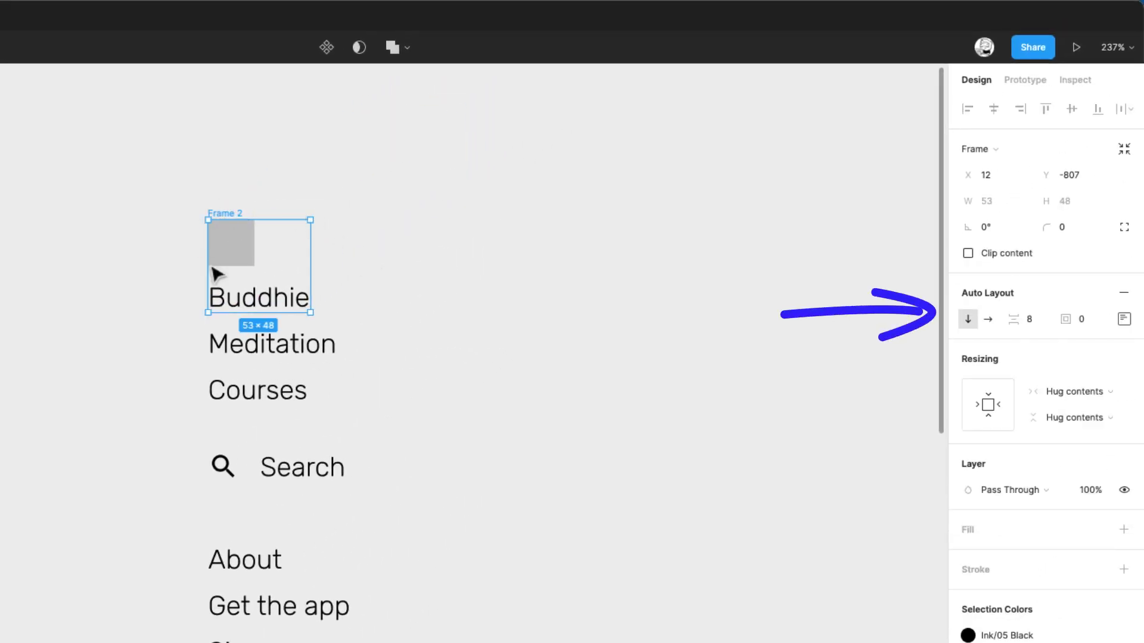
{"action": "scroll", "coordinate": [230, 266], "scroll_direction": "up", "scroll_amount": 3}
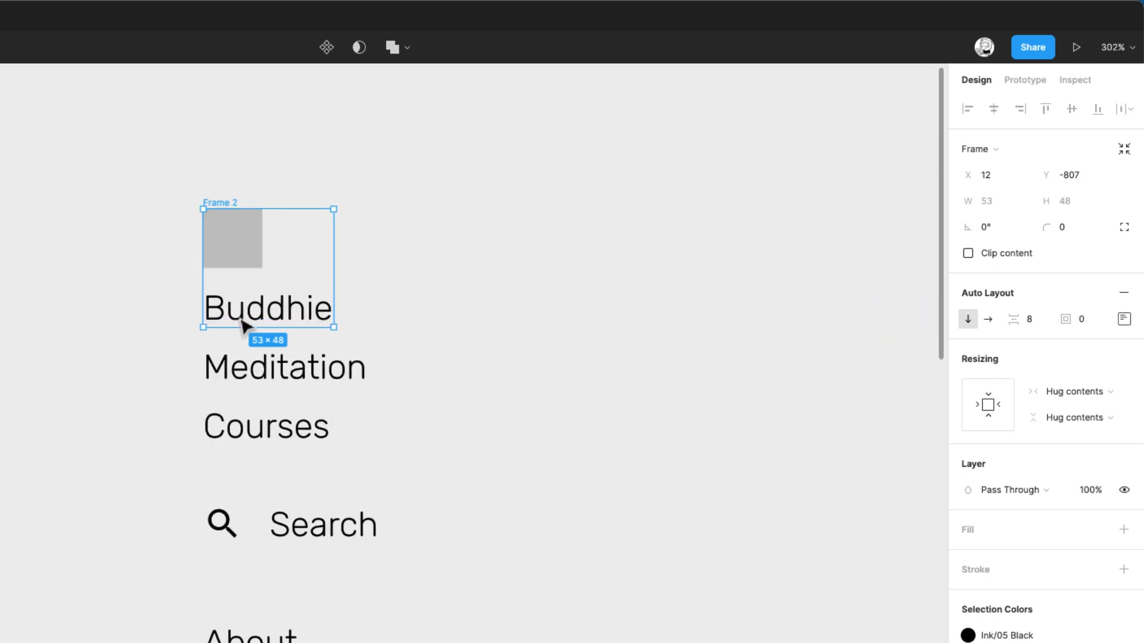
{"action": "left_click", "coordinate": [988, 322]}
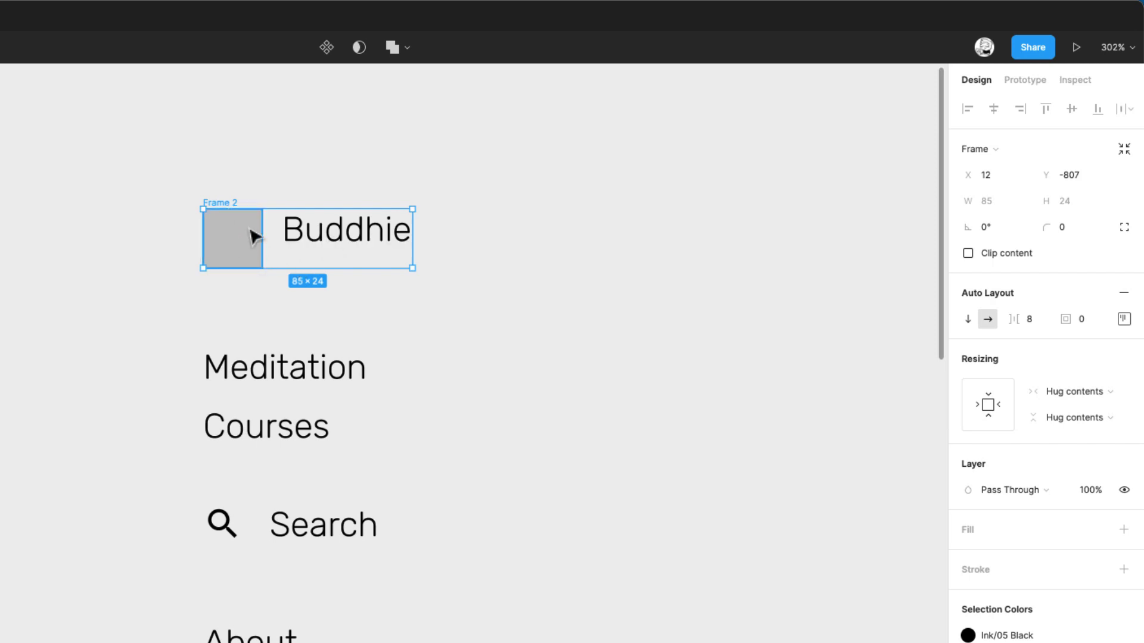
Align the square and Buddhie text to the middle left within their auto layout frame.
{"action": "scroll", "coordinate": [283, 240], "scroll_direction": "up", "scroll_amount": 3}
{"action": "scroll", "coordinate": [282, 239], "scroll_direction": "up", "scroll_amount": 1}
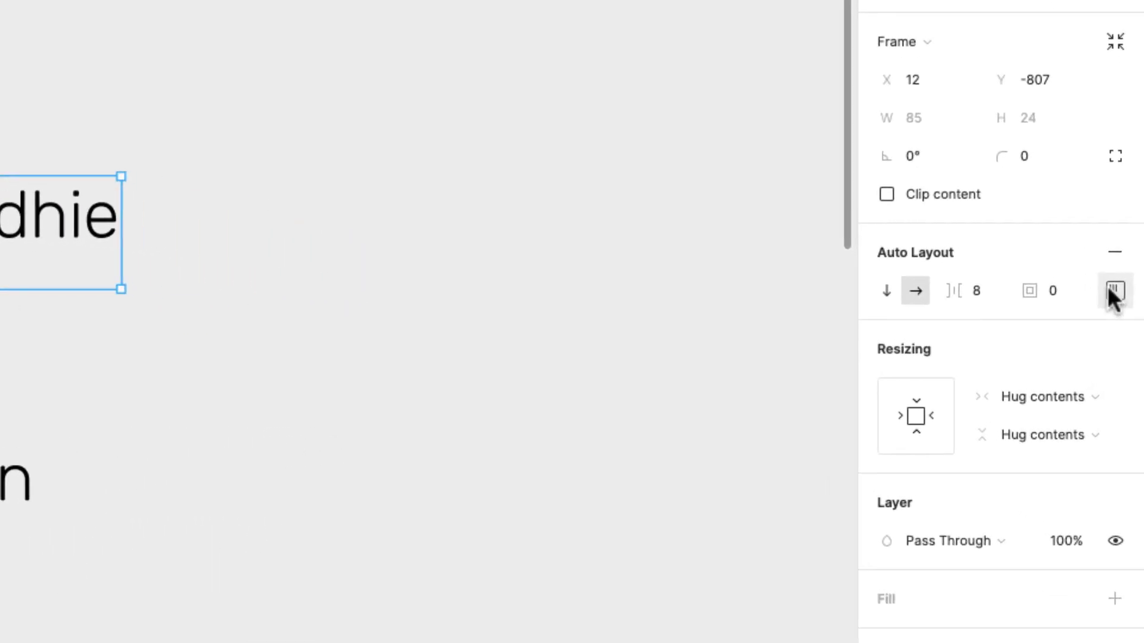
{"action": "left_click", "coordinate": [1115, 291]}
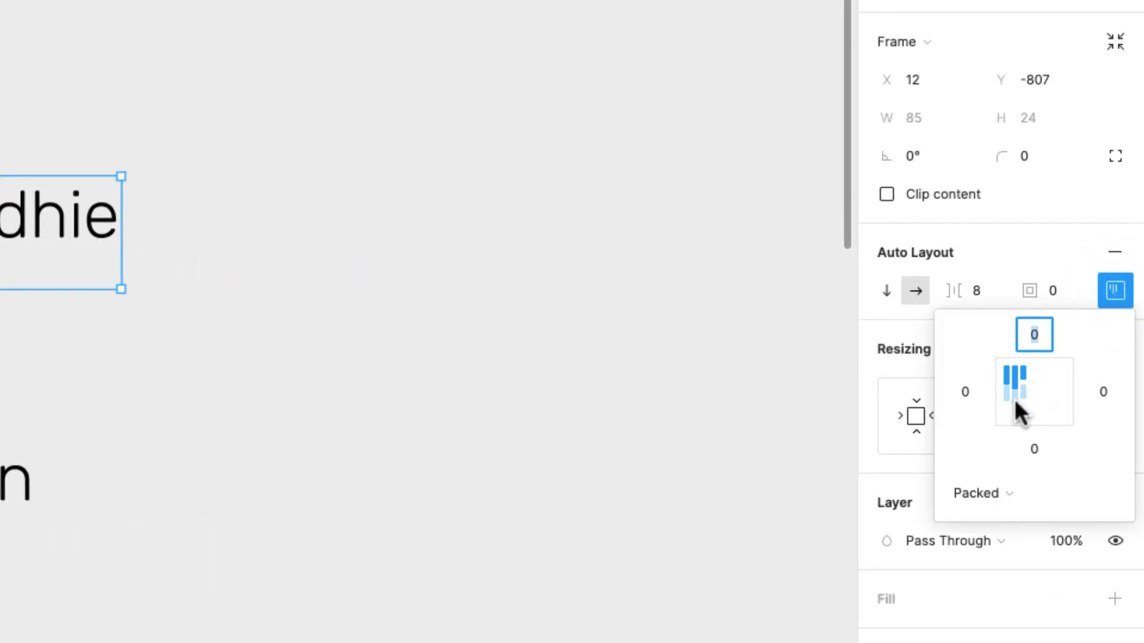
{"action": "left_click", "coordinate": [1014, 398]}
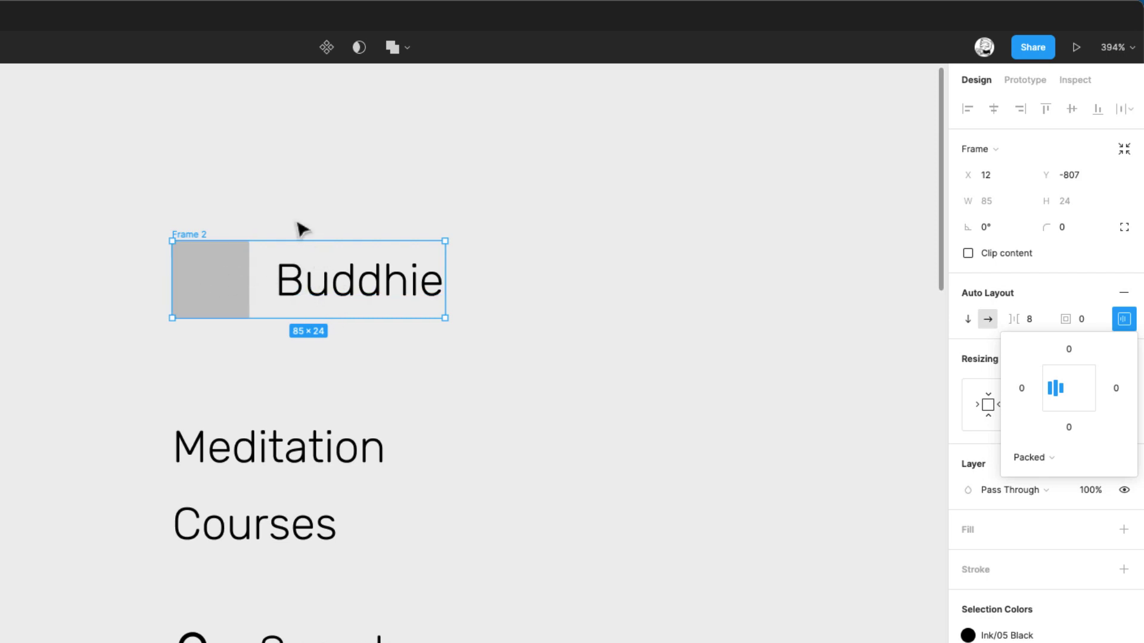
{"action": "left_click", "coordinate": [305, 202]}
Try a smaller item spacing between the square and Buddhie text, return it to 8 and deselect the frame.
{"action": "left_click", "coordinate": [181, 233]}
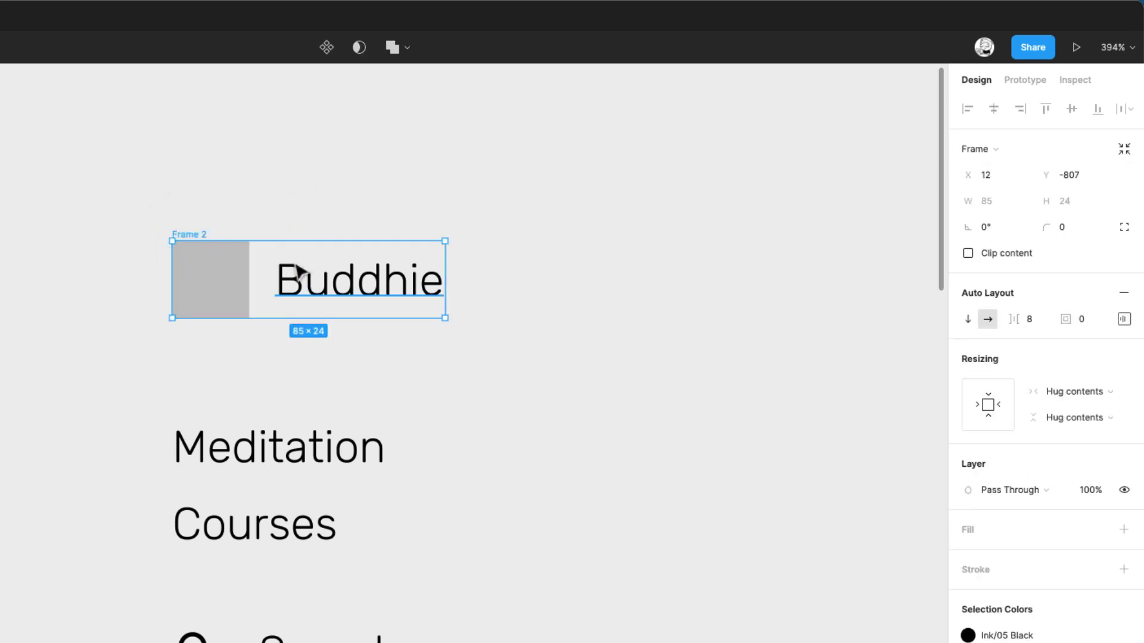
{"action": "left_click", "coordinate": [1036, 321]}
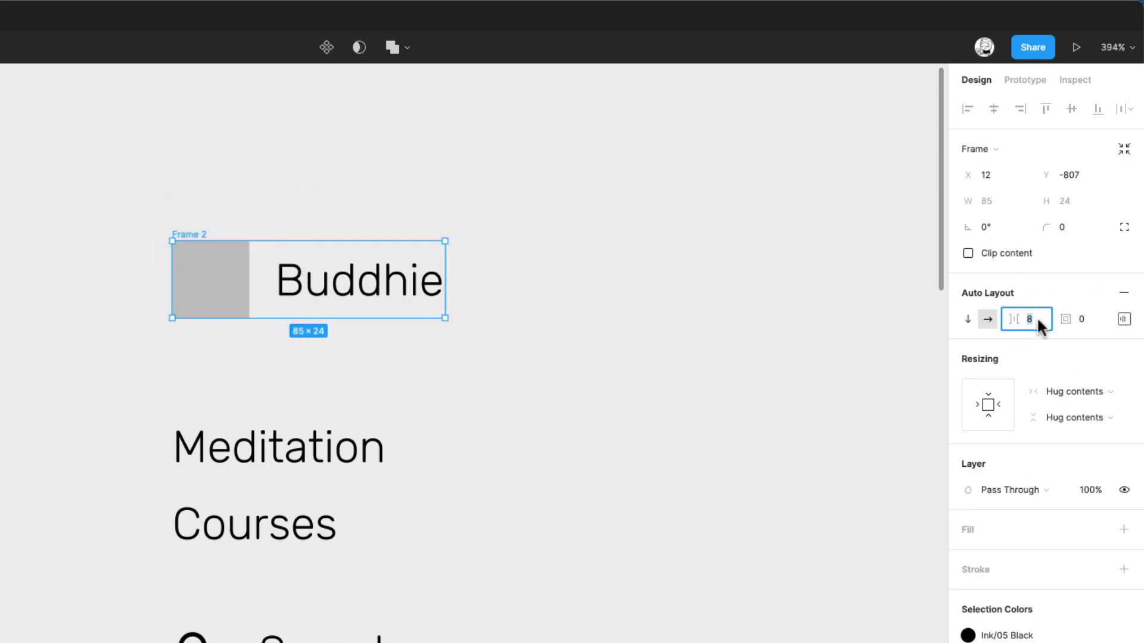
{"action": "key", "text": "Down"}
{"action": "key", "text": "Down"}
{"action": "key", "text": "Down"}
{"action": "key", "text": "Up"}
{"action": "key", "text": "Up"}
{"action": "key", "text": "Up"}
{"action": "left_click", "coordinate": [524, 224]}
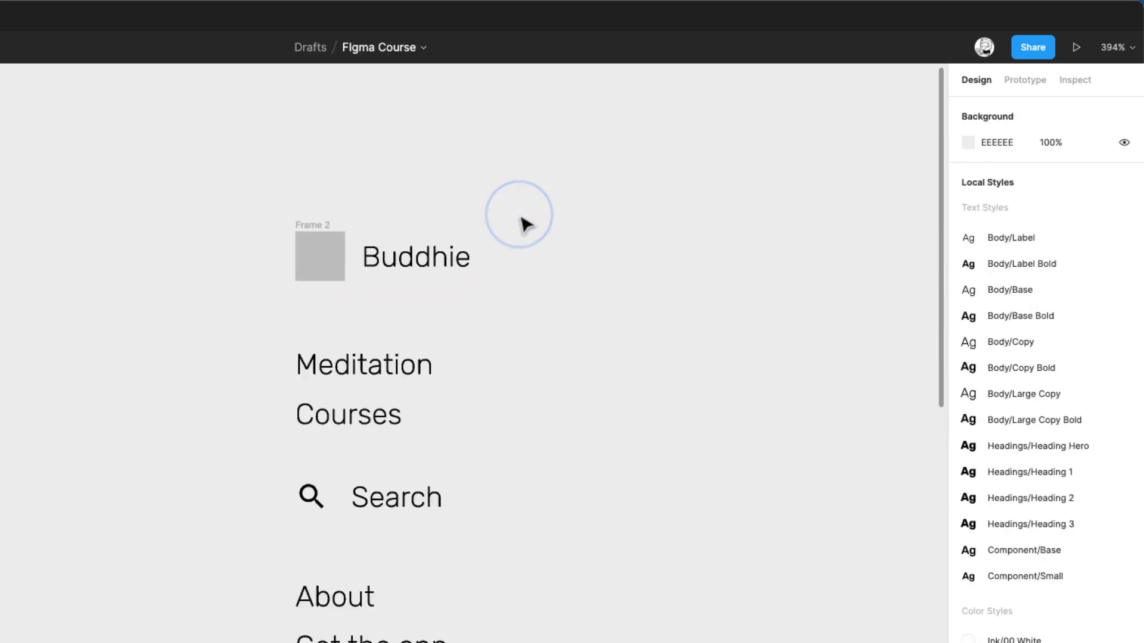
Rename the frame holding the square and Buddhie text as Brand.
{"action": "left_click", "coordinate": [323, 224]}
{"action": "scroll", "coordinate": [322, 226], "scroll_direction": "right", "scroll_amount": 5}
{"action": "scroll", "coordinate": [322, 227], "scroll_direction": "up", "scroll_amount": 2}
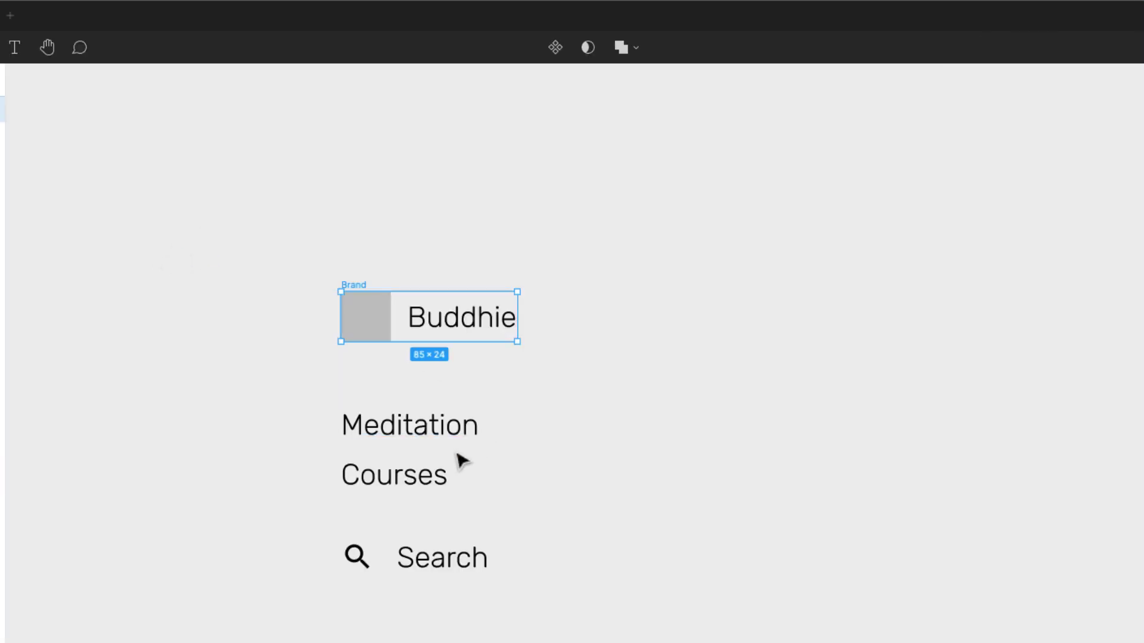
Combine the Brand frame with the Meditation and Courses texts in a new auto layout frame with horizontal direction.
{"action": "left_click", "coordinate": [462, 430], "text": "shift"}
{"action": "left_click", "coordinate": [428, 474], "text": "shift"}
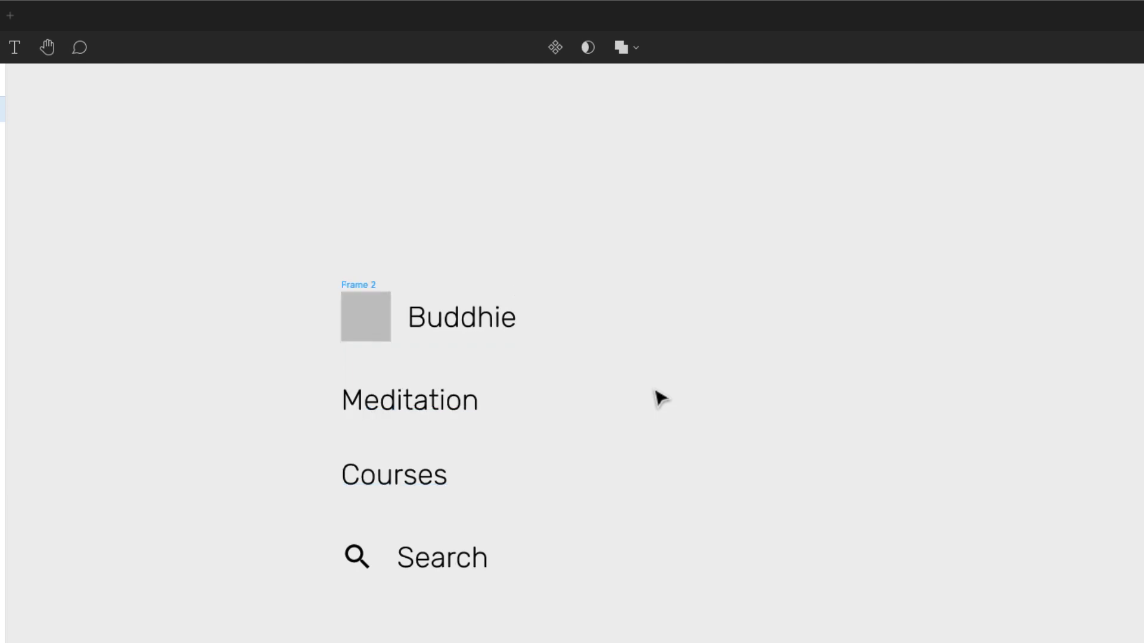
{"action": "left_click", "coordinate": [429, 373]}
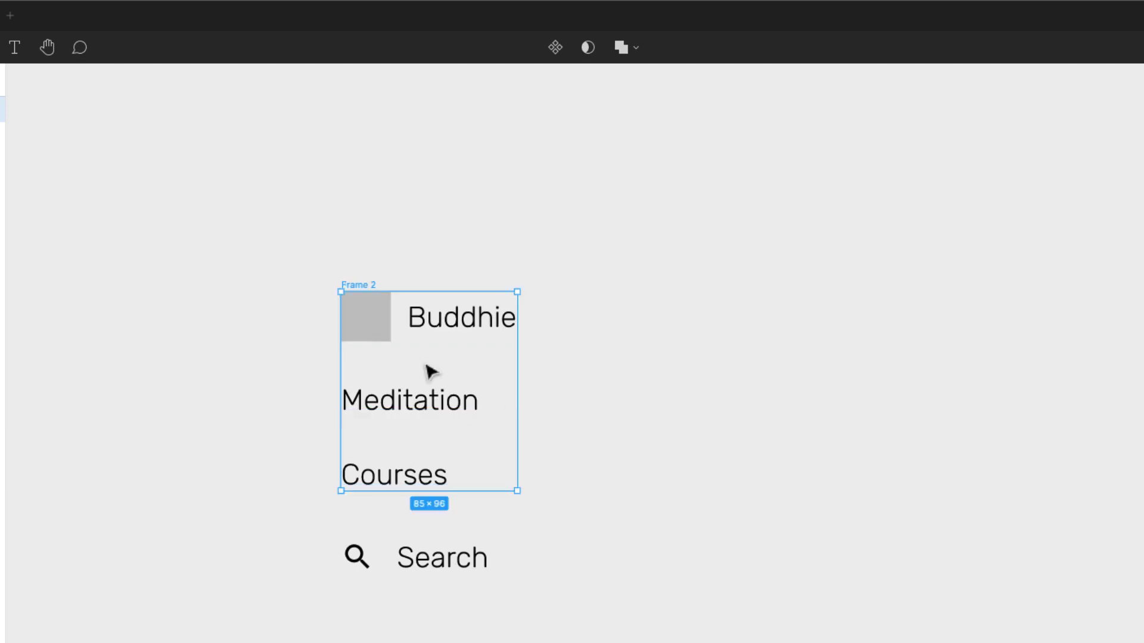
{"action": "key", "text": "shift+a"}
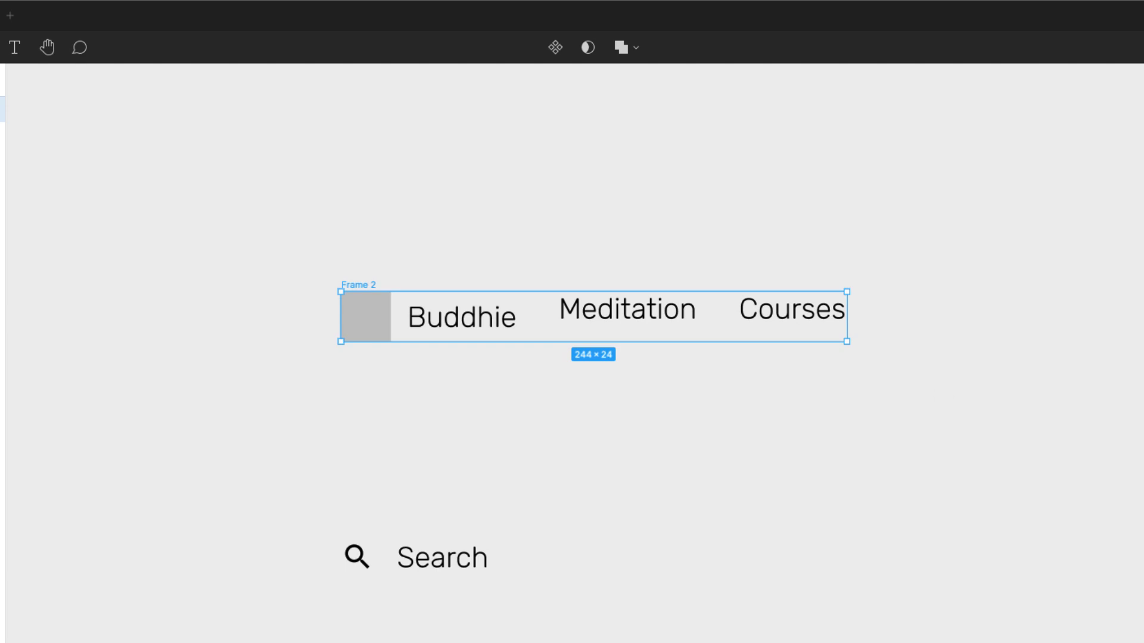
Adjust the item spacing of the horizontal frame until it is 252 wide, center its items vertically and deselect it.
{"action": "left_click_drag", "start_coordinate": [676, 339], "coordinate": [668, 338]}
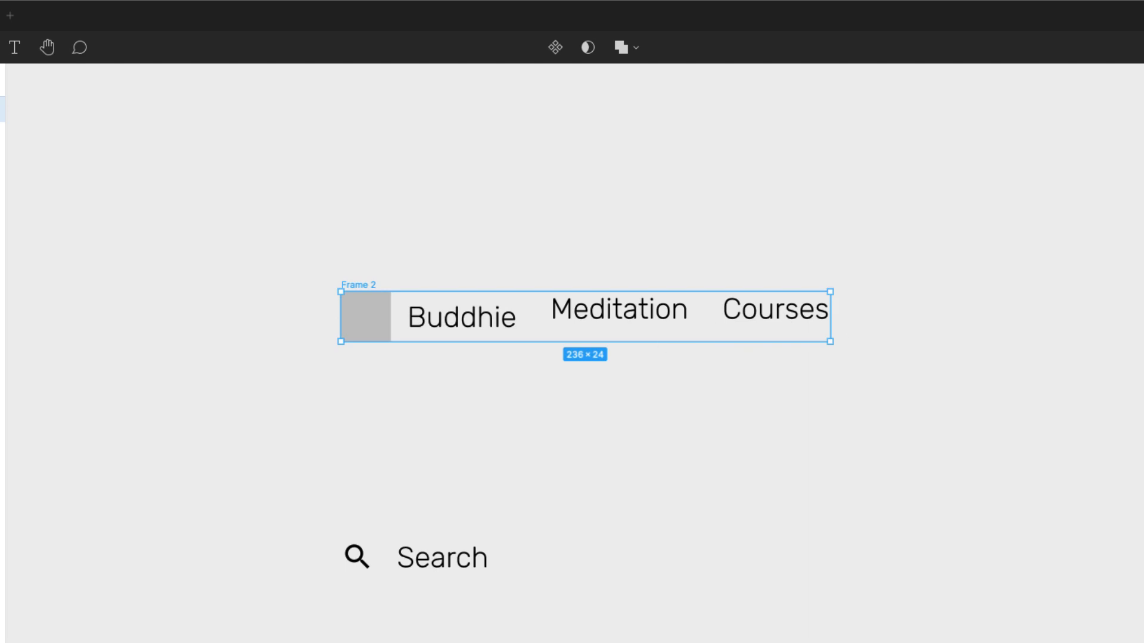
{"action": "left_click_drag", "start_coordinate": [1061, 379], "coordinate": [1078, 379]}
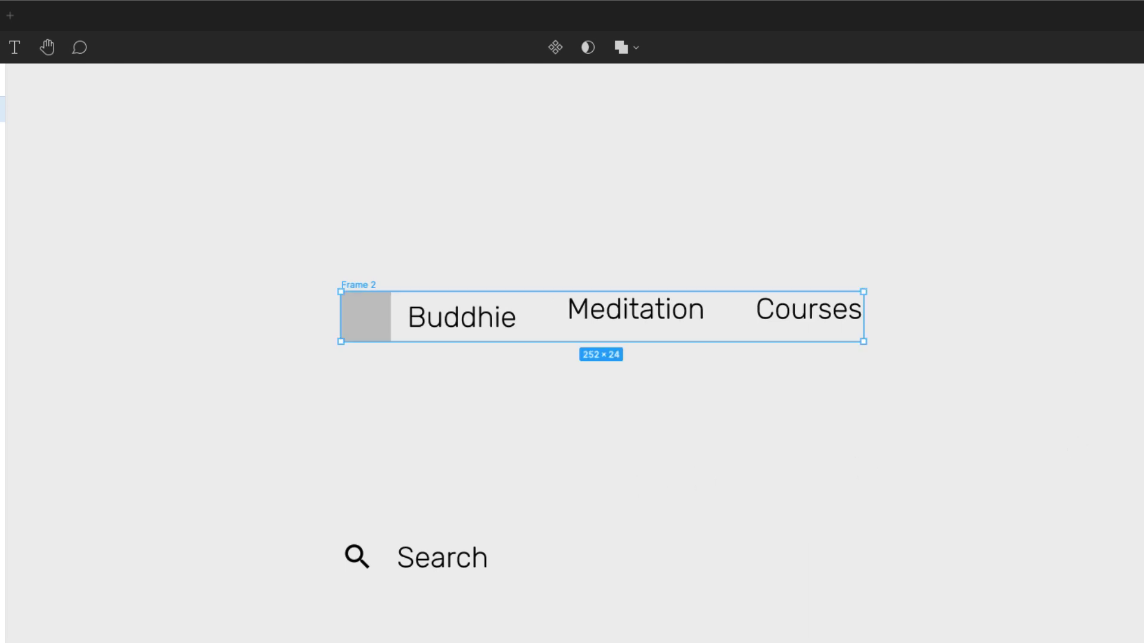
{"action": "key", "text": "alt+v"}
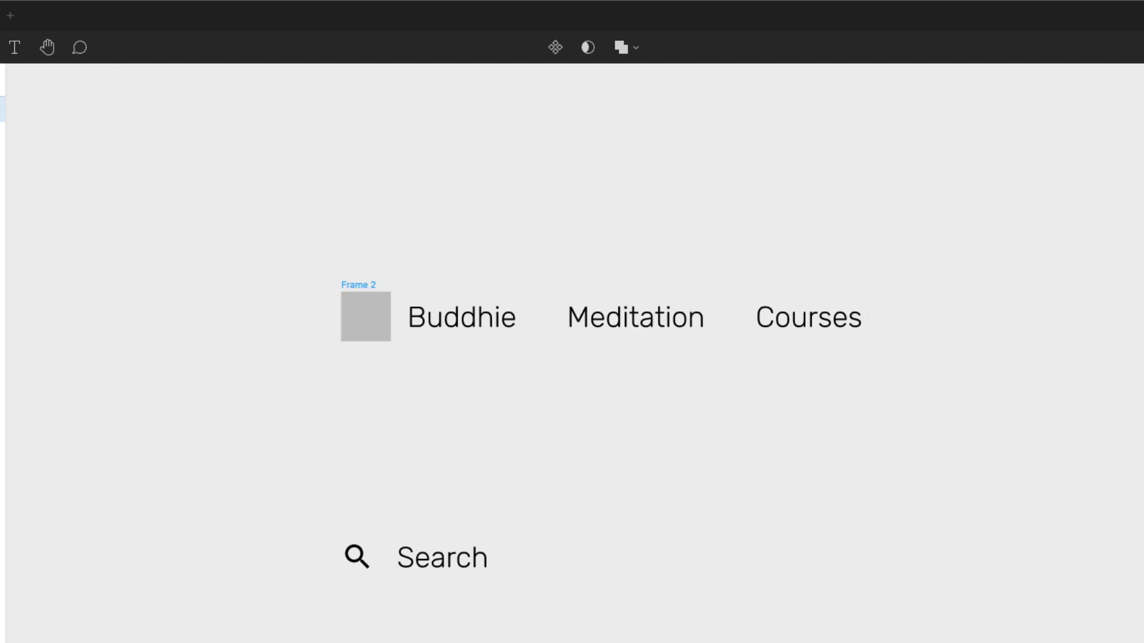
{"action": "scroll", "coordinate": [675, 169], "scroll_direction": "up", "scroll_amount": 3}
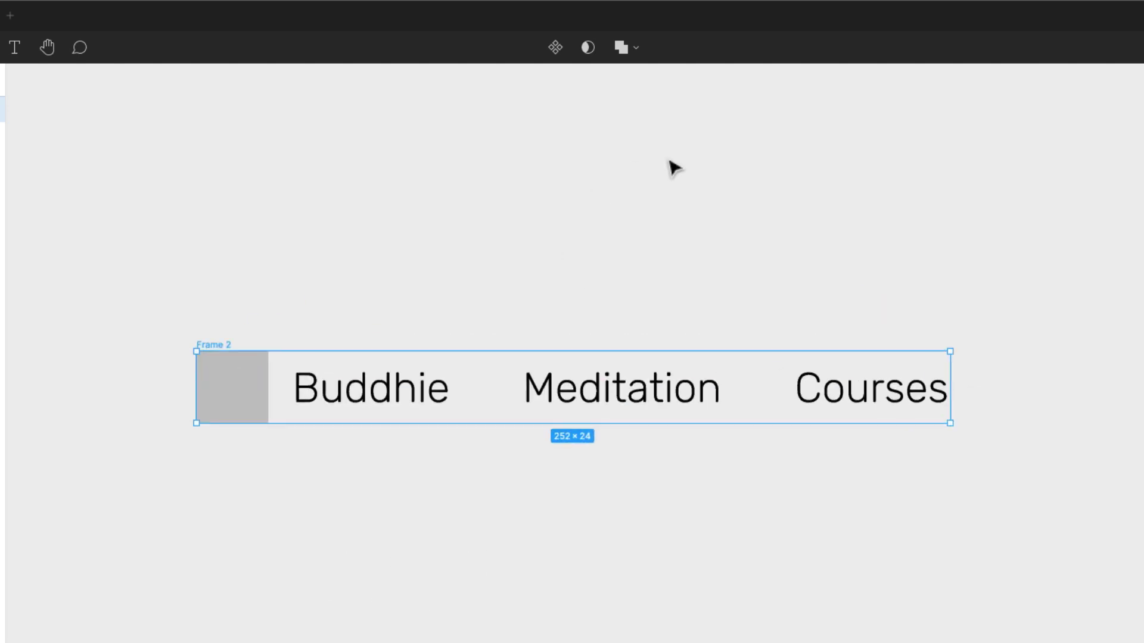
{"action": "left_click", "coordinate": [666, 158]}
Ungroup the Brand frame inside the horizontal auto layout frame and deselect its contents.
{"action": "left_click", "coordinate": [385, 395]}
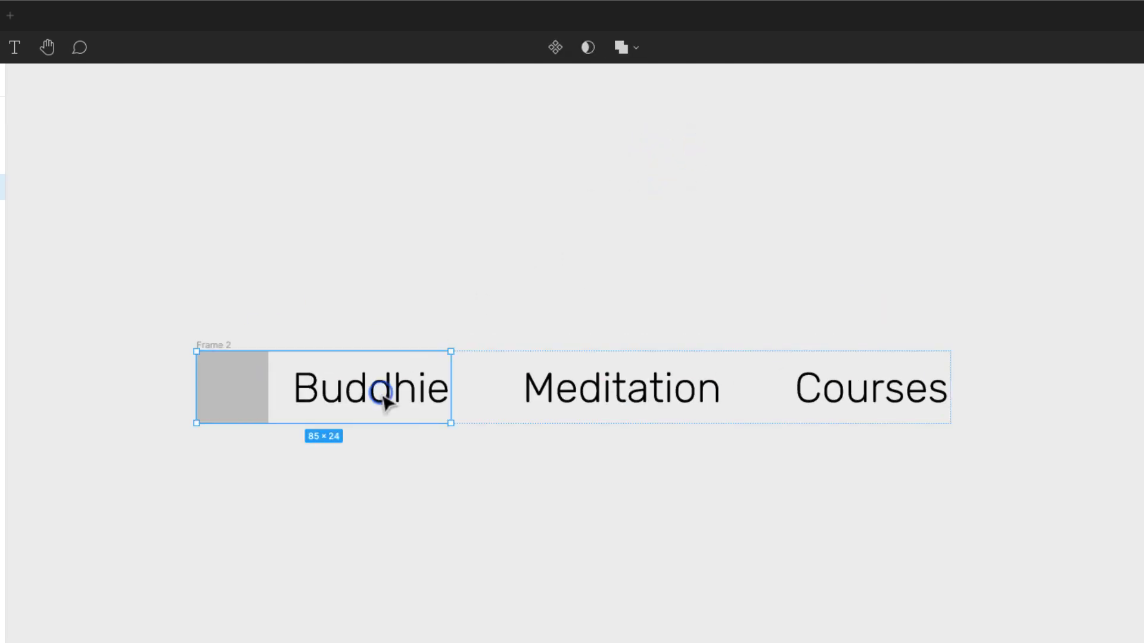
{"action": "left_click", "coordinate": [482, 316]}
{"action": "left_click", "coordinate": [376, 391]}
{"action": "left_click", "coordinate": [426, 272]}
{"action": "left_click", "coordinate": [395, 388]}
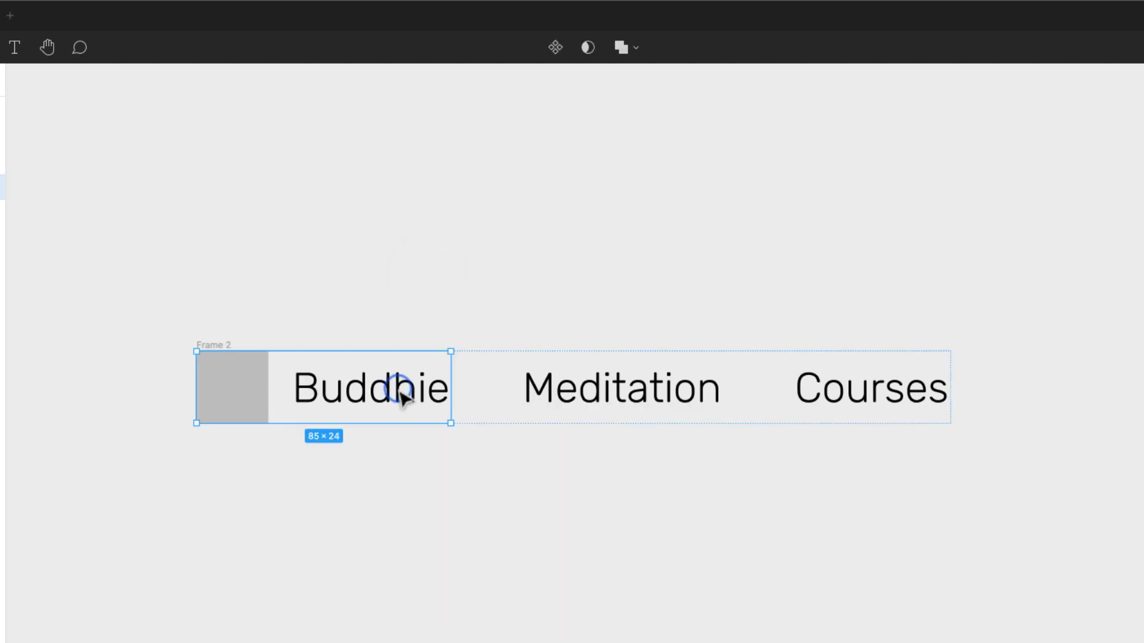
{"action": "key", "text": "shift+super+g"}
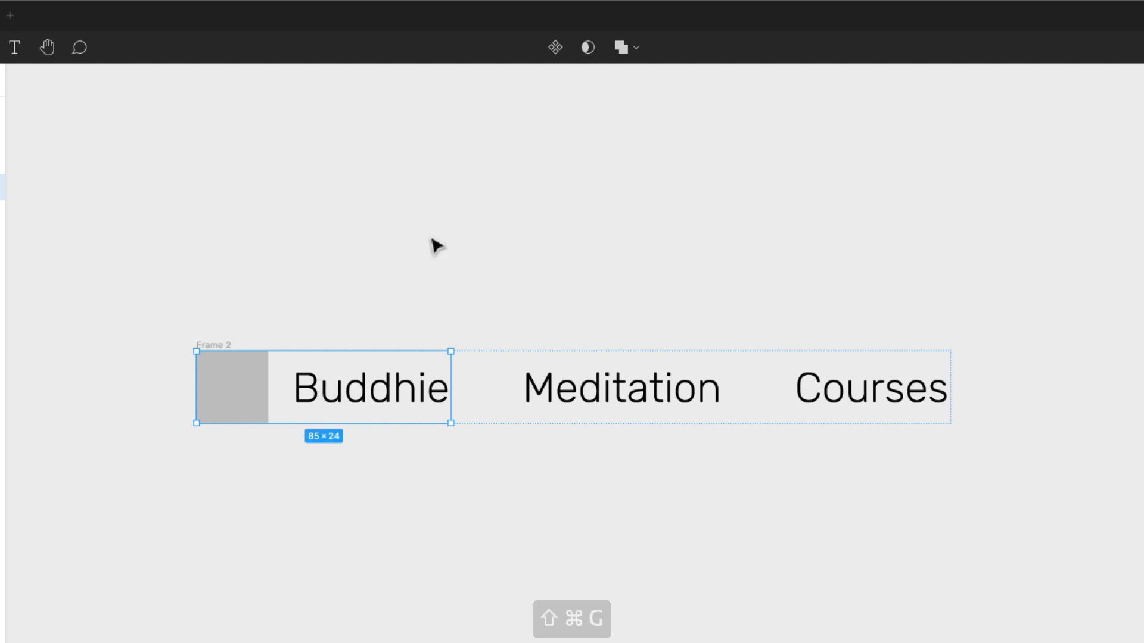
{"action": "left_click", "coordinate": [484, 166]}
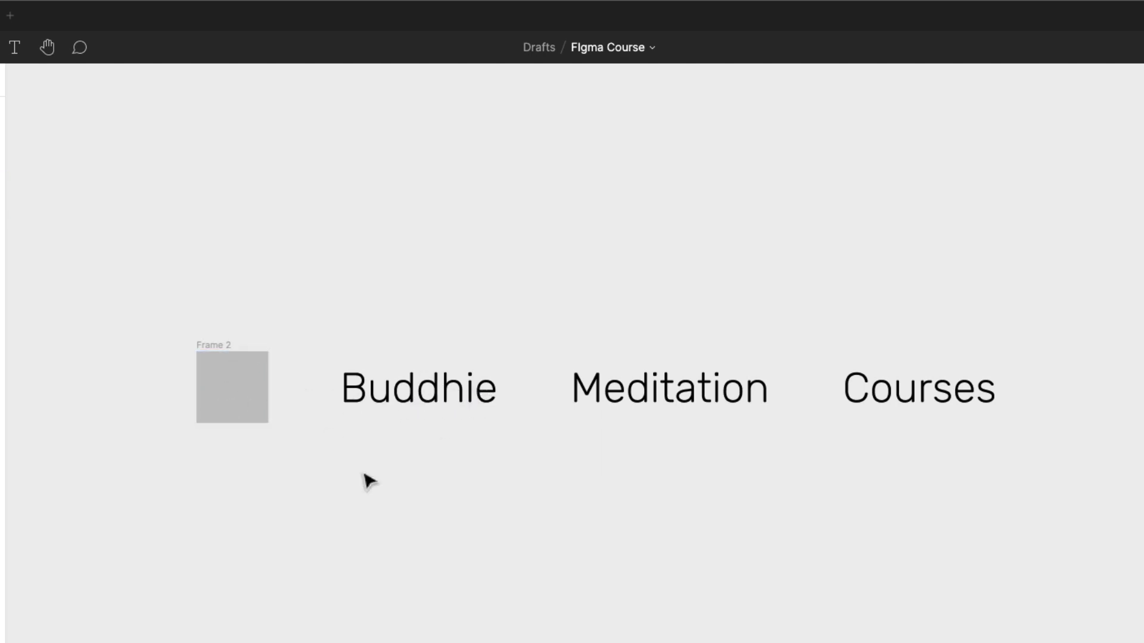
Undo the ungrouping of the Brand frame and clear the selection.
{"action": "key", "text": "super+z"}
{"action": "key", "text": "super+z"}
{"action": "key", "text": "super+z"}
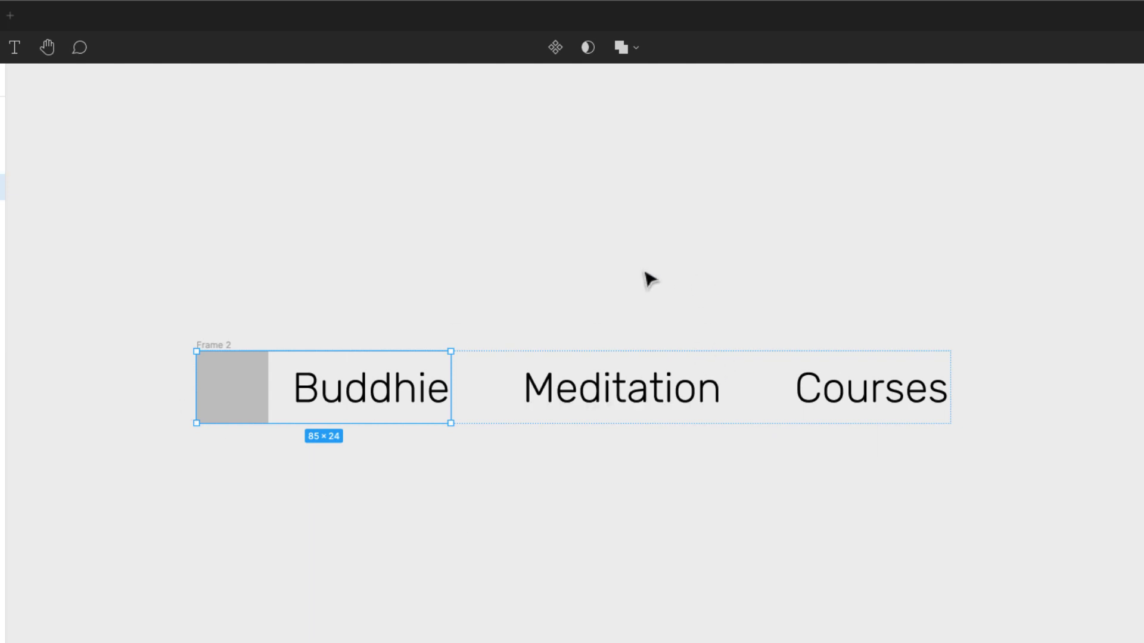
{"action": "left_click", "coordinate": [526, 240]}
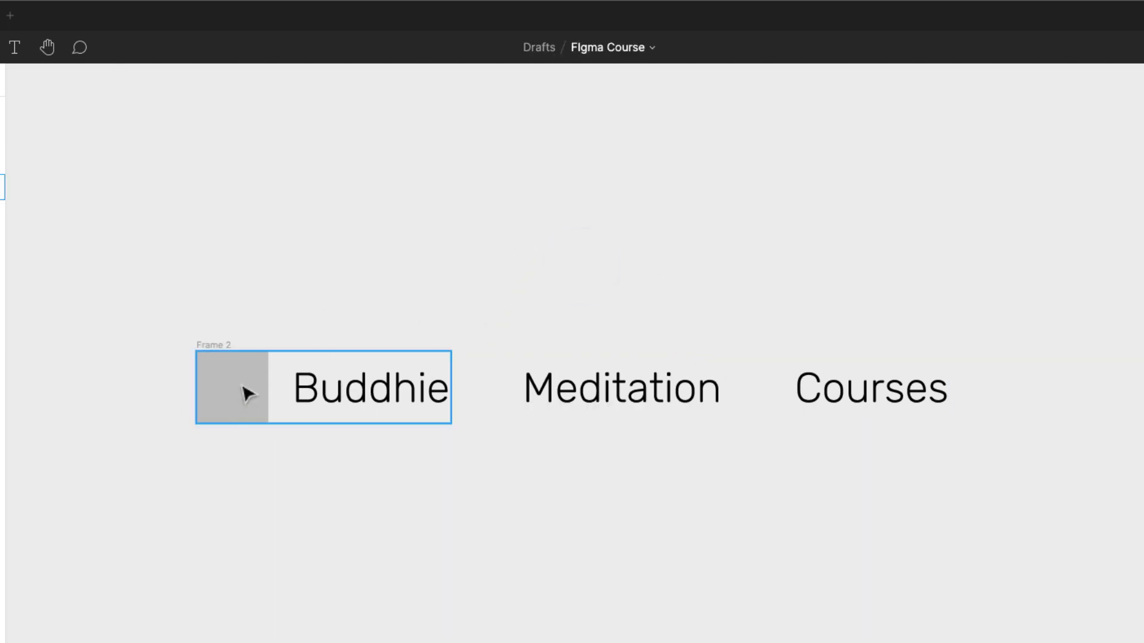
Run the Blush plugin and select the gray square in the Brand frame as its target.
{"action": "right_click", "coordinate": [494, 242]}
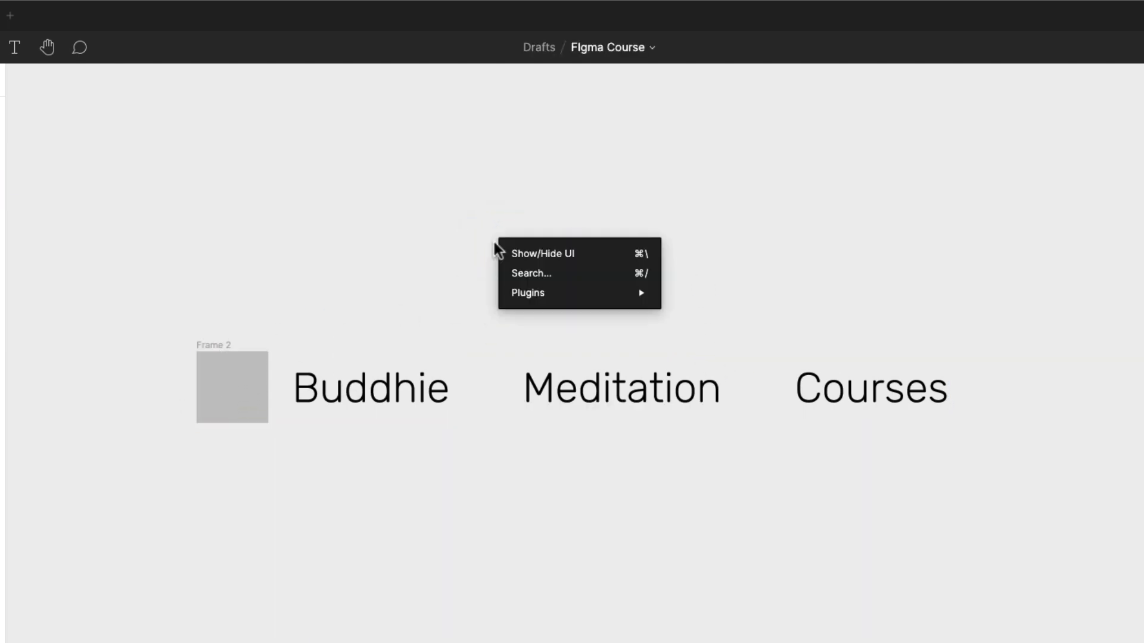
{"action": "mouse_move", "coordinate": [549, 295]}
{"action": "left_click", "coordinate": [690, 293]}
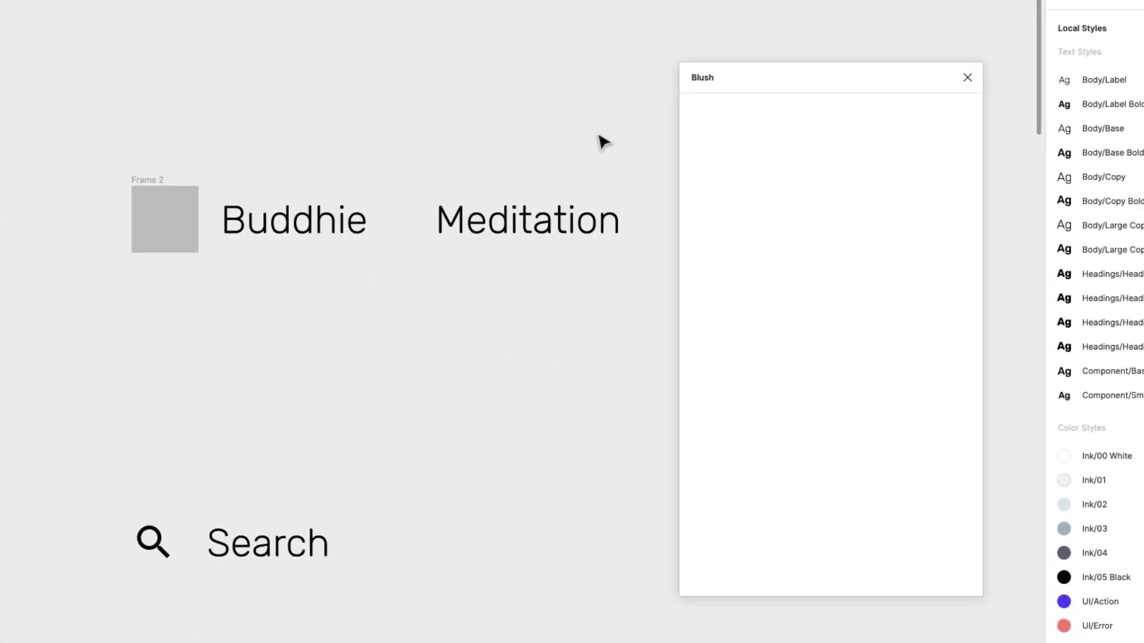
{"action": "left_click", "coordinate": [167, 232]}
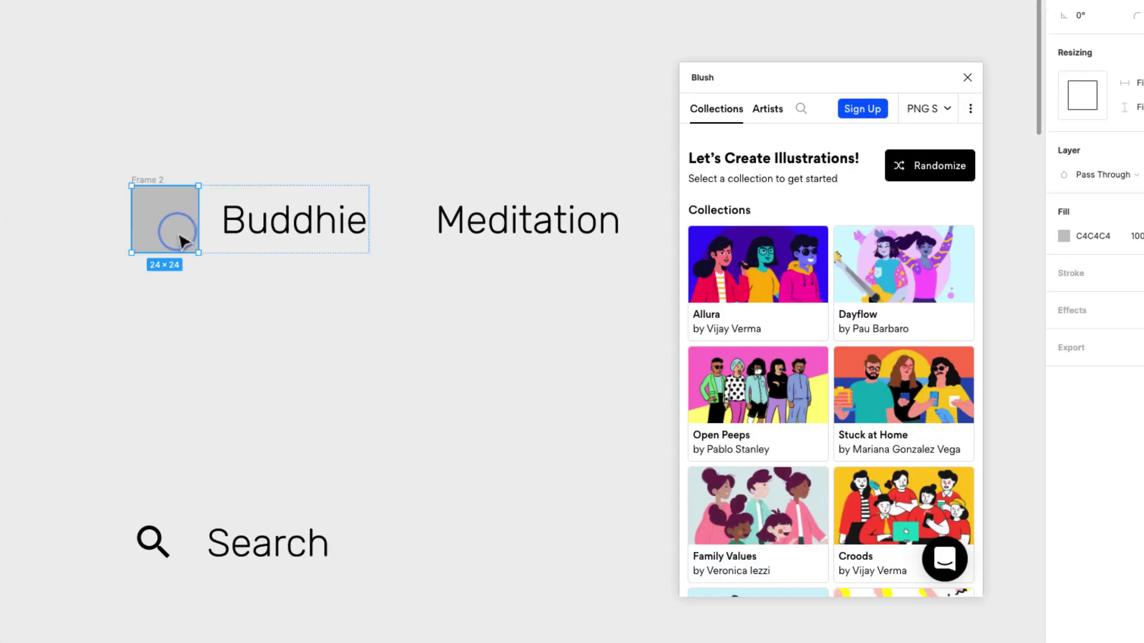
Fill the selected square with a Head character from Blush's Street Life collection.
{"action": "scroll", "coordinate": [876, 261], "scroll_direction": "down", "scroll_amount": 10}
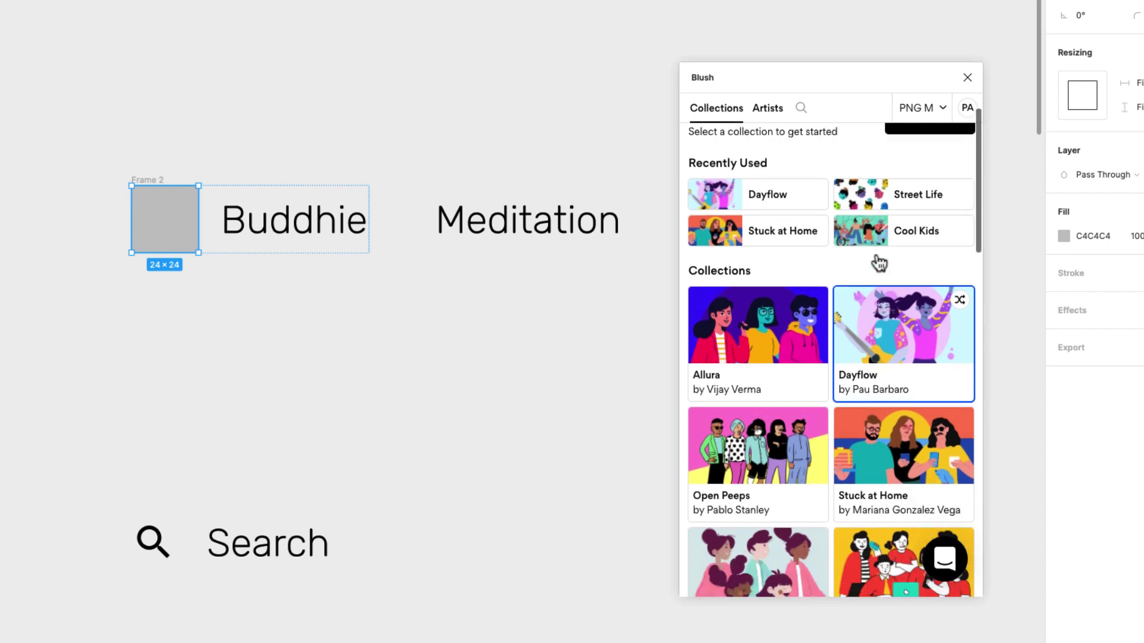
{"action": "scroll", "coordinate": [879, 262], "scroll_direction": "down", "scroll_amount": 5}
{"action": "left_click", "coordinate": [816, 231]}
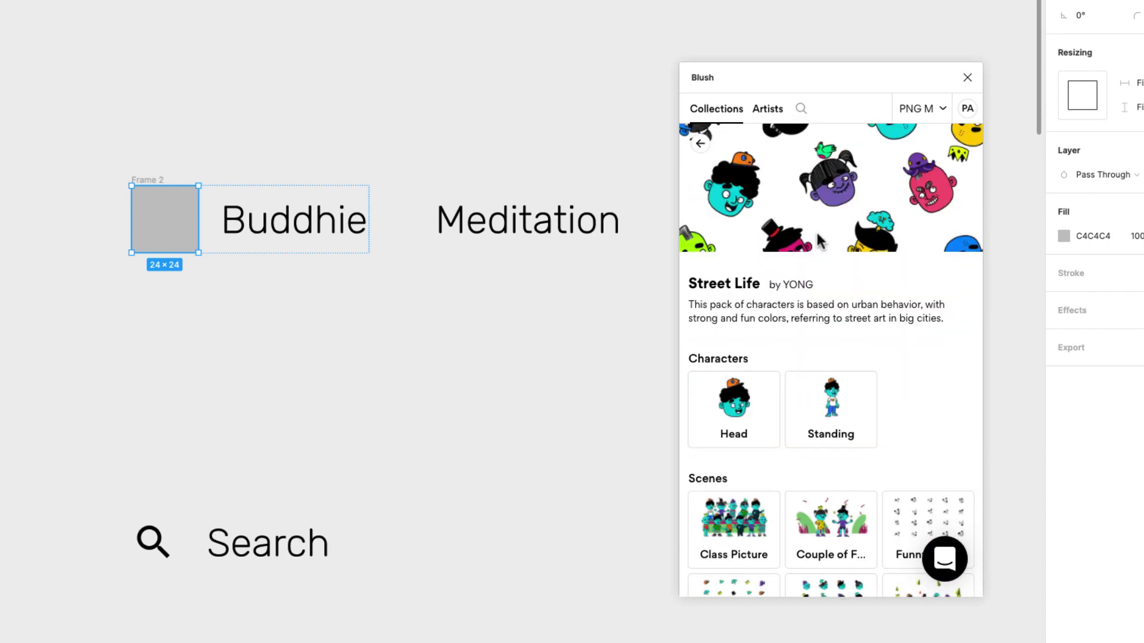
{"action": "scroll", "coordinate": [787, 300], "scroll_direction": "down", "scroll_amount": 1}
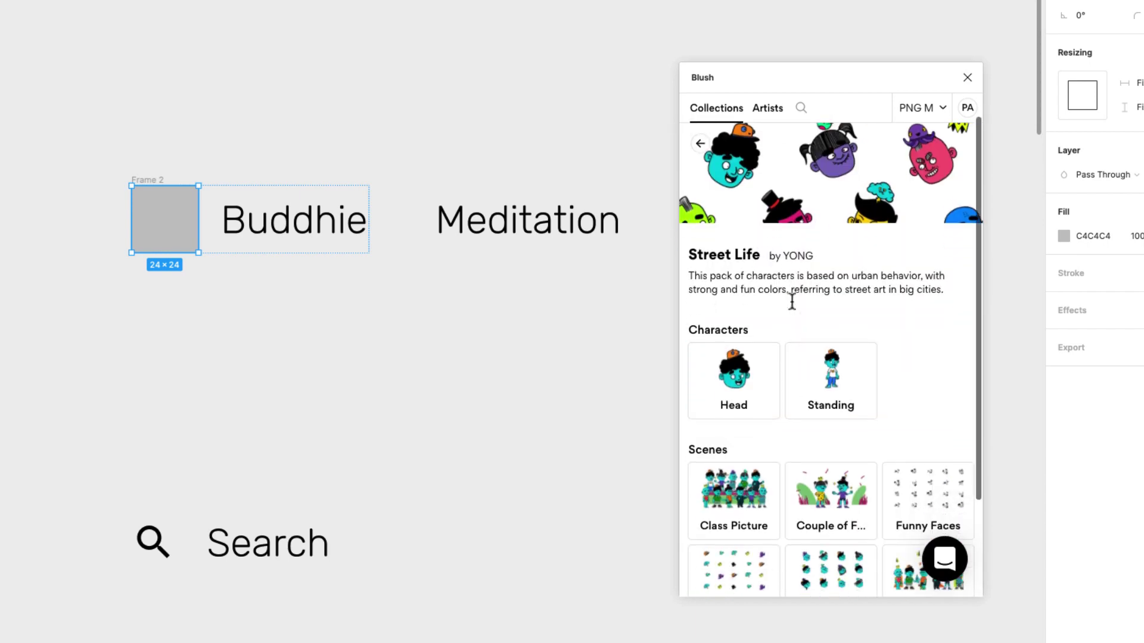
{"action": "left_click", "coordinate": [742, 381]}
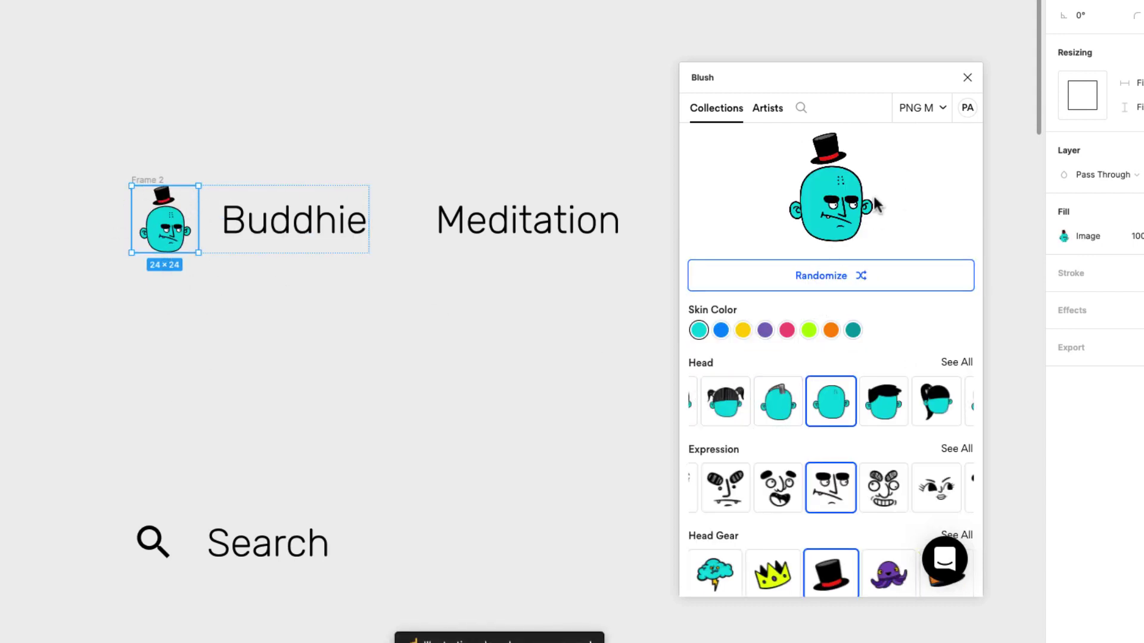
Randomize the Street Life head in the brand square several times to get a different character.
{"action": "left_click", "coordinate": [867, 278]}
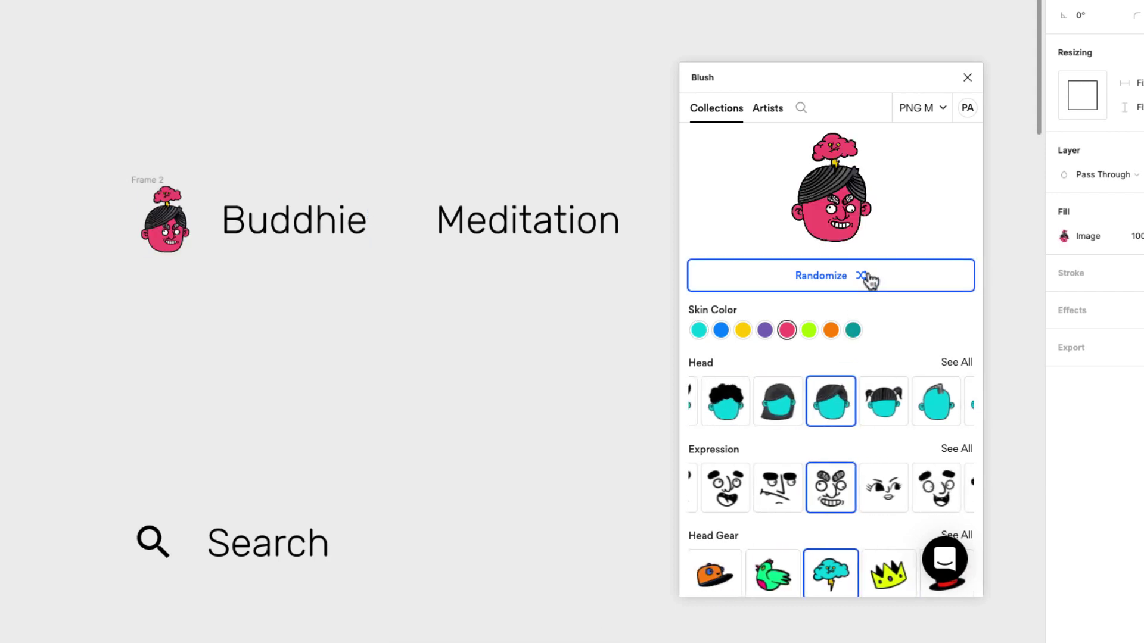
{"action": "left_click", "coordinate": [861, 284]}
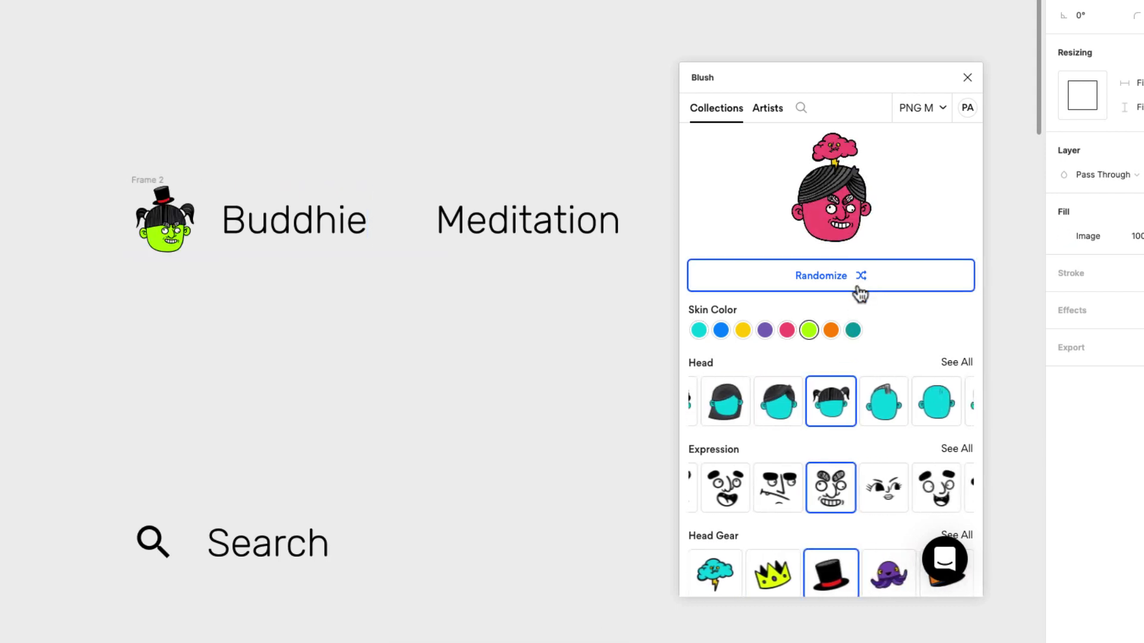
{"action": "left_click", "coordinate": [186, 210]}
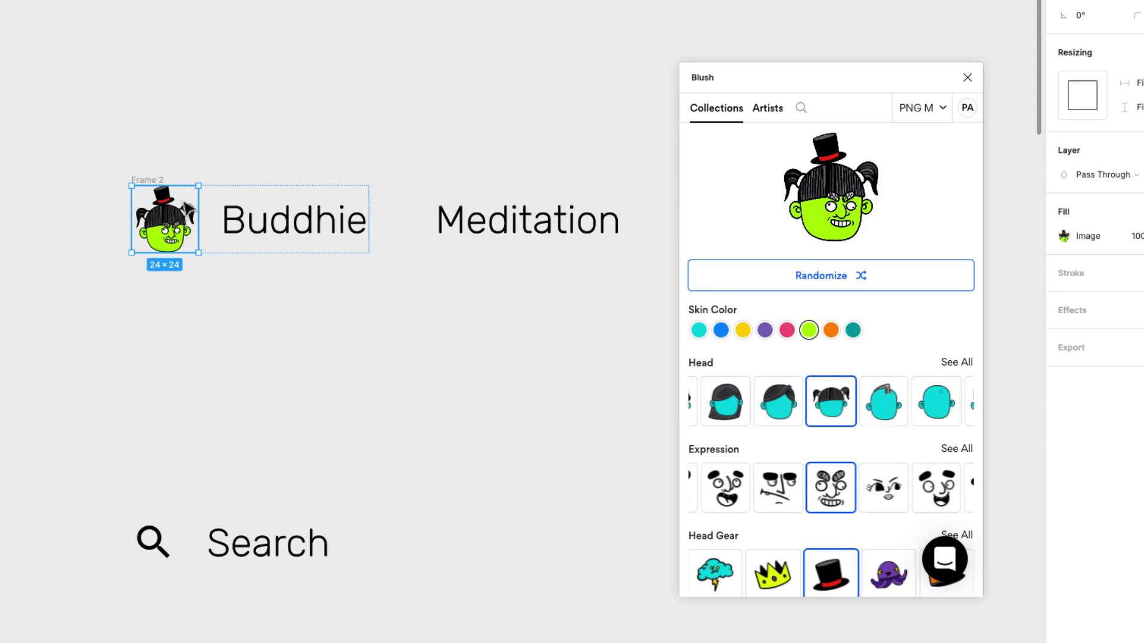
{"action": "left_click", "coordinate": [860, 280]}
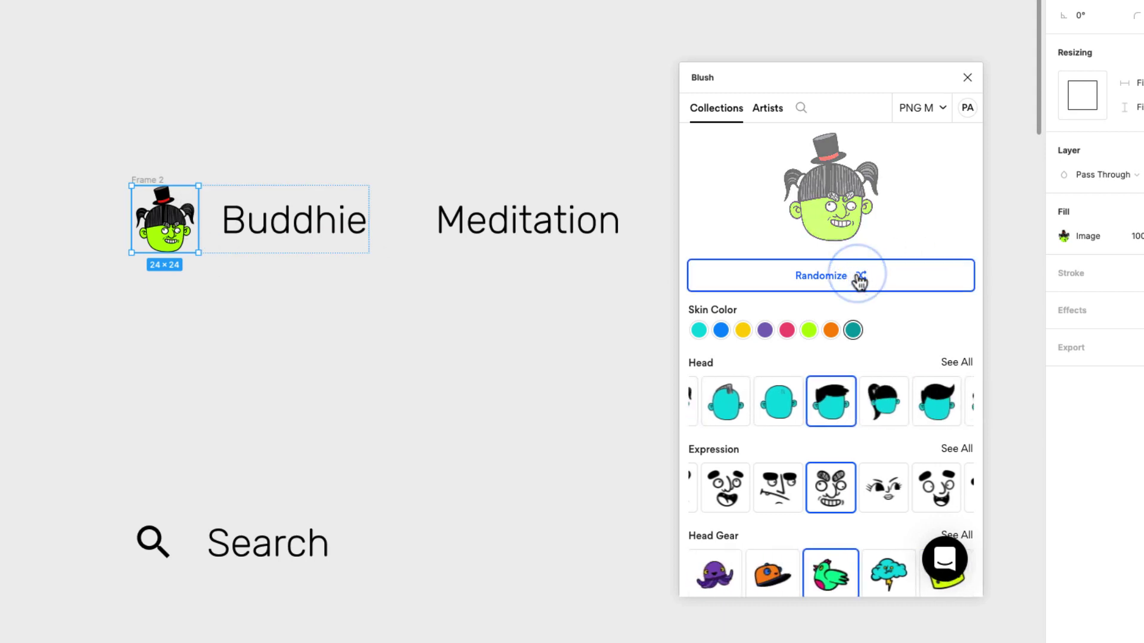
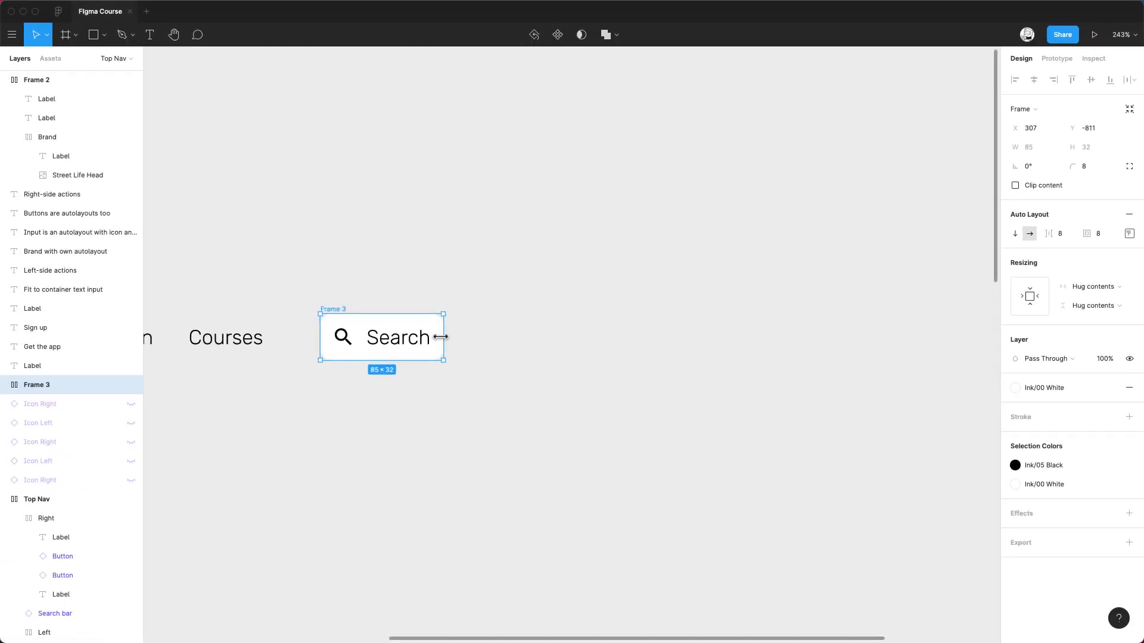
Widen the search frame to 292 and check its Search text before reselecting the frame.
{"action": "left_click_drag", "start_coordinate": [441, 337], "coordinate": [742, 341]}
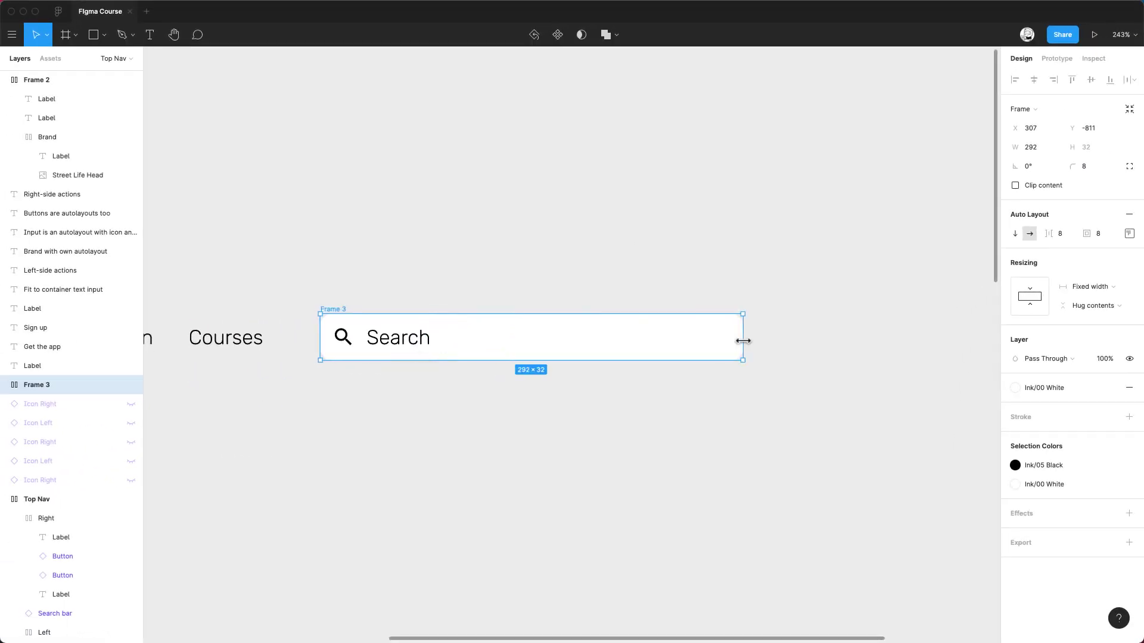
{"action": "left_click", "coordinate": [405, 345]}
{"action": "left_click", "coordinate": [335, 310]}
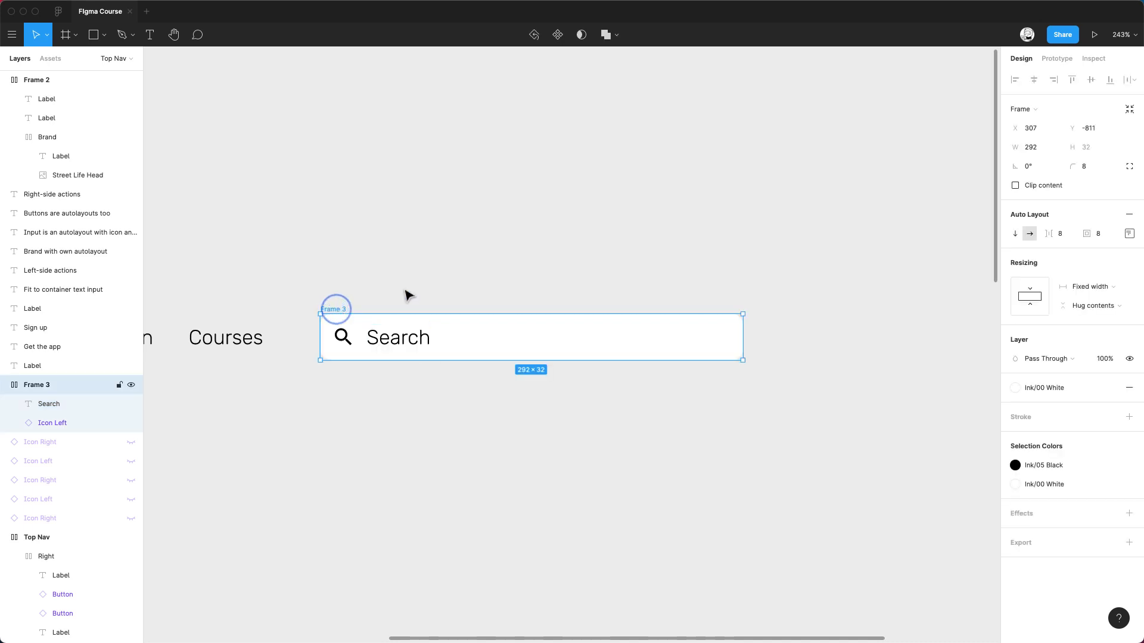
Enlarge the search frame to 298 × 64 and align its icon and text to the middle left.
{"action": "left_click", "coordinate": [1129, 234]}
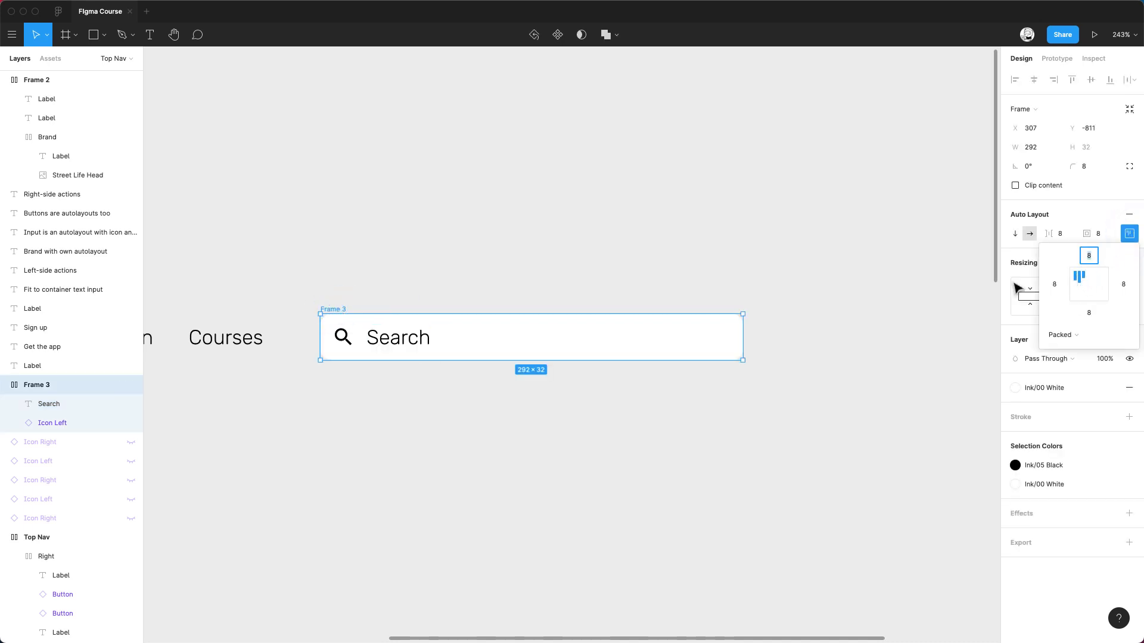
{"action": "left_click_drag", "start_coordinate": [741, 362], "coordinate": [751, 408]}
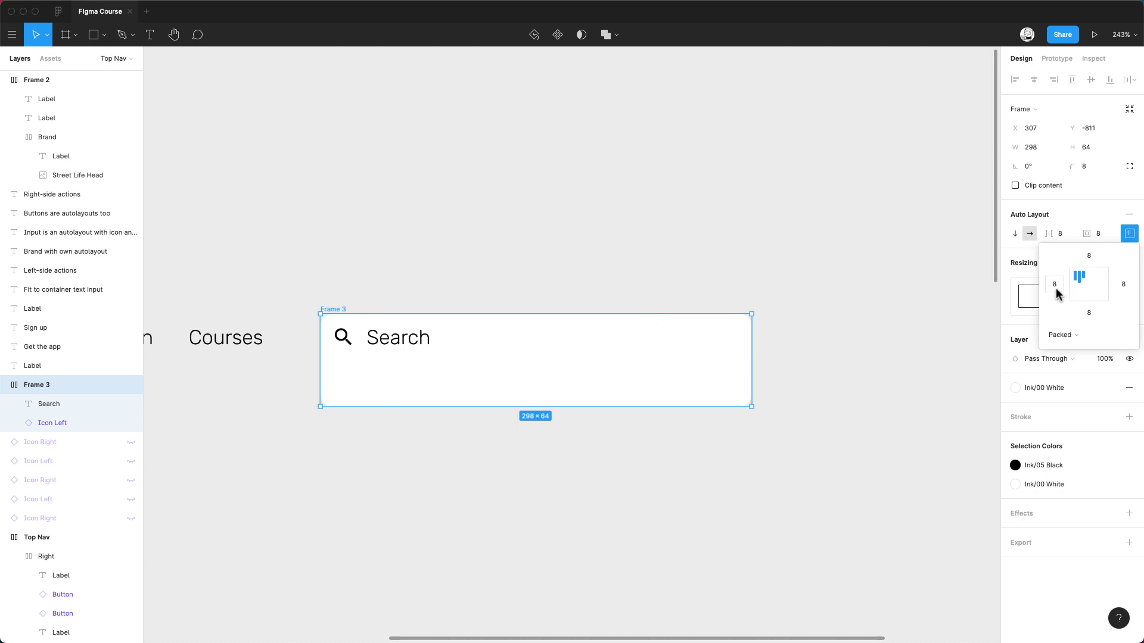
{"action": "left_click", "coordinate": [1080, 285]}
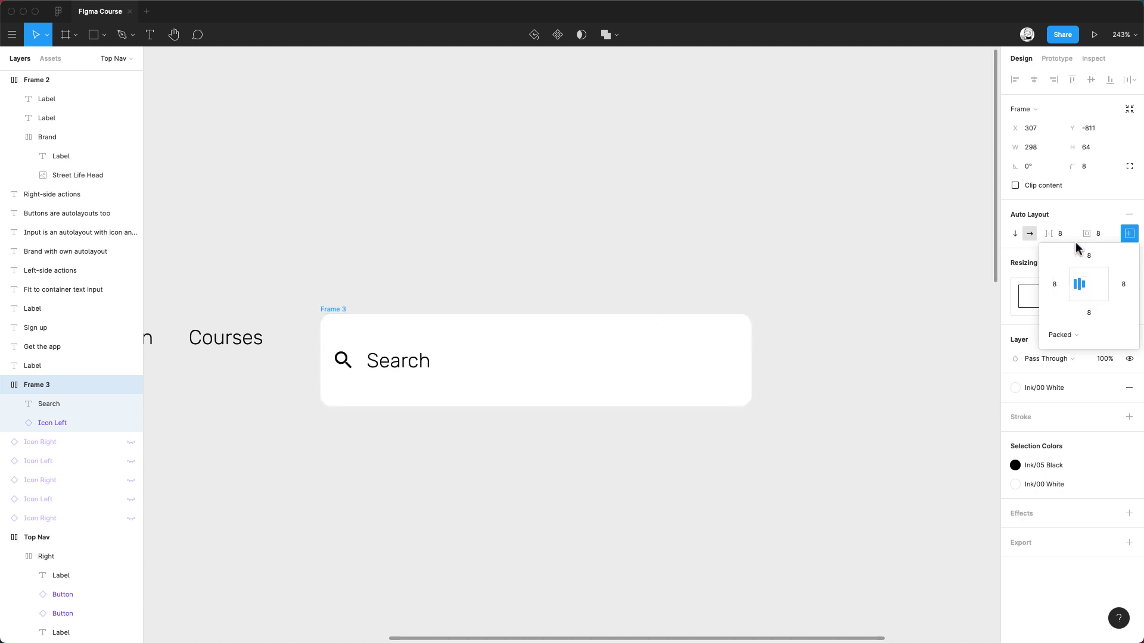
Set the search frame's width and height to hug contents, and stretch it to a fixed width of 312.
{"action": "left_click", "coordinate": [1111, 291]}
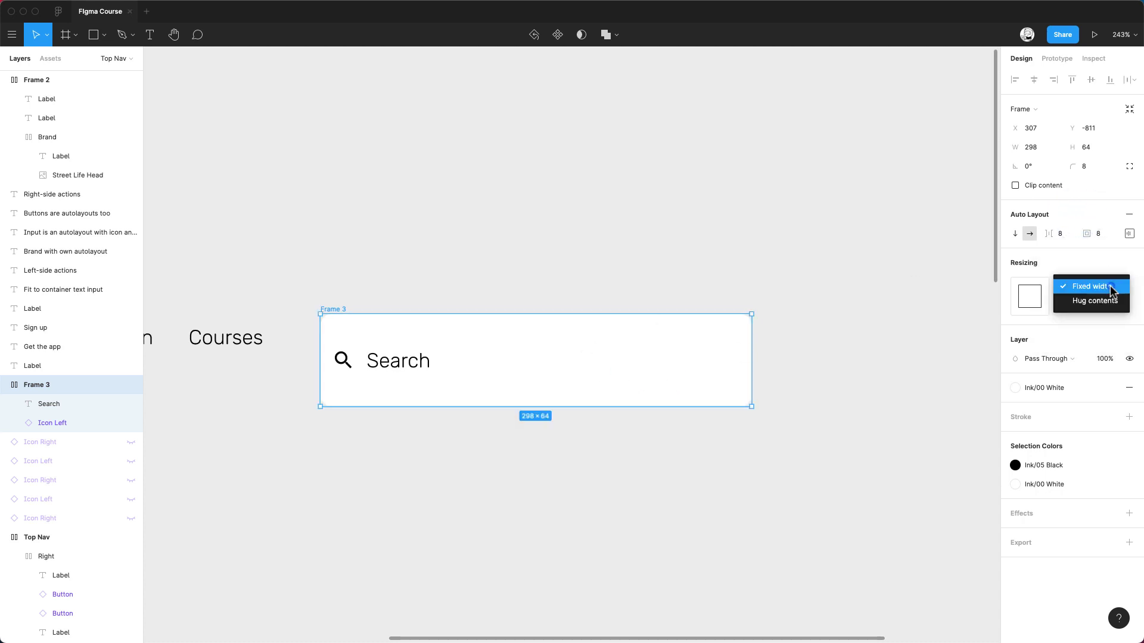
{"action": "left_click", "coordinate": [1113, 301]}
{"action": "left_click", "coordinate": [1108, 306]}
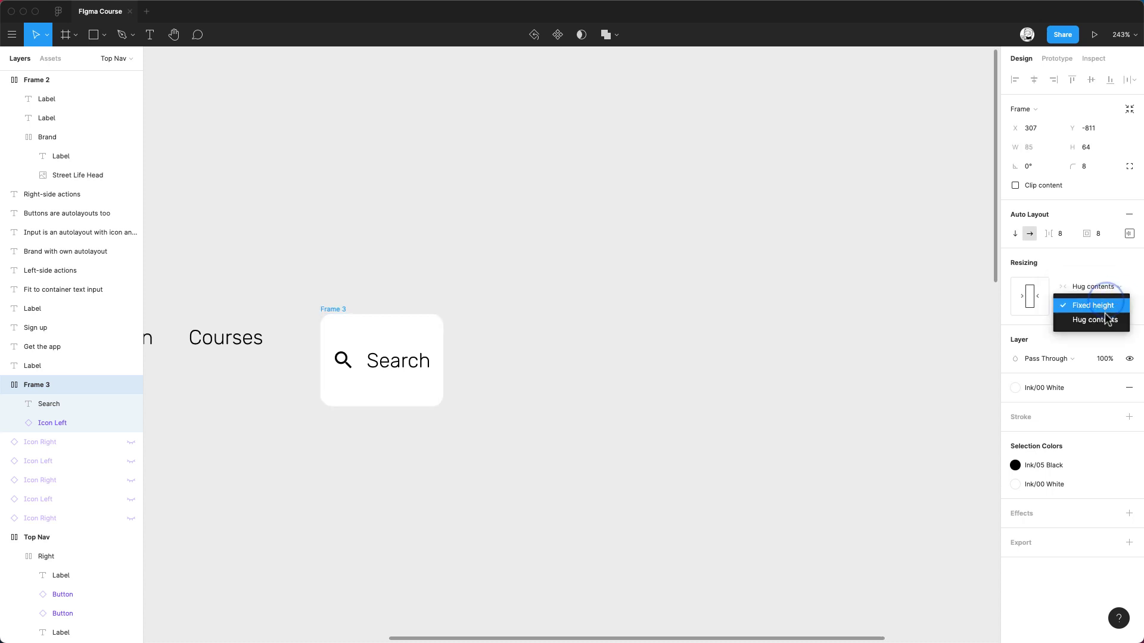
{"action": "left_click", "coordinate": [1102, 319]}
{"action": "left_click_drag", "start_coordinate": [444, 340], "coordinate": [771, 341]}
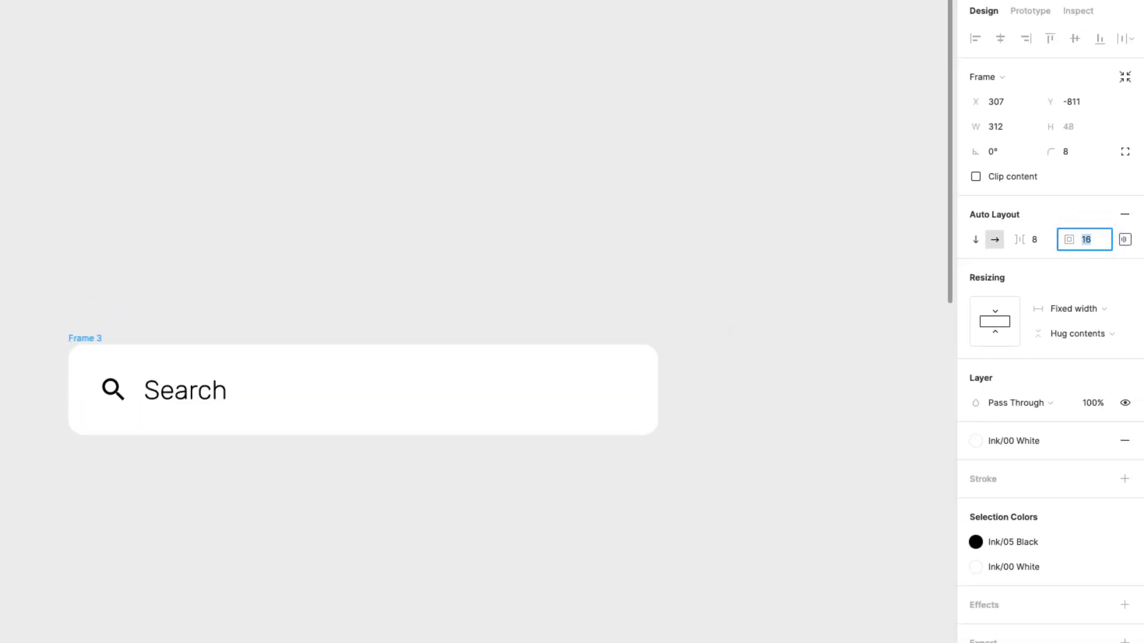
Try a left padding of 16 on the search frame and settle on 12, keeping the other sides at 8.
{"action": "left_click", "coordinate": [1124, 239]}
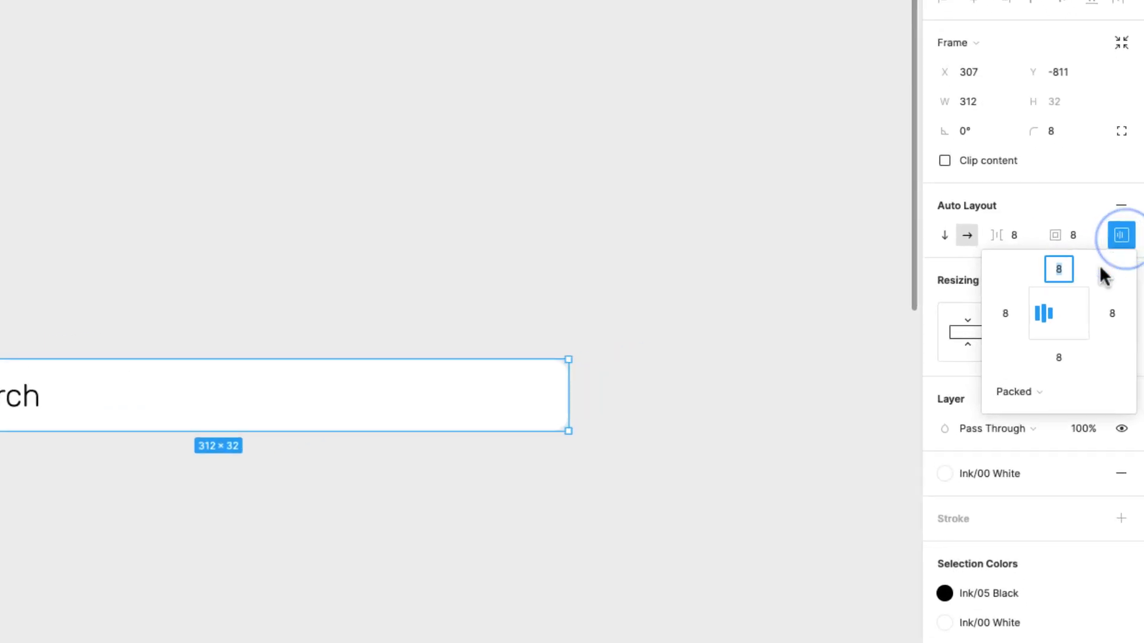
{"action": "left_click", "coordinate": [1031, 307]}
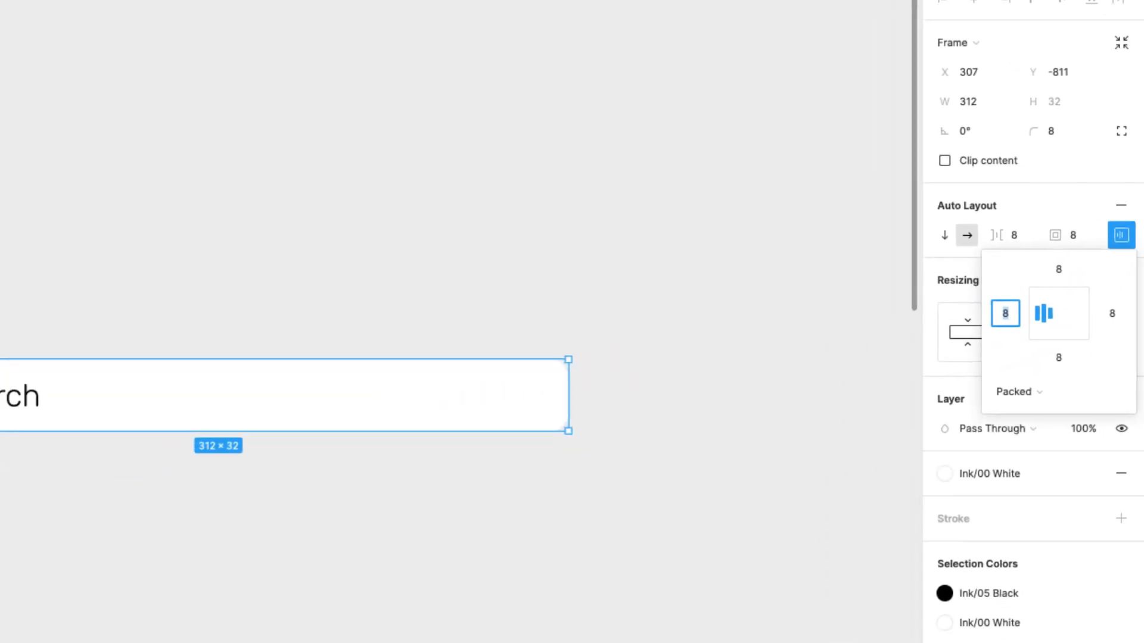
{"action": "type", "text": "16"}
{"action": "key", "text": "Return"}
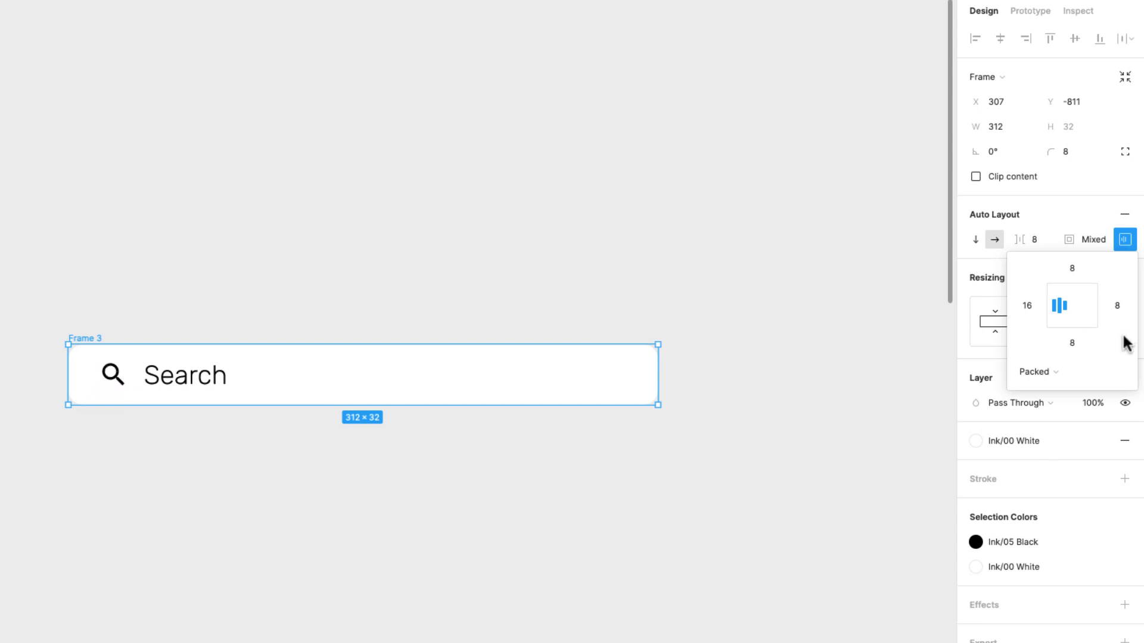
{"action": "left_click", "coordinate": [1029, 306]}
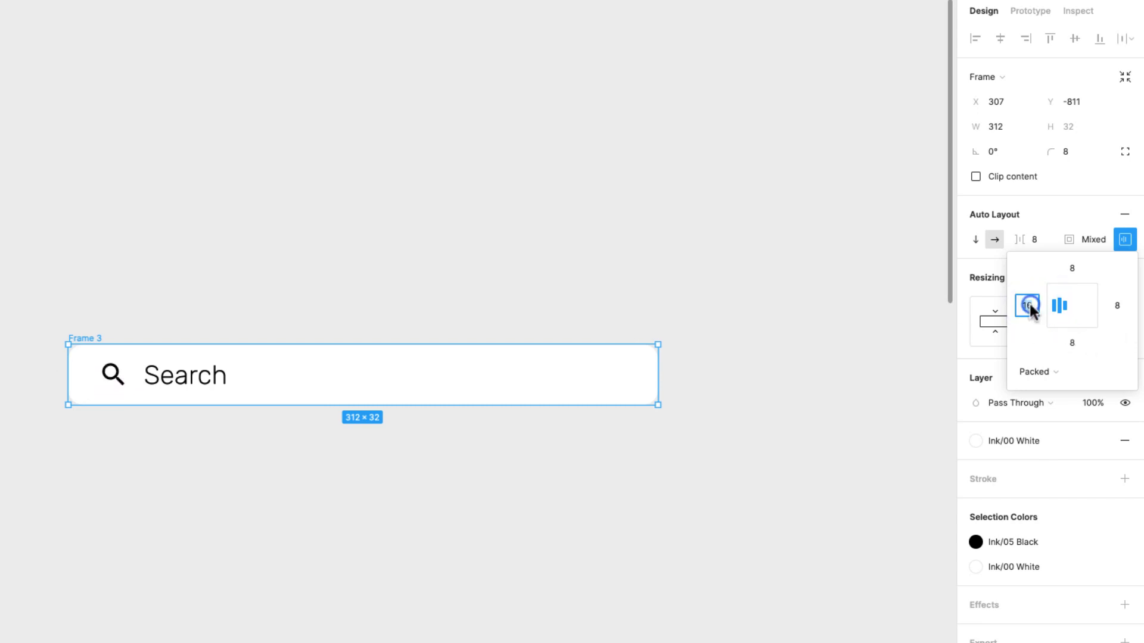
{"action": "type", "text": "12"}
{"action": "key", "text": "Return"}
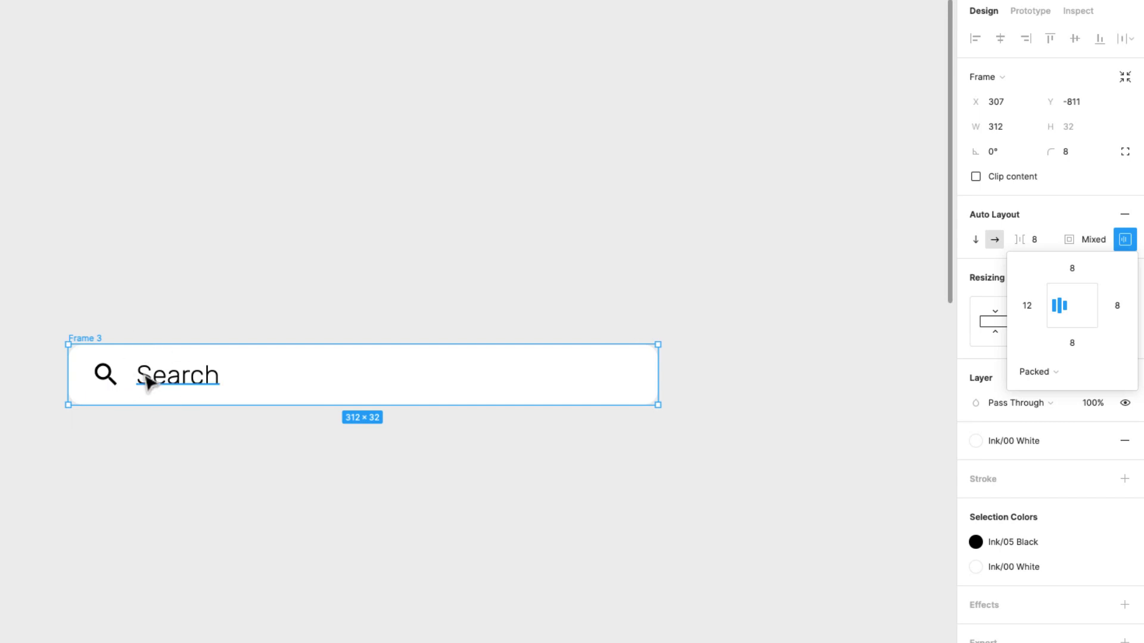
Recolor the search field's icon and Search text with the Ink/03 color style.
{"action": "left_click", "coordinate": [178, 378]}
{"action": "left_click", "coordinate": [108, 384], "text": "shift"}
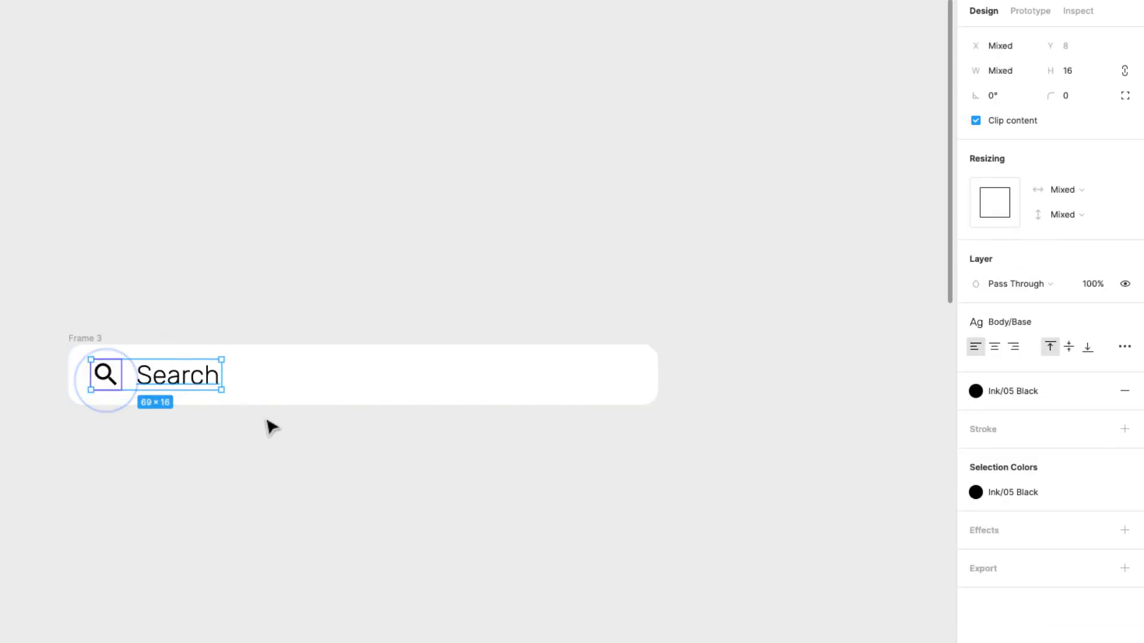
{"action": "left_click", "coordinate": [1031, 491]}
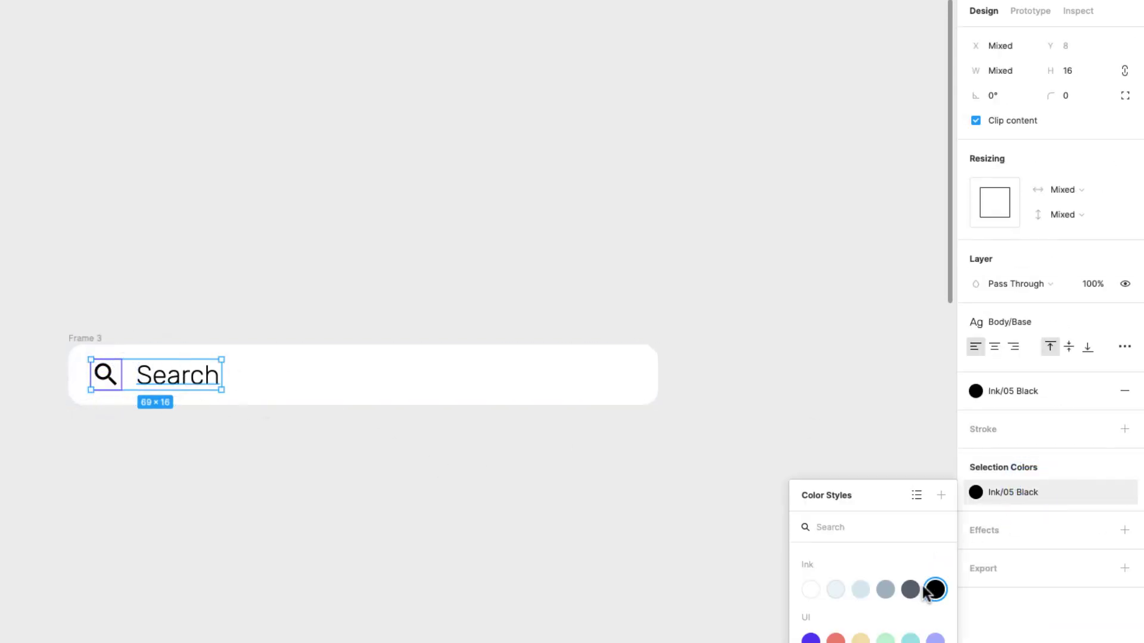
{"action": "left_click", "coordinate": [885, 589]}
{"action": "left_click", "coordinate": [155, 254]}
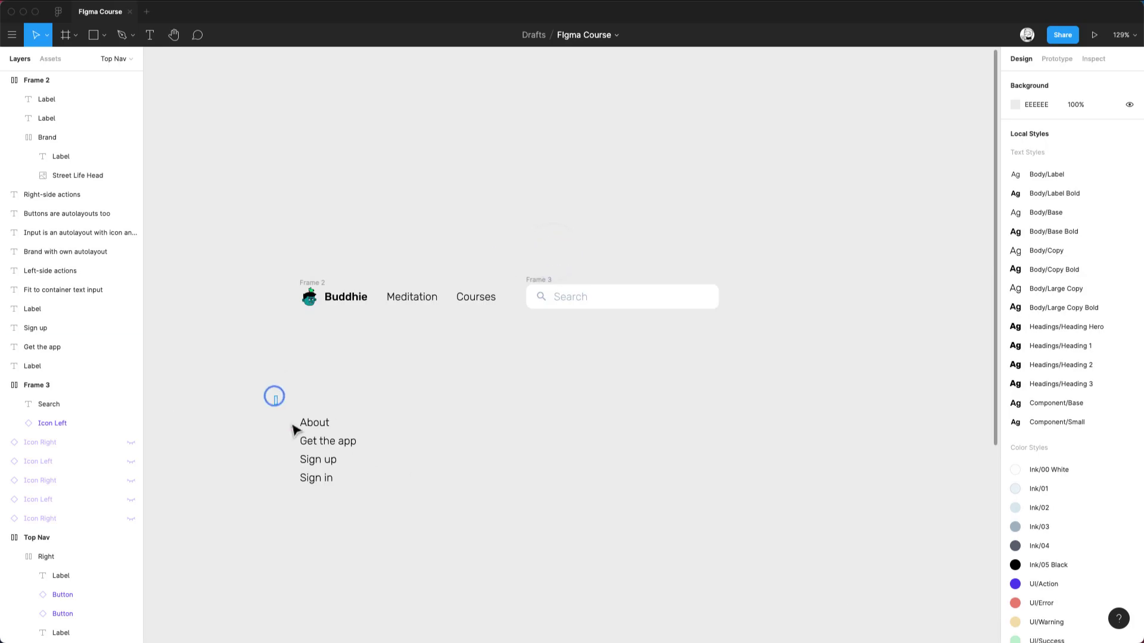
Move the About, Get the app, Sign up and Sign in labels together to the empty area beside the search field.
{"action": "left_click_drag", "start_coordinate": [273, 344], "coordinate": [424, 480]}
{"action": "scroll", "coordinate": [357, 417], "scroll_direction": "right", "scroll_amount": 3}
{"action": "scroll", "coordinate": [357, 417], "scroll_direction": "down", "scroll_amount": 1}
{"action": "left_click_drag", "start_coordinate": [256, 424], "coordinate": [749, 289]}
{"action": "key", "text": "z"}
{"action": "left_click_drag", "start_coordinate": [539, 173], "coordinate": [824, 427]}
{"action": "scroll", "coordinate": [759, 247], "scroll_direction": "down", "scroll_amount": 3}
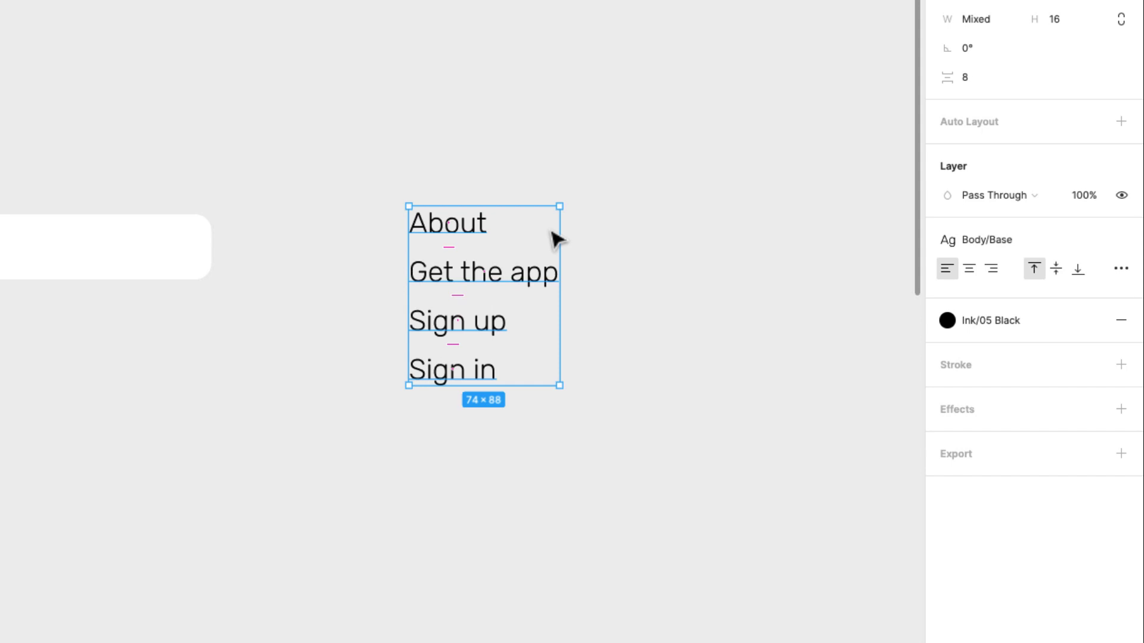
Wrap the four right-side labels in a horizontal auto layout with a spacing of 16 between items.
{"action": "key", "text": "shift+a"}
{"action": "scroll", "coordinate": [415, 183], "scroll_direction": "right", "scroll_amount": 5}
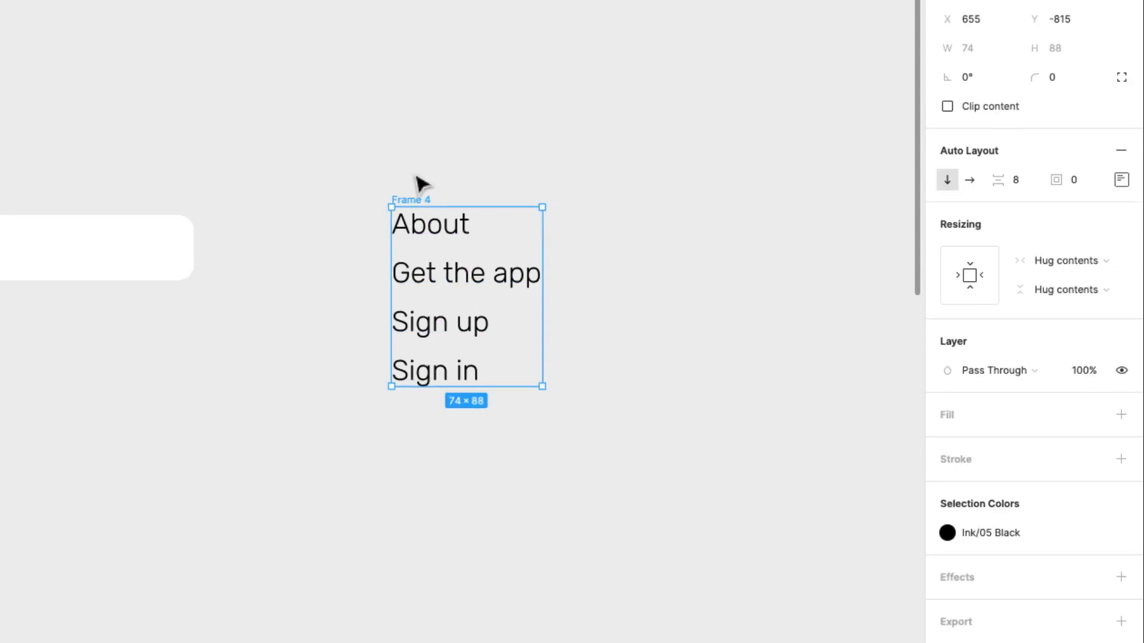
{"action": "left_click", "coordinate": [970, 180]}
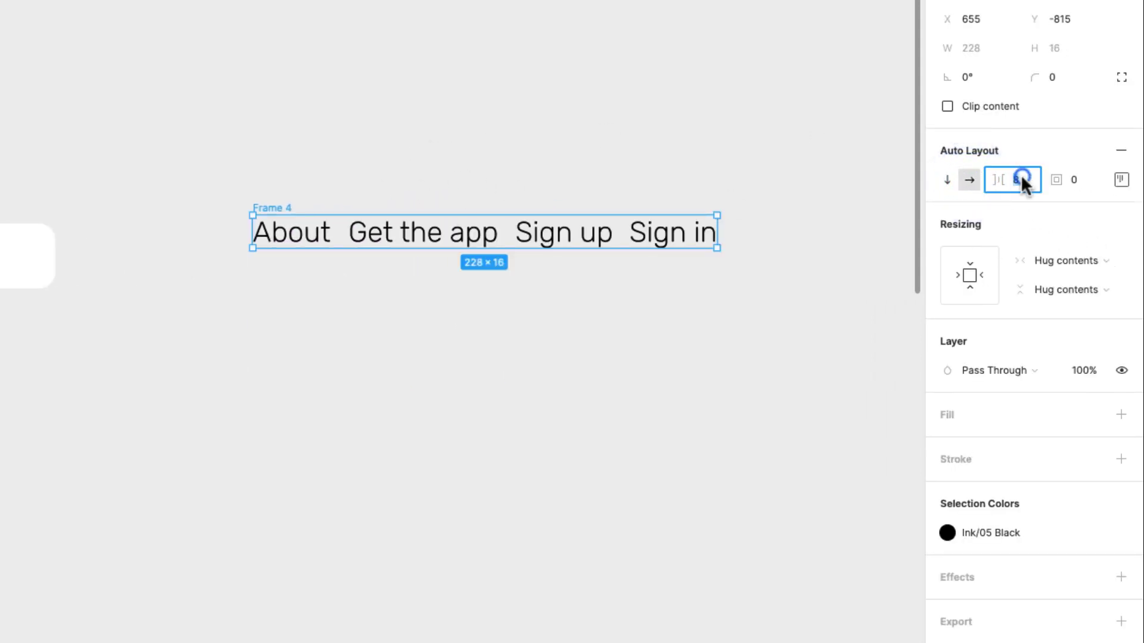
{"action": "type", "text": "16"}
{"action": "key", "text": "Return"}
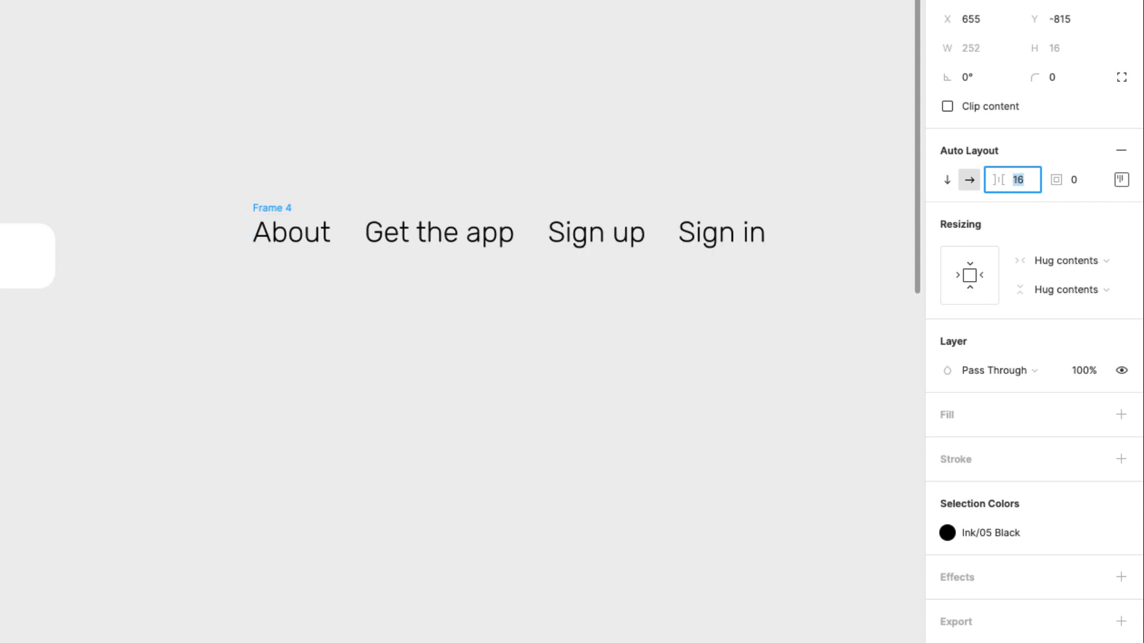
Reposition the right-side links frame closer to the search field.
{"action": "left_click", "coordinate": [416, 132]}
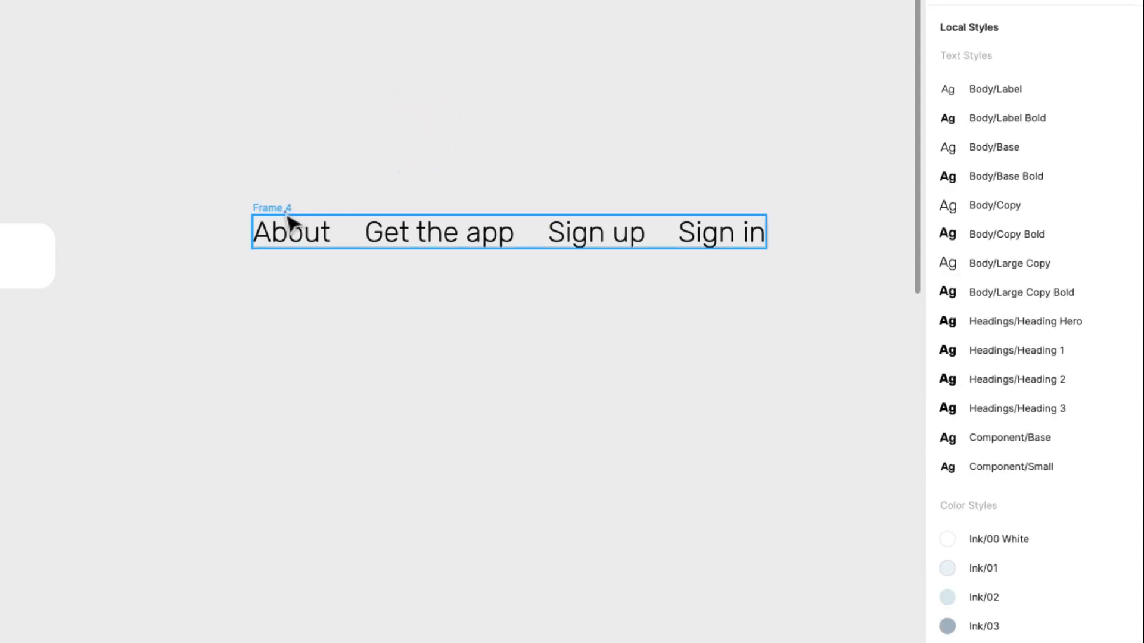
{"action": "left_click_drag", "start_coordinate": [283, 212], "coordinate": [214, 253]}
{"action": "left_click", "coordinate": [340, 197]}
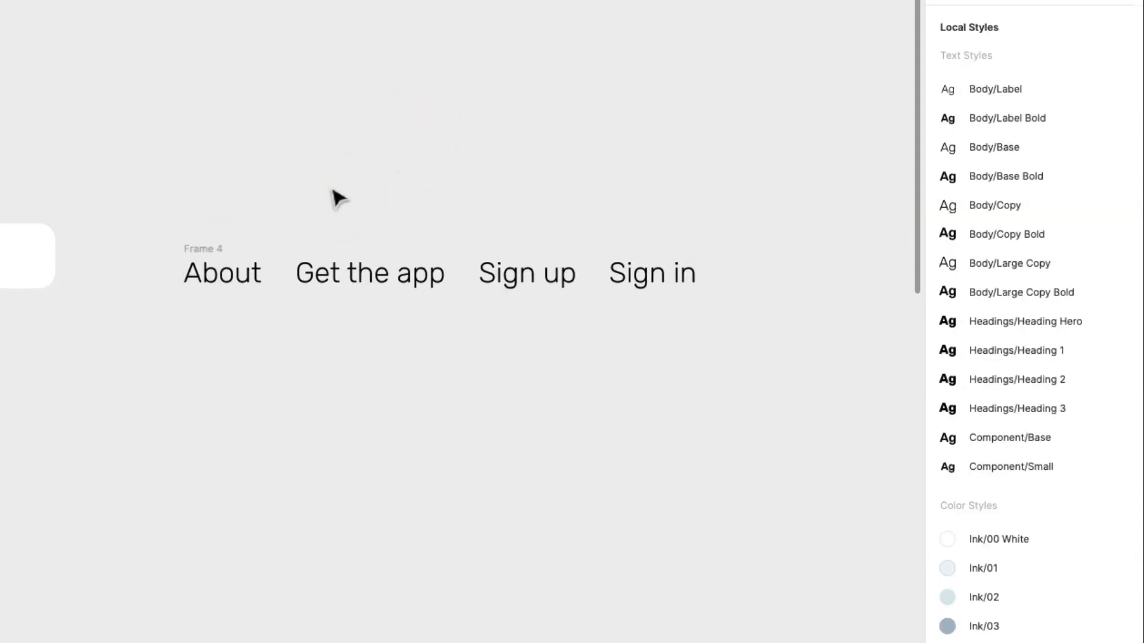
{"action": "left_click_drag", "start_coordinate": [330, 185], "coordinate": [546, 295]}
{"action": "left_click", "coordinate": [473, 390]}
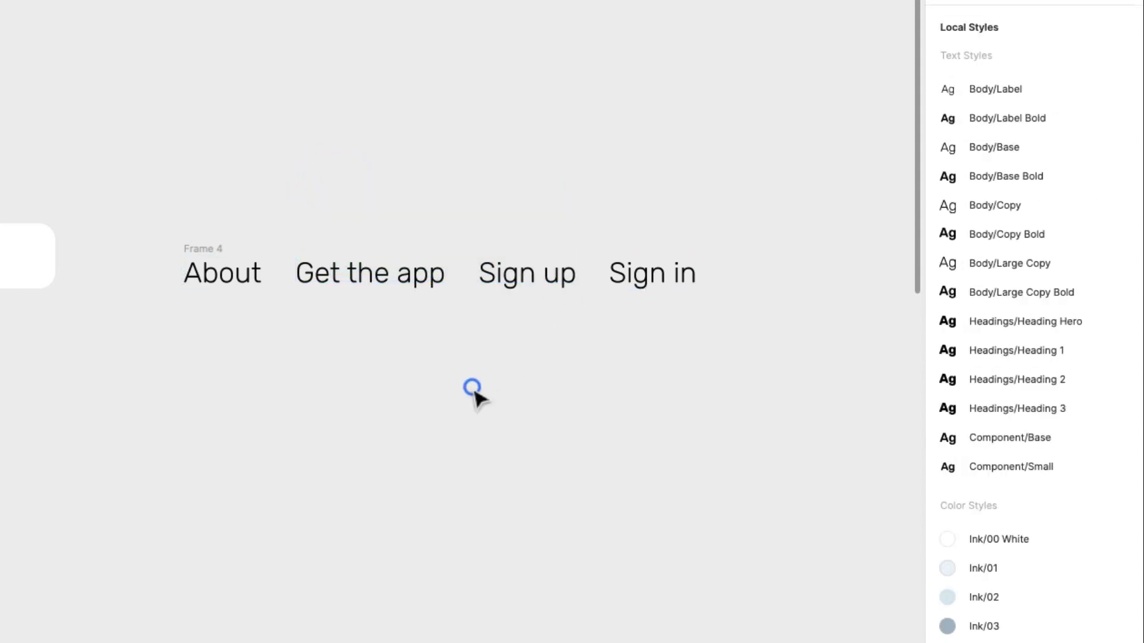
Wrap the Get the app label in its own auto layout and align the links frame's items to the middle right.
{"action": "left_click", "coordinate": [424, 283]}
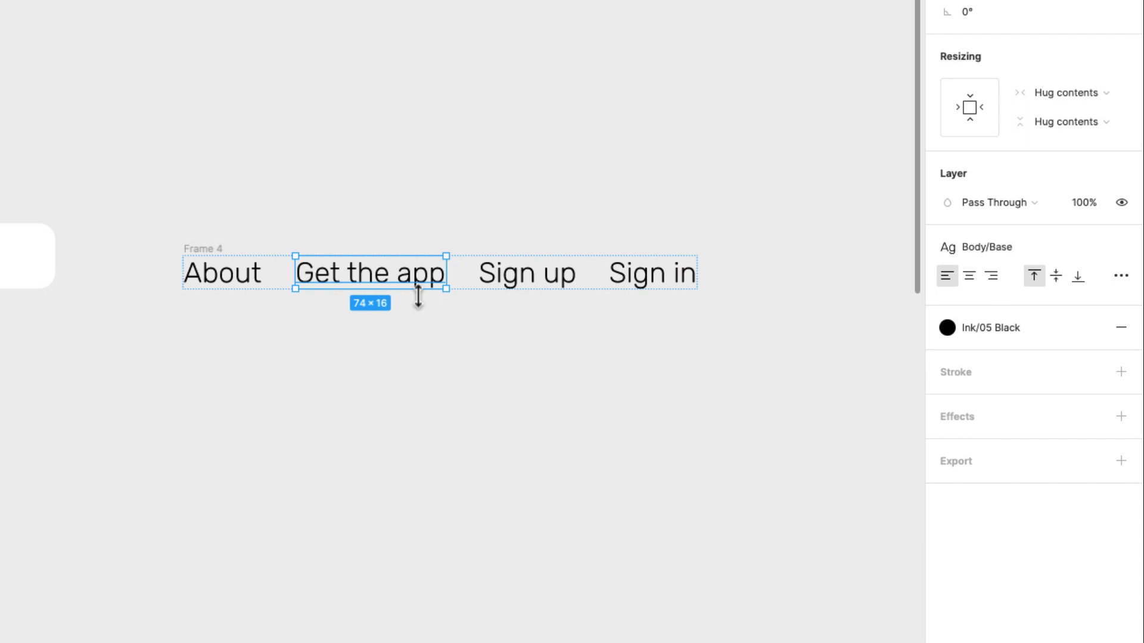
{"action": "key", "text": "shift+a"}
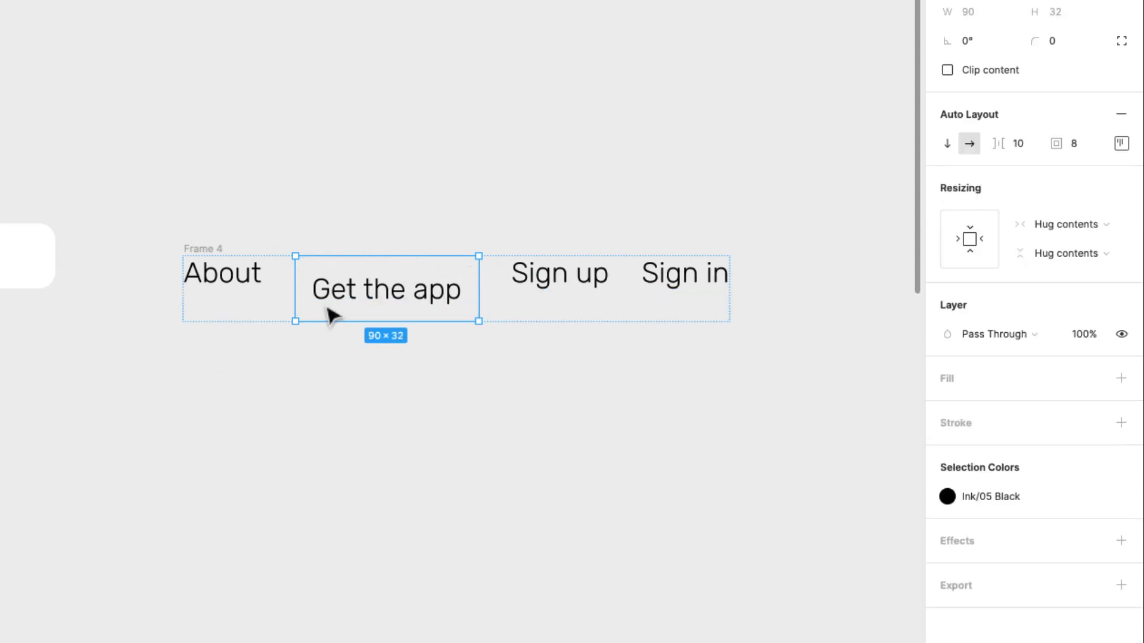
{"action": "left_click", "coordinate": [203, 249]}
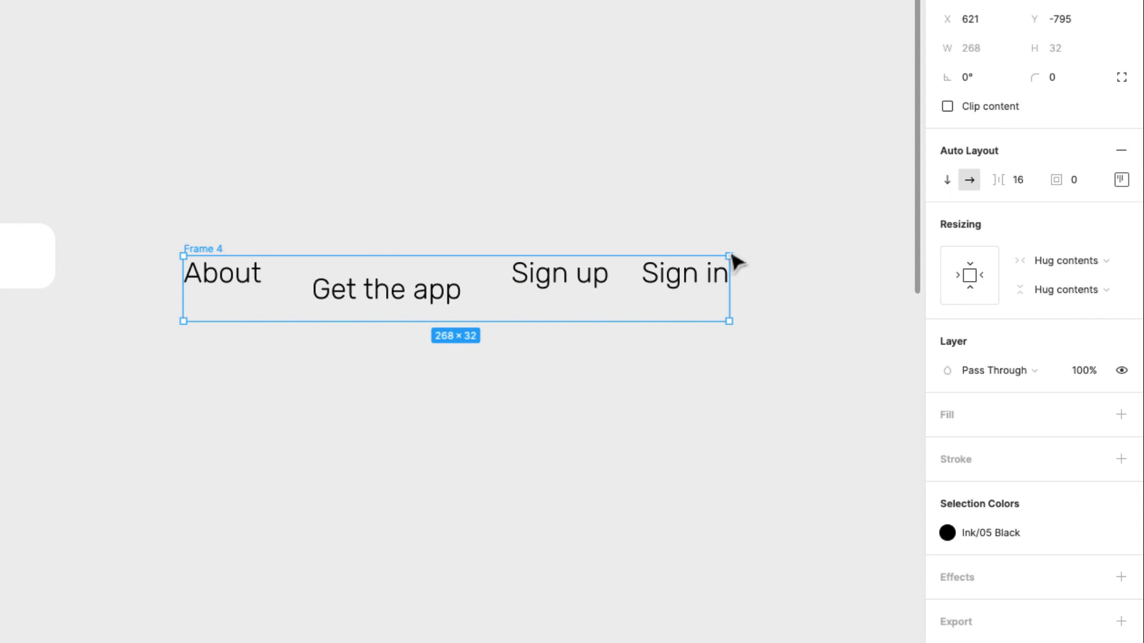
{"action": "left_click", "coordinate": [1120, 179]}
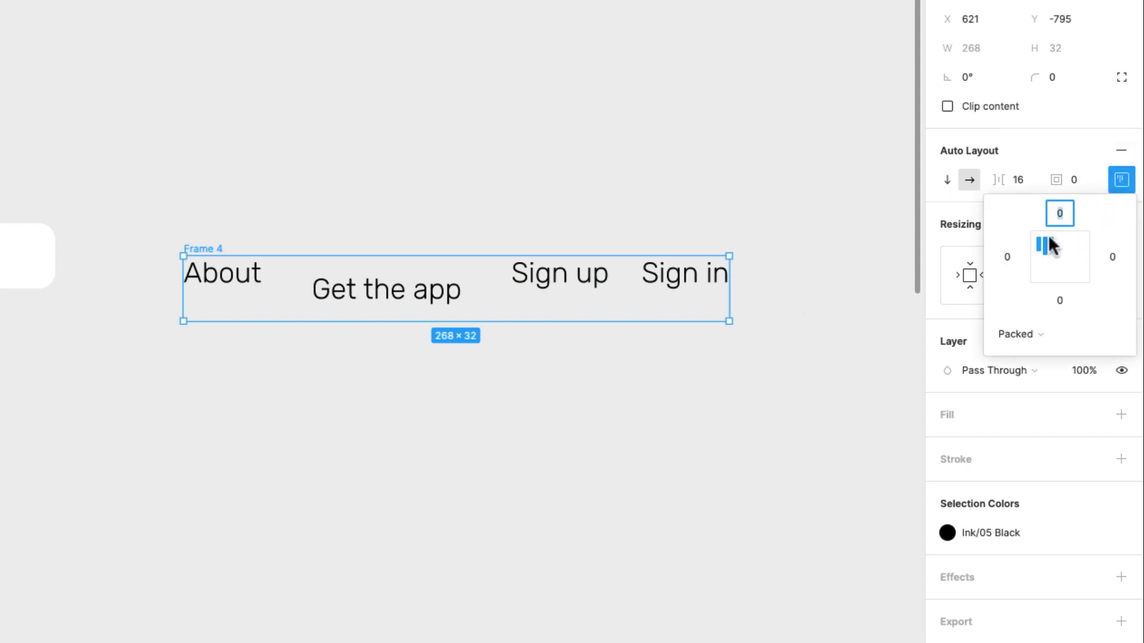
{"action": "left_click", "coordinate": [1082, 256]}
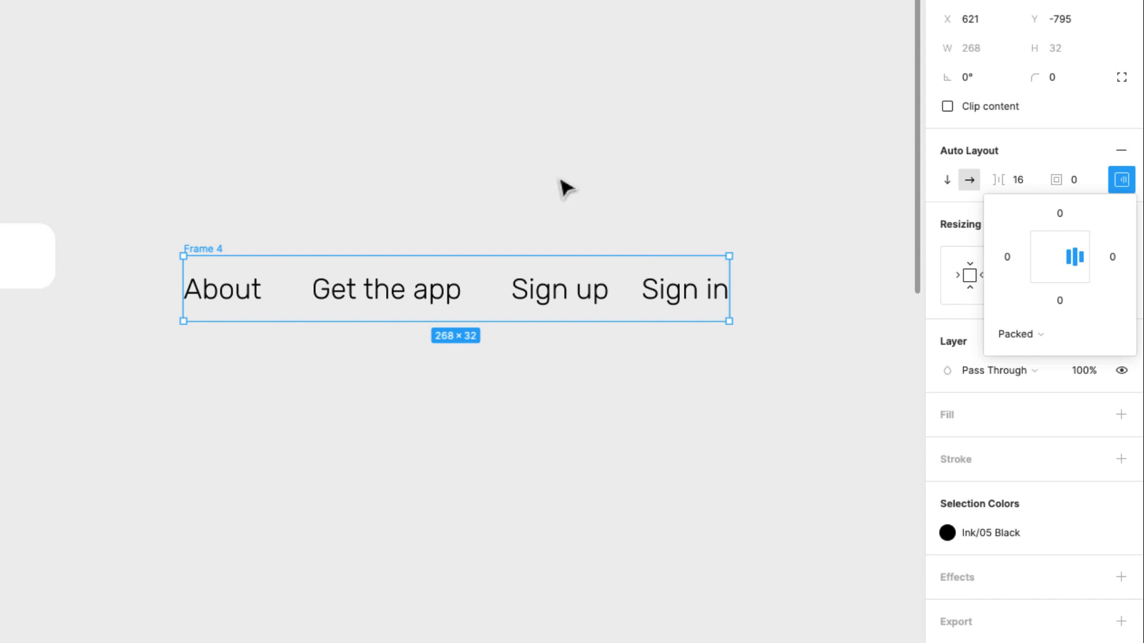
{"action": "left_click", "coordinate": [279, 206]}
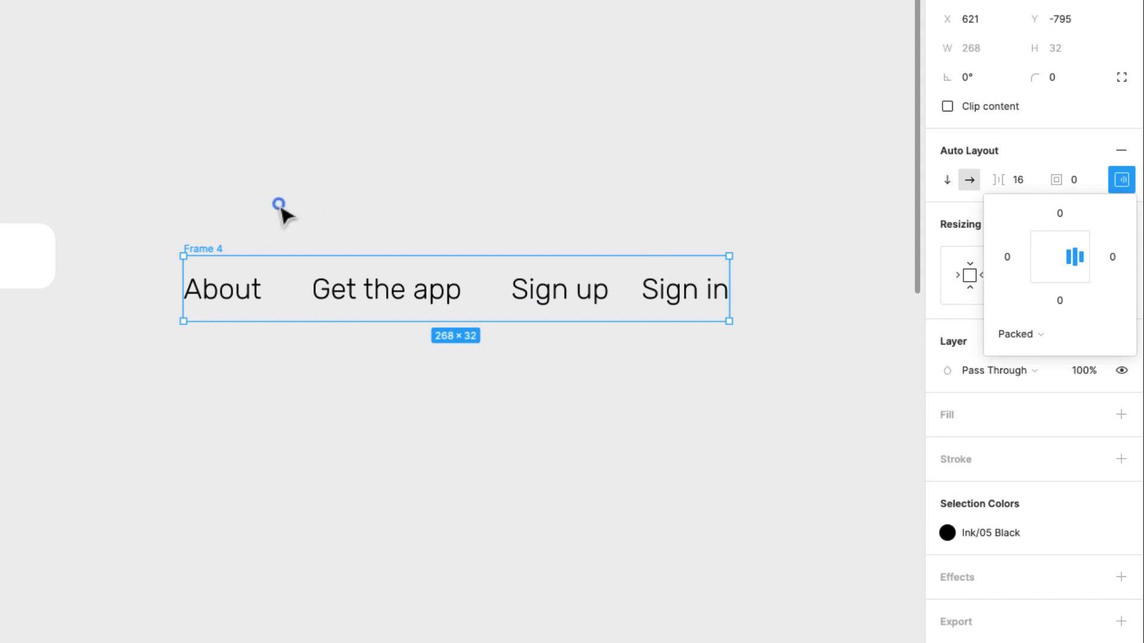
Give the Get the app frame an Ink/00 White fill and a UI/Action stroke.
{"action": "left_click", "coordinate": [385, 290]}
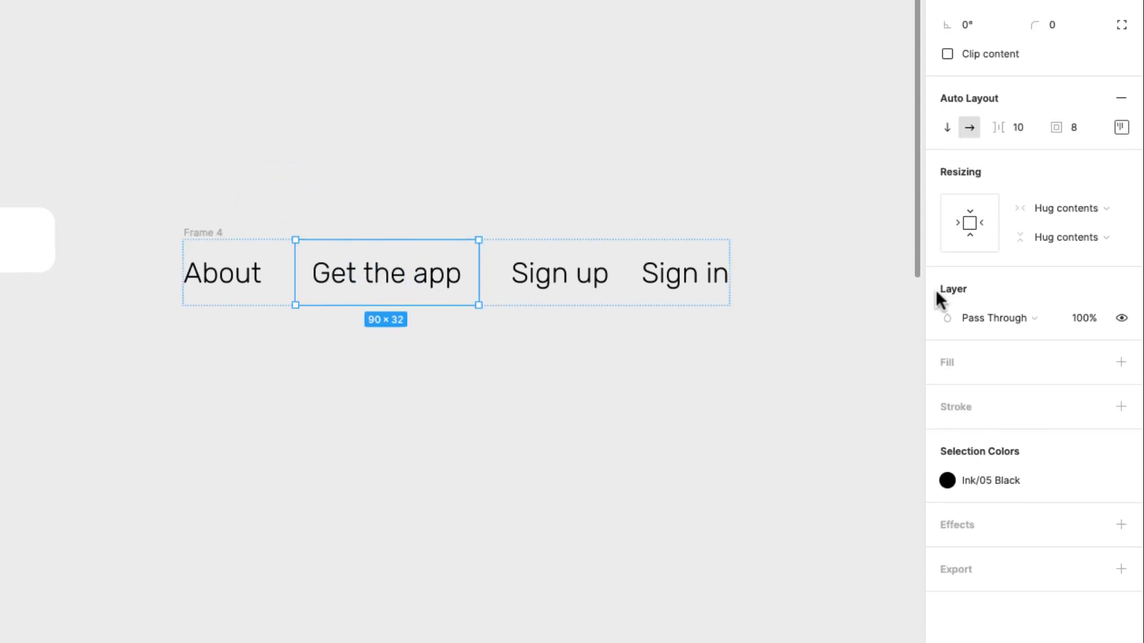
{"action": "left_click", "coordinate": [1095, 380]}
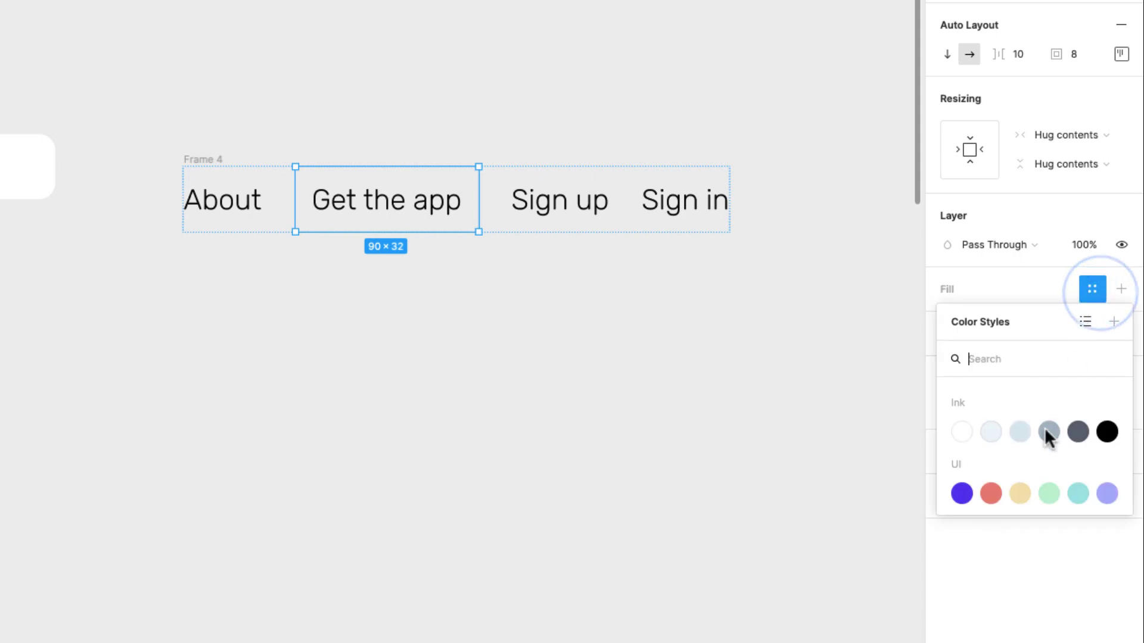
{"action": "left_click", "coordinate": [962, 431]}
{"action": "left_click", "coordinate": [1091, 334]}
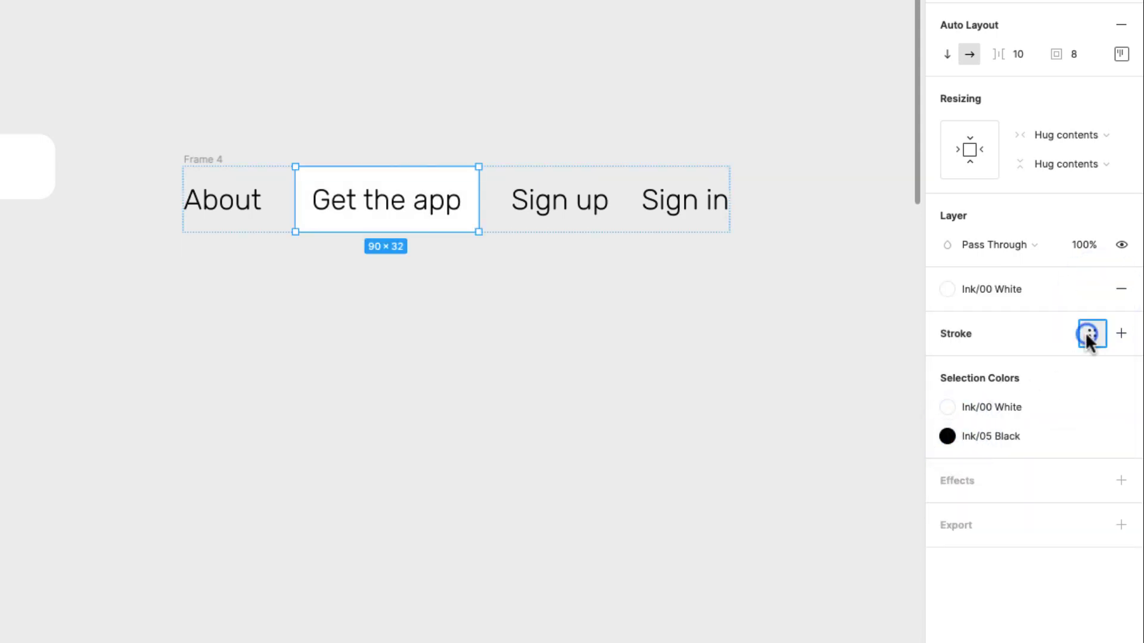
{"action": "left_click", "coordinate": [963, 538]}
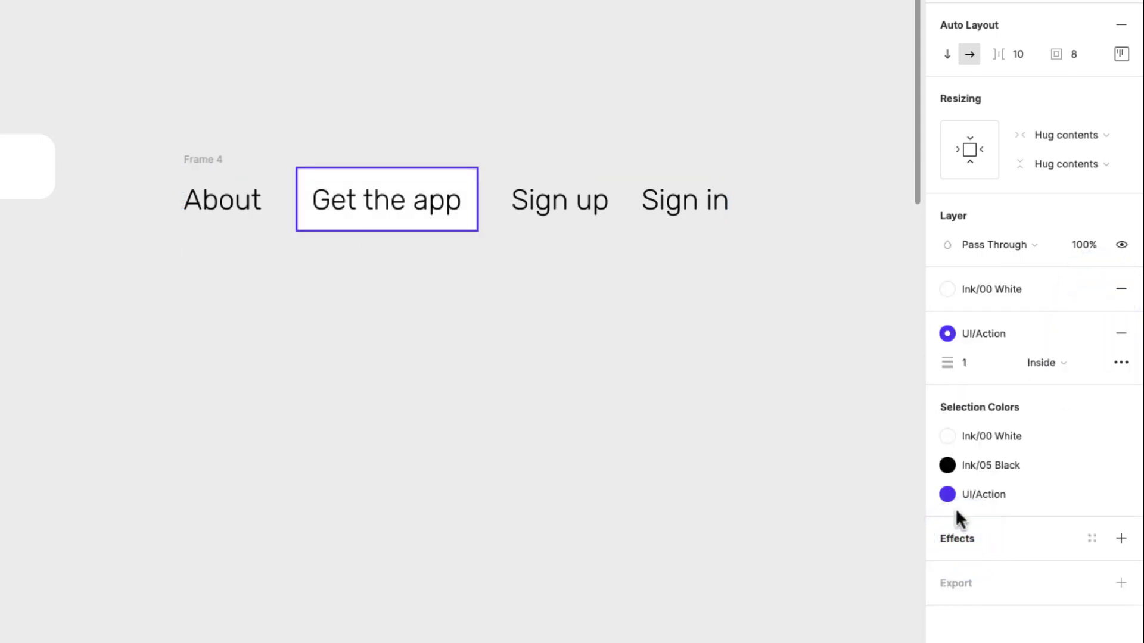
Try a corner radius of 24 on the Get the app button and settle on 8.
{"action": "left_click", "coordinate": [1064, 35]}
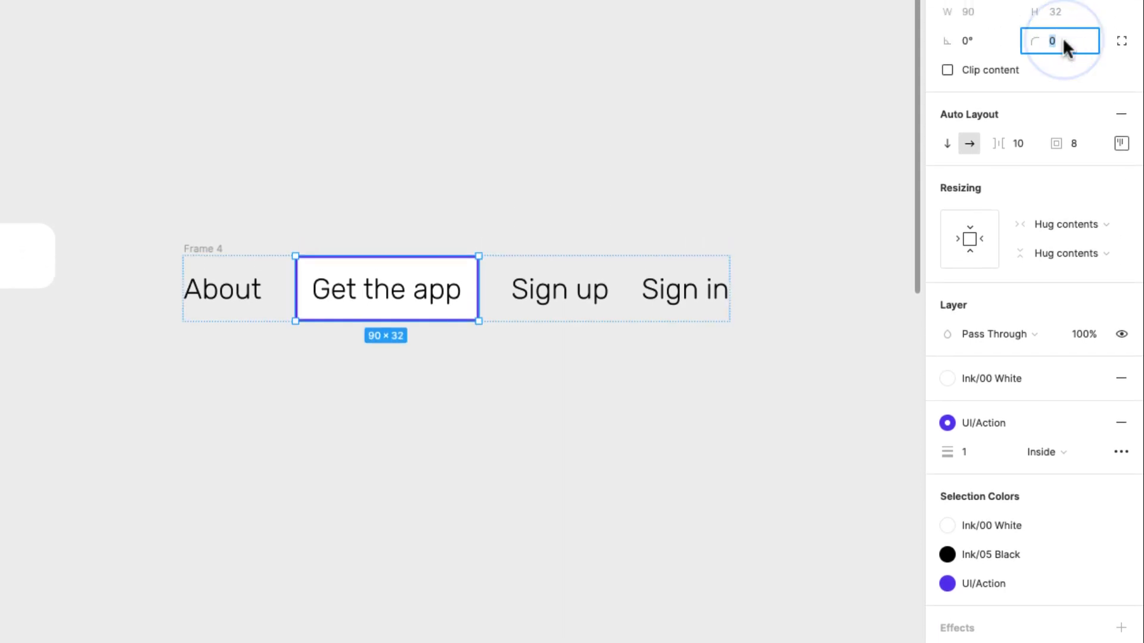
{"action": "type", "text": "40"}
{"action": "key", "text": "Return"}
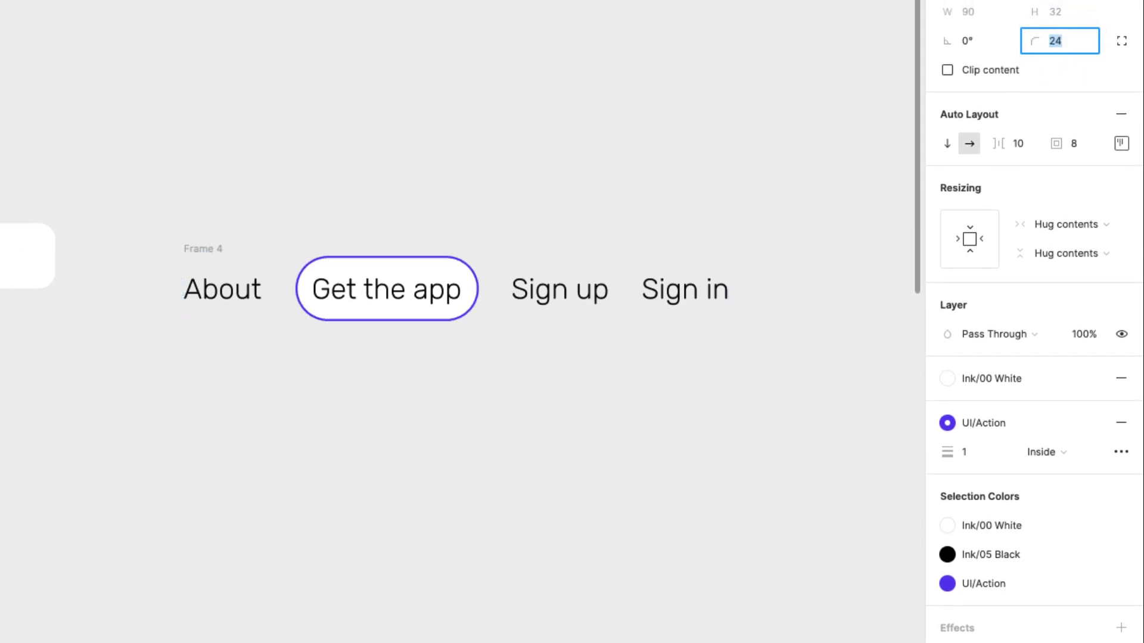
{"action": "type", "text": "8"}
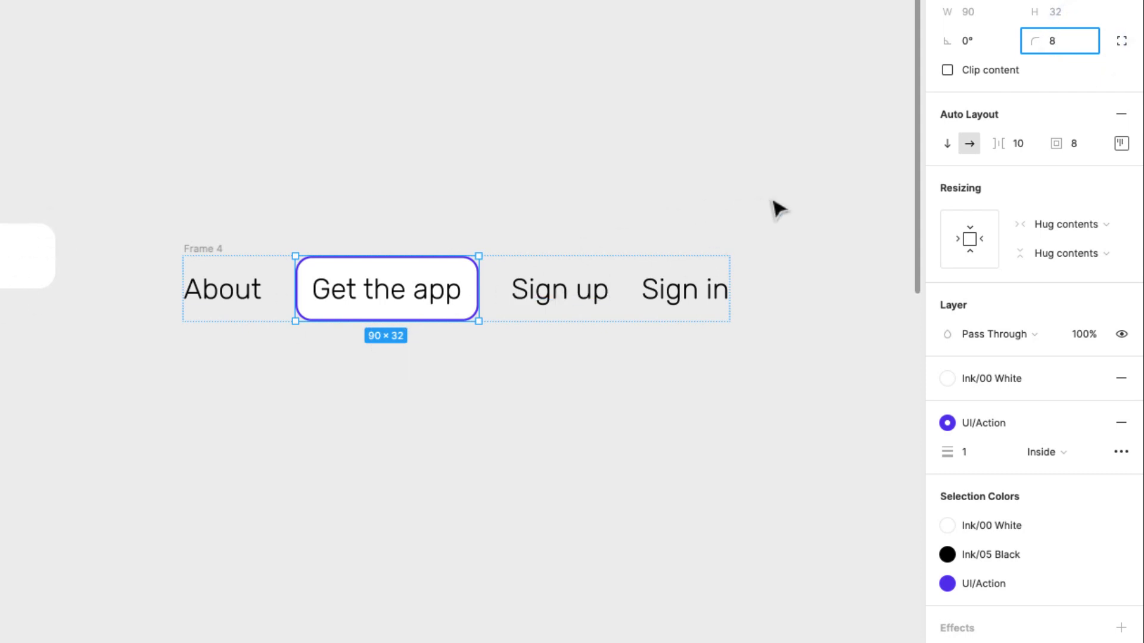
Move the right-side links frame to X 614, Y -802.
{"action": "scroll", "coordinate": [551, 263], "scroll_direction": "right", "scroll_amount": 4}
{"action": "scroll", "coordinate": [551, 264], "scroll_direction": "up", "scroll_amount": 3}
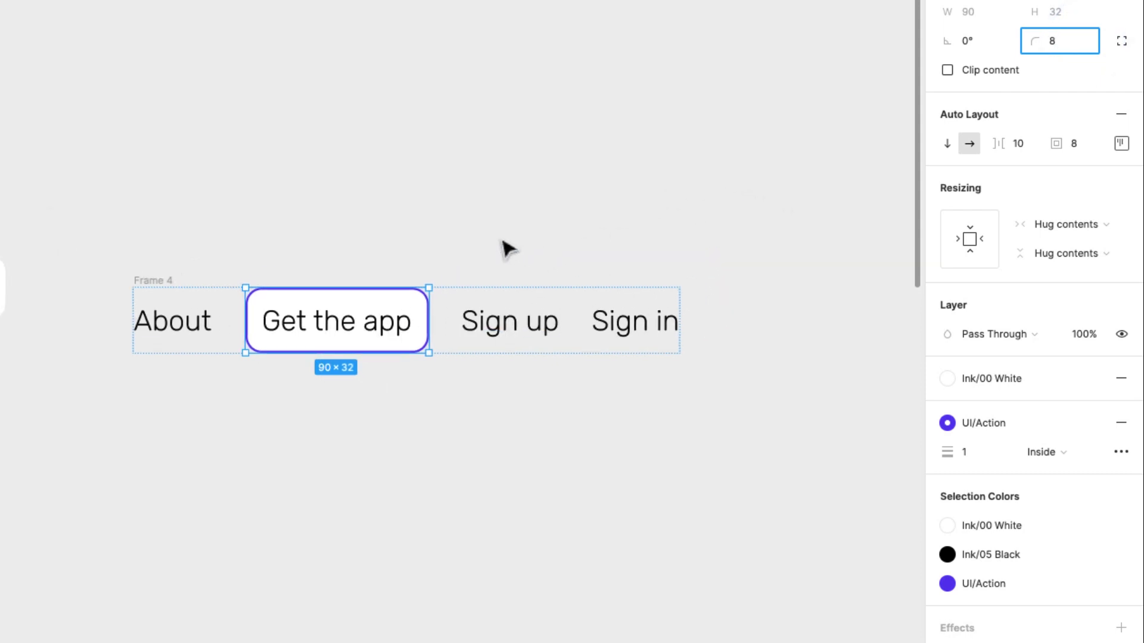
{"action": "left_click", "coordinate": [264, 185]}
{"action": "left_click_drag", "start_coordinate": [173, 285], "coordinate": [160, 269]}
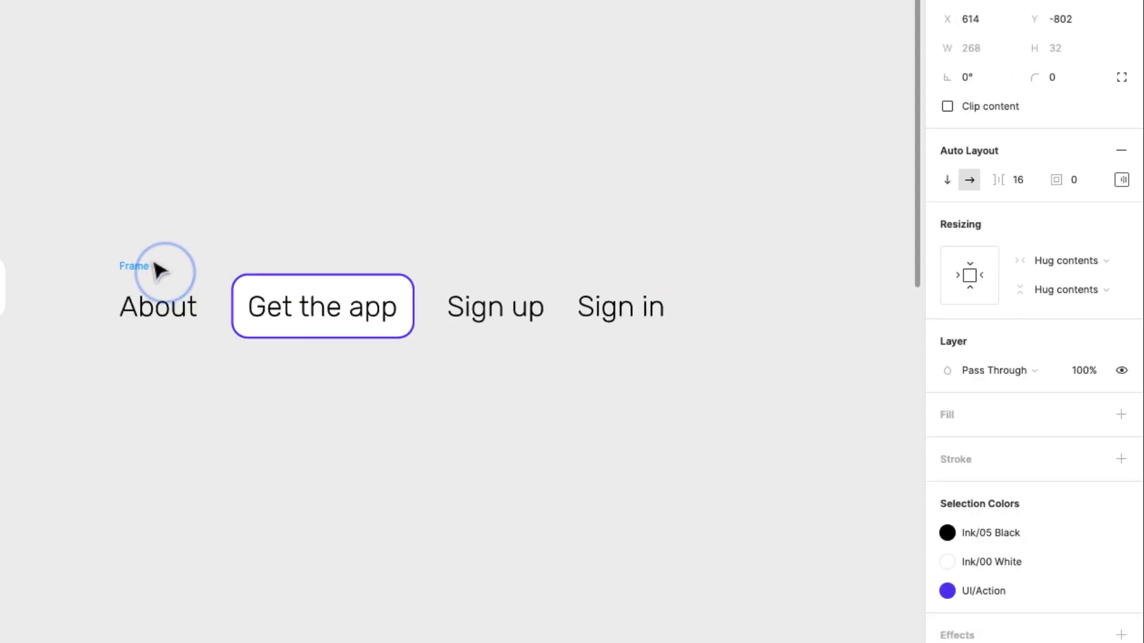
Try 12 for the Get the app button's left and right padding and settle on 16, keeping 8 above and below.
{"action": "left_click", "coordinate": [306, 294]}
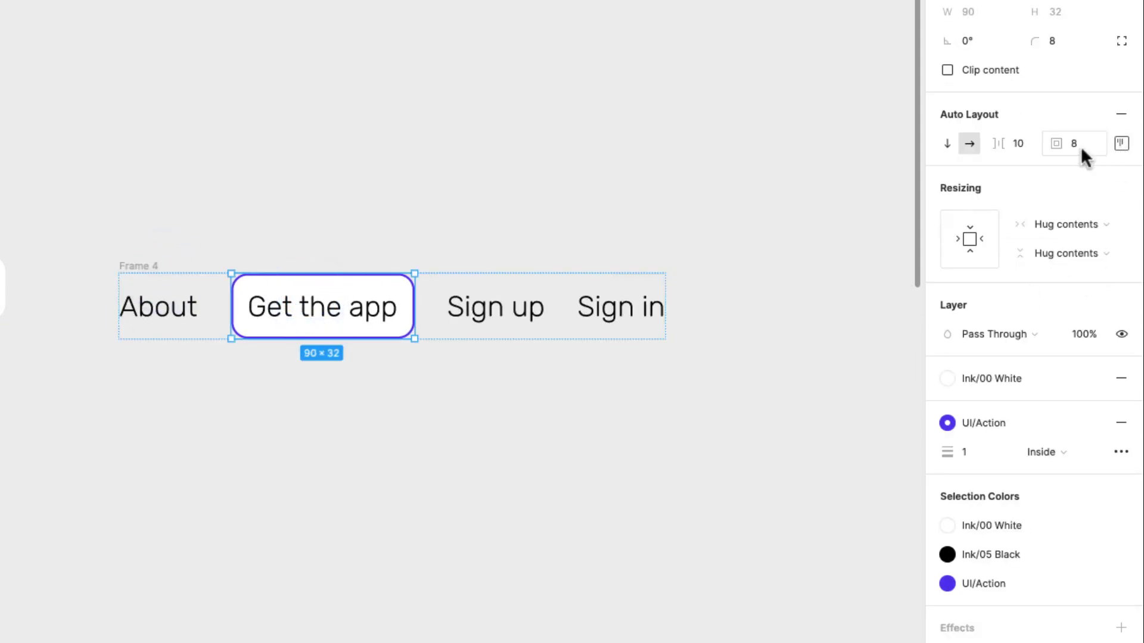
{"action": "left_click", "coordinate": [1121, 143]}
{"action": "type", "text": "12"}
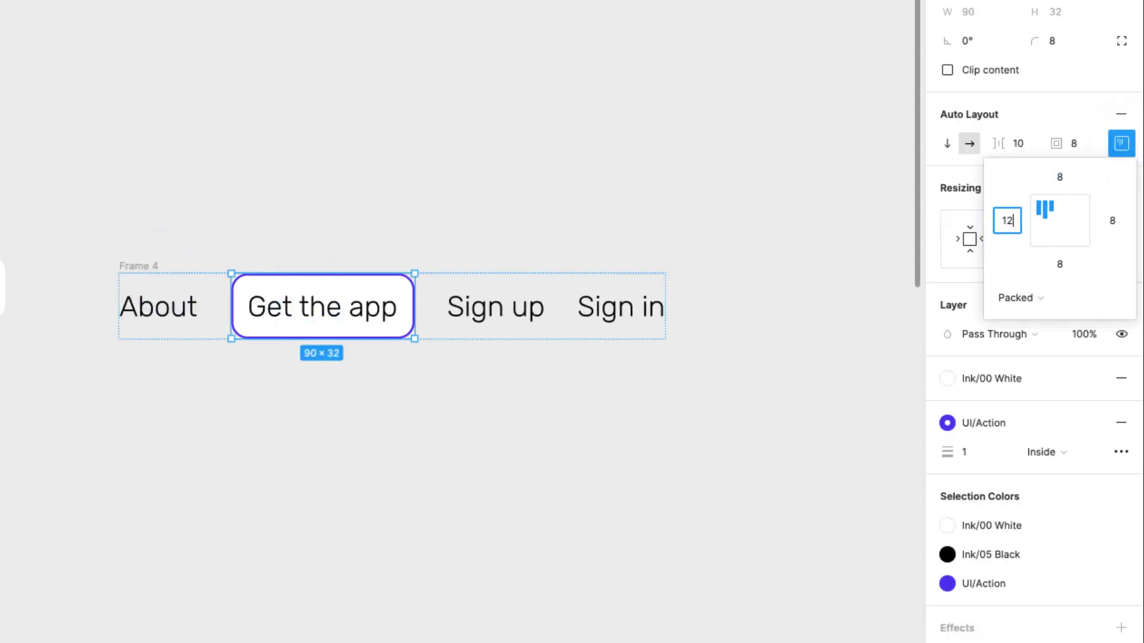
{"action": "key", "text": "Return"}
{"action": "left_click", "coordinate": [1111, 221]}
{"action": "type", "text": "12"}
{"action": "key", "text": "Return"}
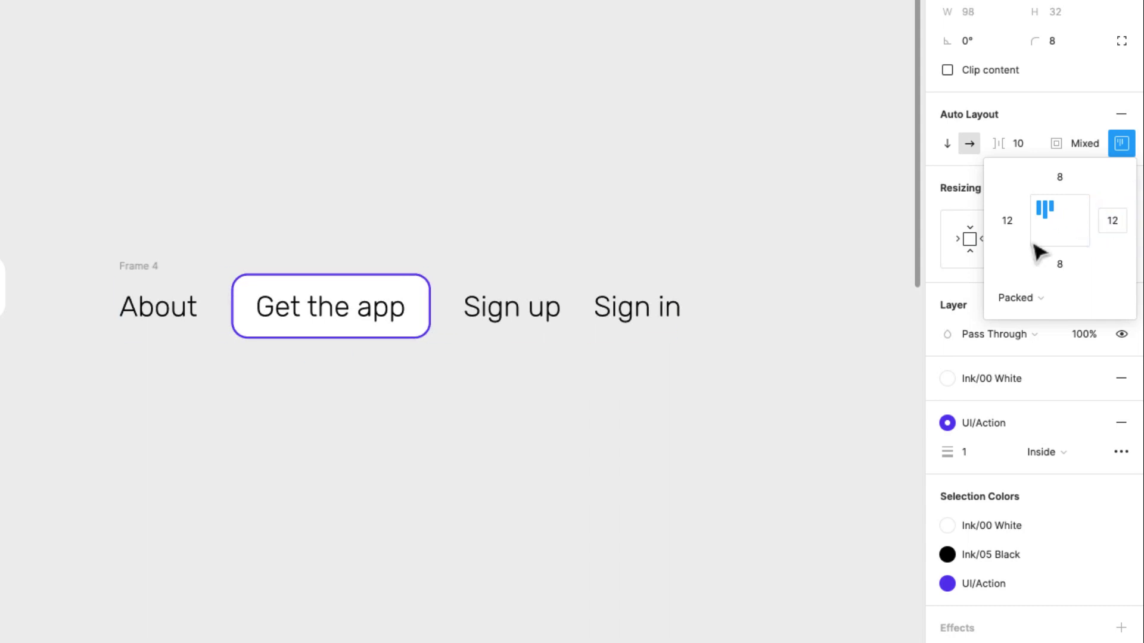
{"action": "left_click", "coordinate": [1011, 220]}
{"action": "type", "text": "16"}
{"action": "key", "text": "Return"}
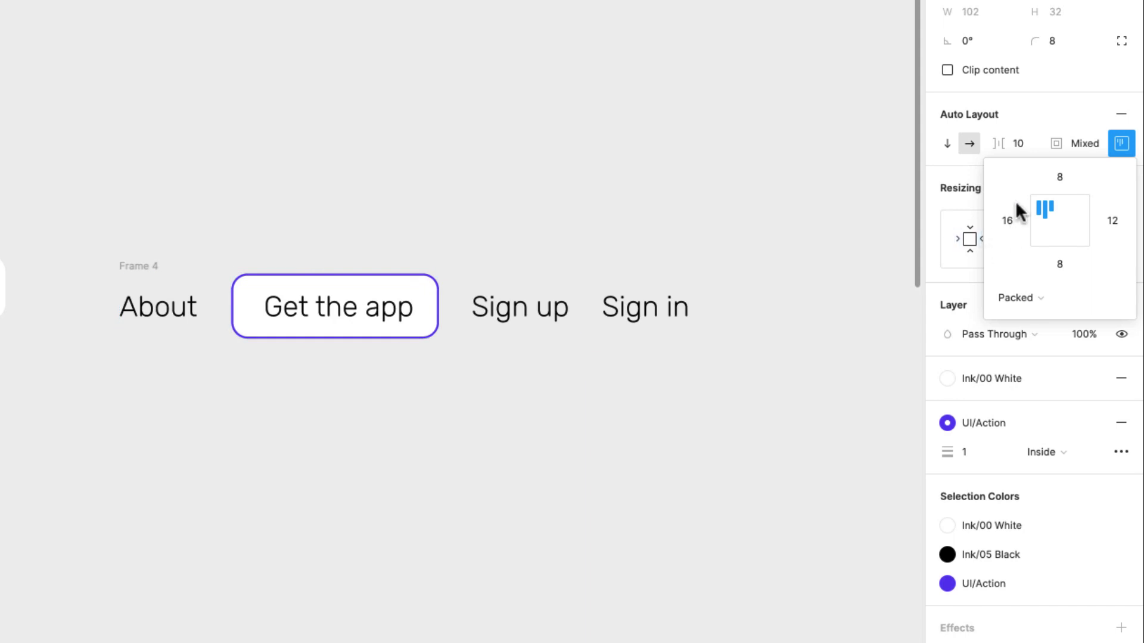
{"action": "left_click", "coordinate": [1112, 222]}
{"action": "type", "text": "16"}
{"action": "key", "text": "Return"}
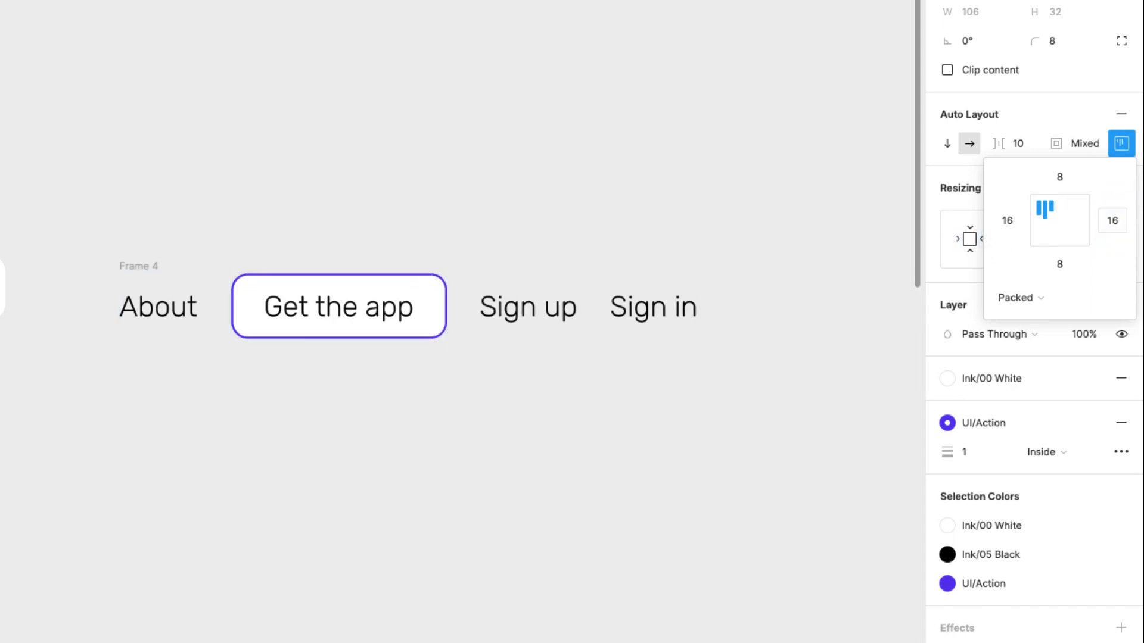
Turn the Get the app button into a component and duplicate it within the links frame.
{"action": "left_click", "coordinate": [387, 243]}
{"action": "left_click", "coordinate": [379, 279]}
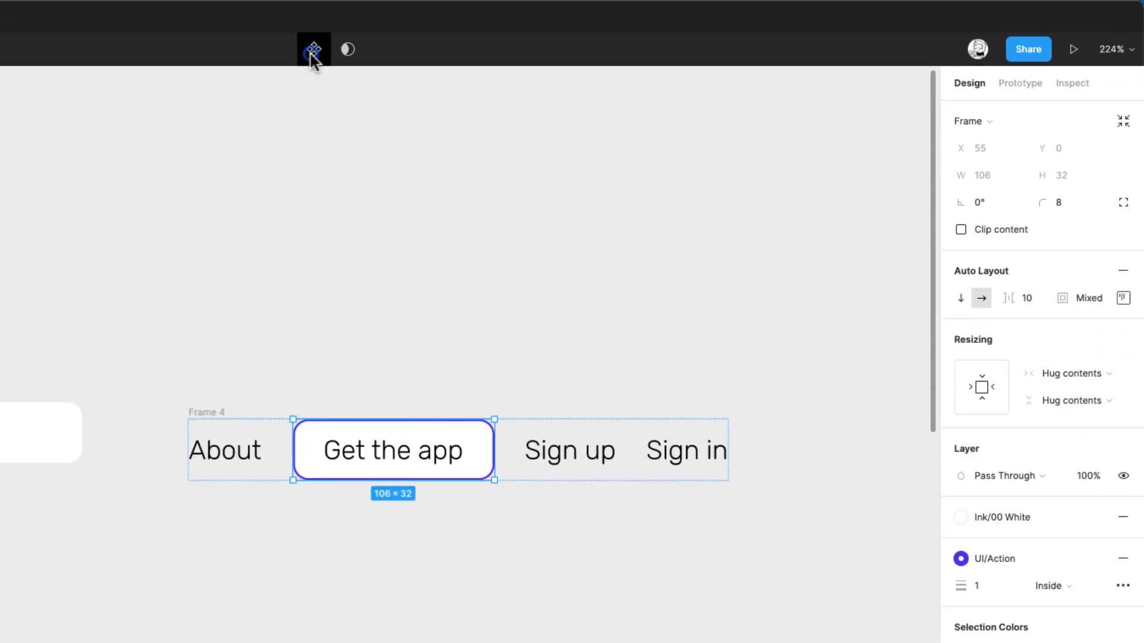
{"action": "key", "text": "super+d"}
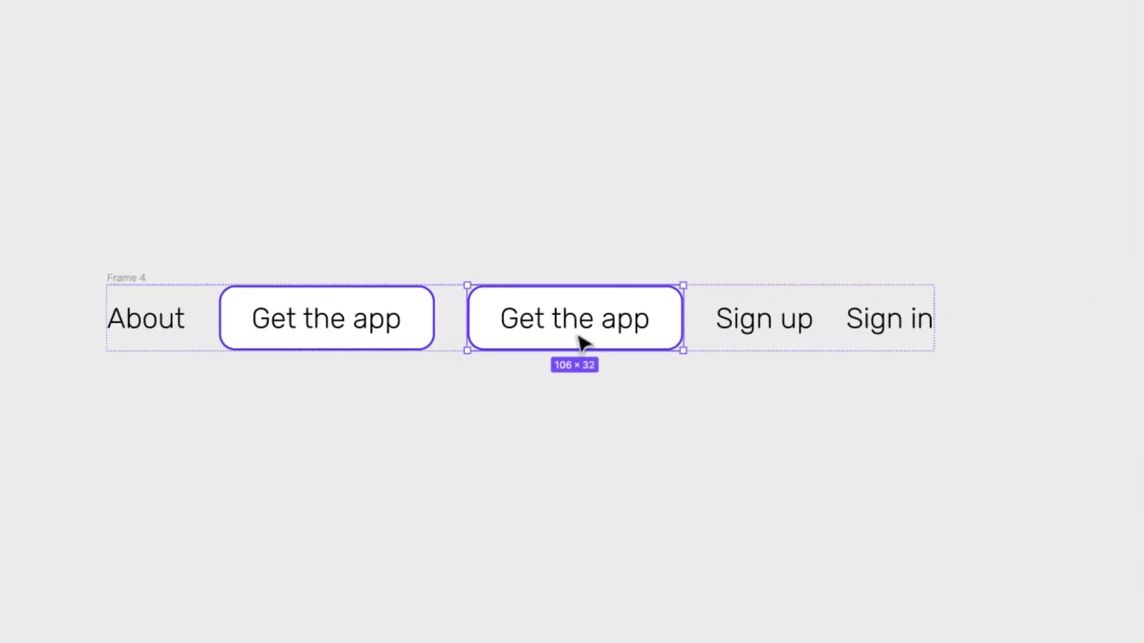
Change the duplicated button's label to Sign Up.
{"action": "left_click", "coordinate": [825, 308]}
{"action": "double_click", "coordinate": [576, 321]}
{"action": "type", "text": "Sign Up"}
{"action": "left_click", "coordinate": [426, 133]}
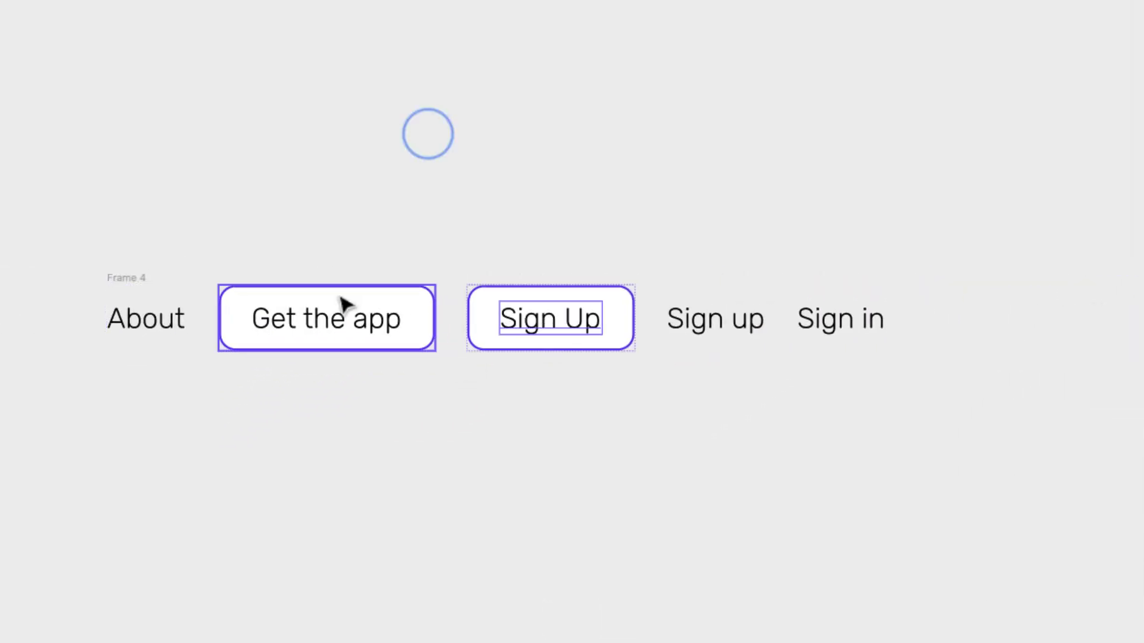
Duplicate the Get the app component within the links frame and move the main component onto the canvas above the frame.
{"action": "left_click", "coordinate": [331, 308]}
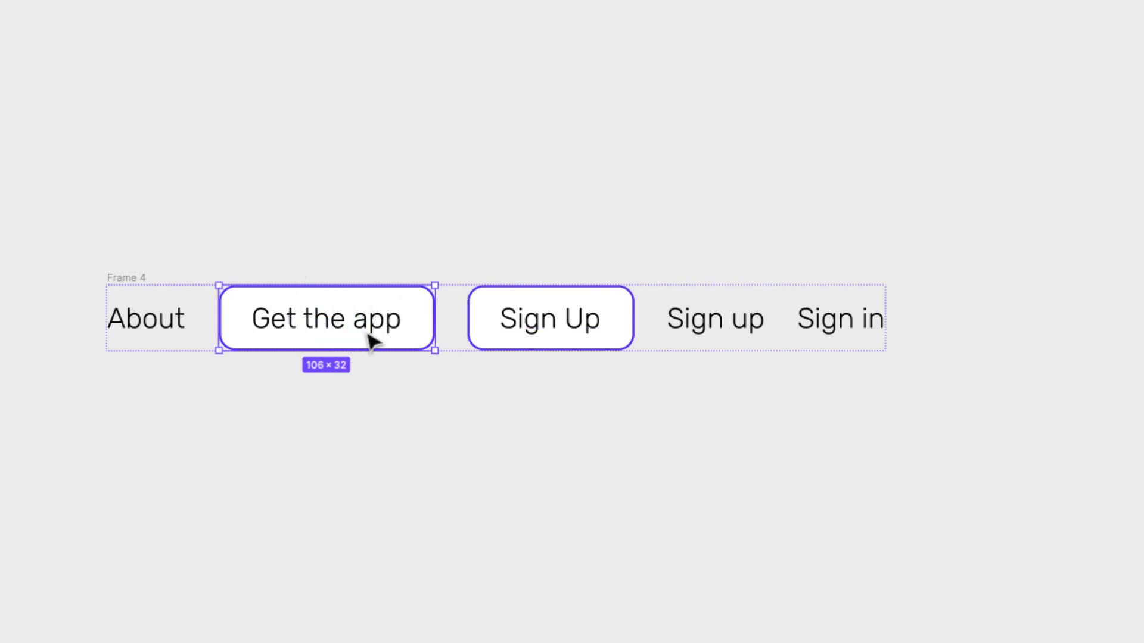
{"action": "key", "text": "super+d"}
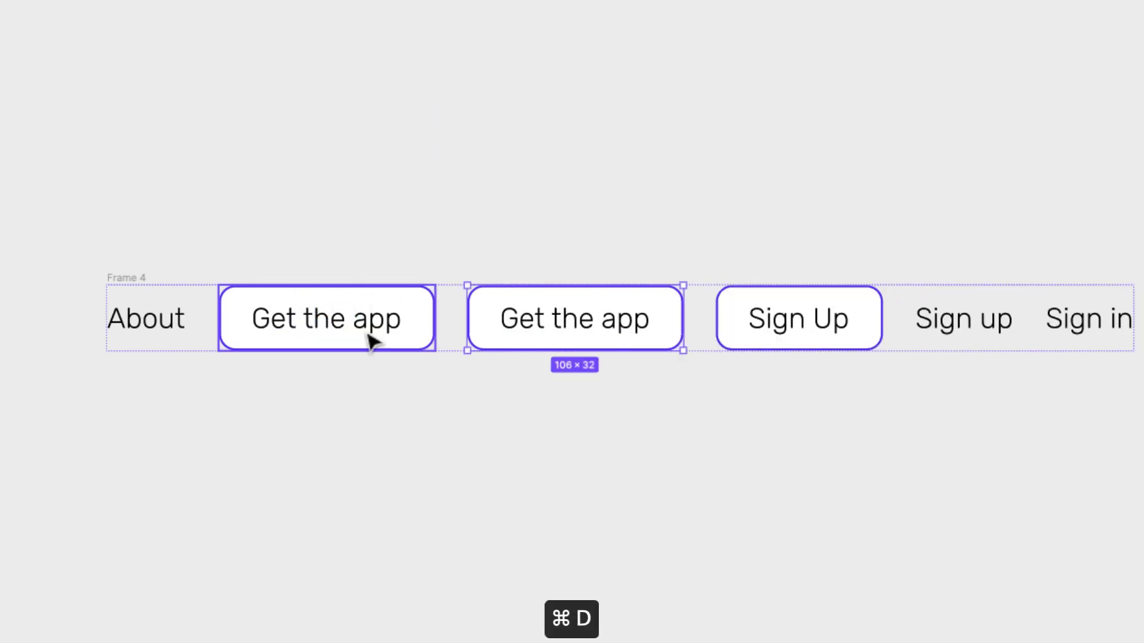
{"action": "left_click", "coordinate": [375, 333]}
{"action": "left_click_drag", "start_coordinate": [378, 340], "coordinate": [292, 83]}
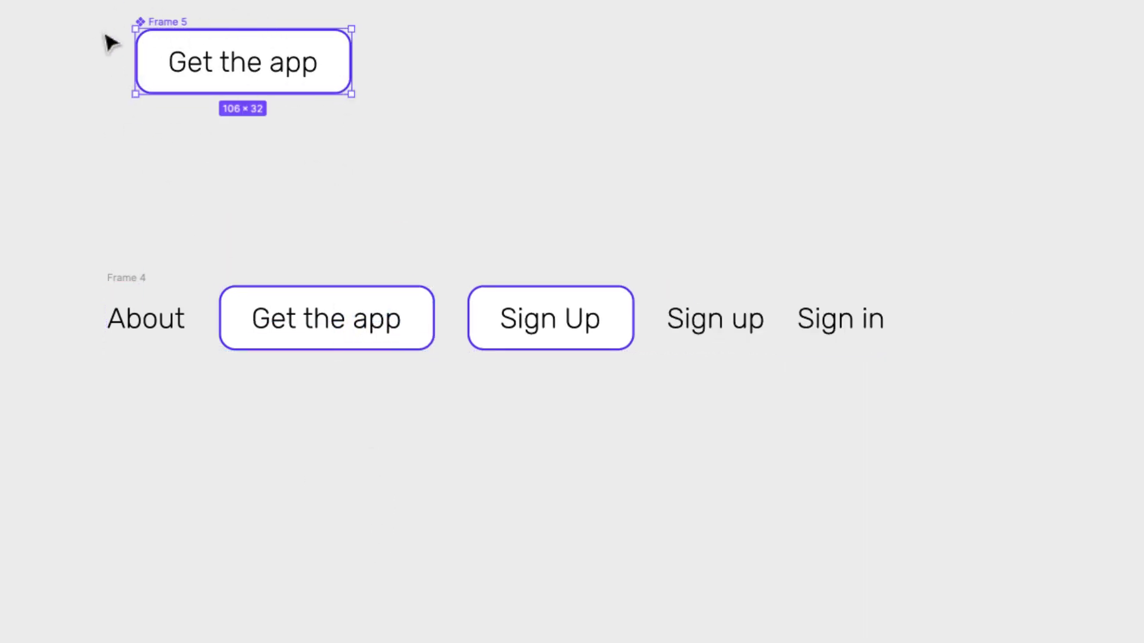
{"action": "left_click", "coordinate": [365, 314]}
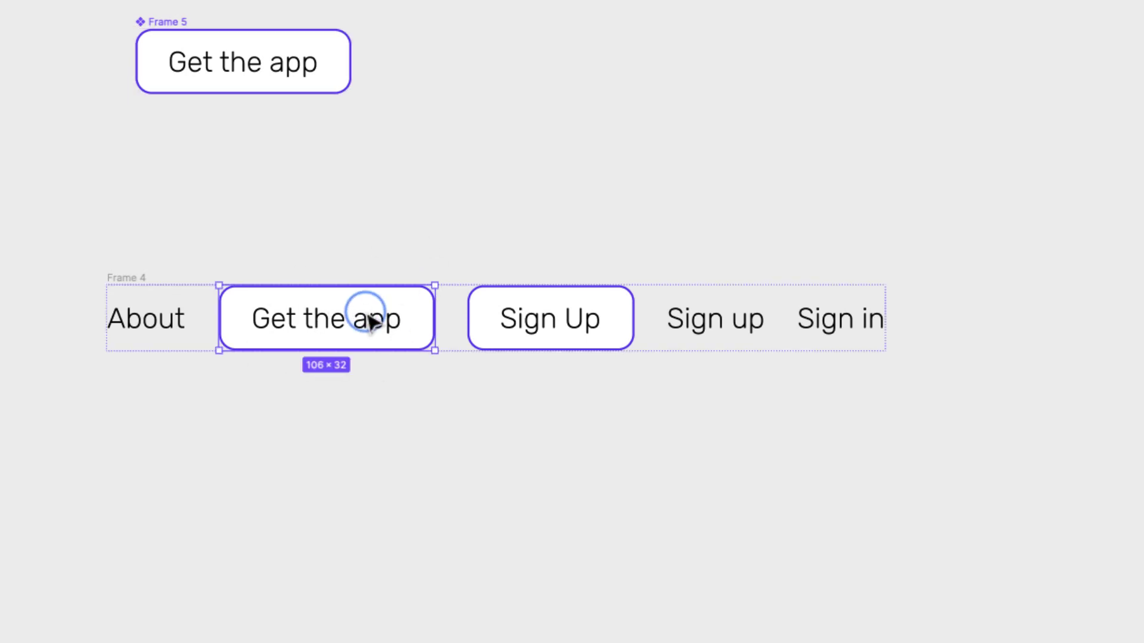
Fill the Sign Up button with the UI/Action colour style.
{"action": "left_click", "coordinate": [569, 320]}
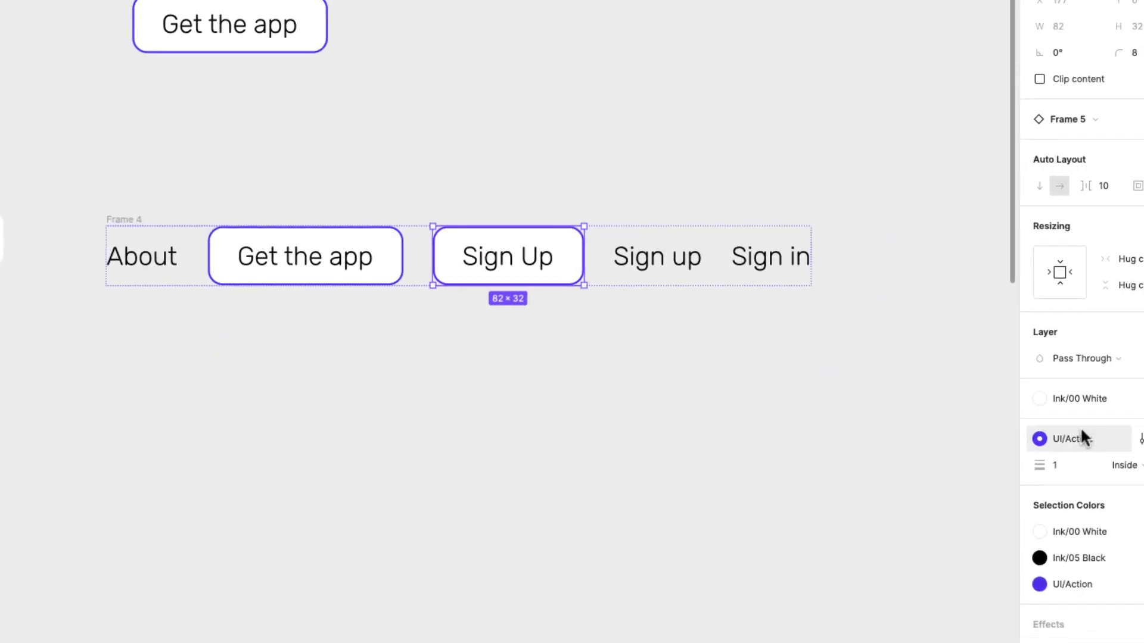
{"action": "left_click", "coordinate": [1010, 383]}
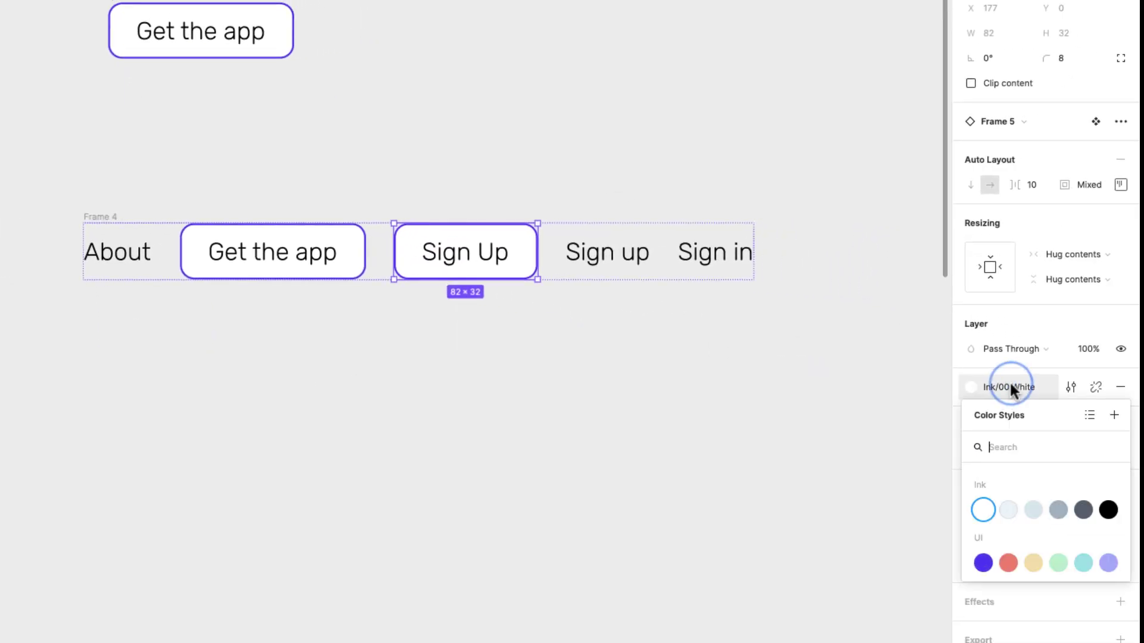
{"action": "left_click", "coordinate": [982, 563]}
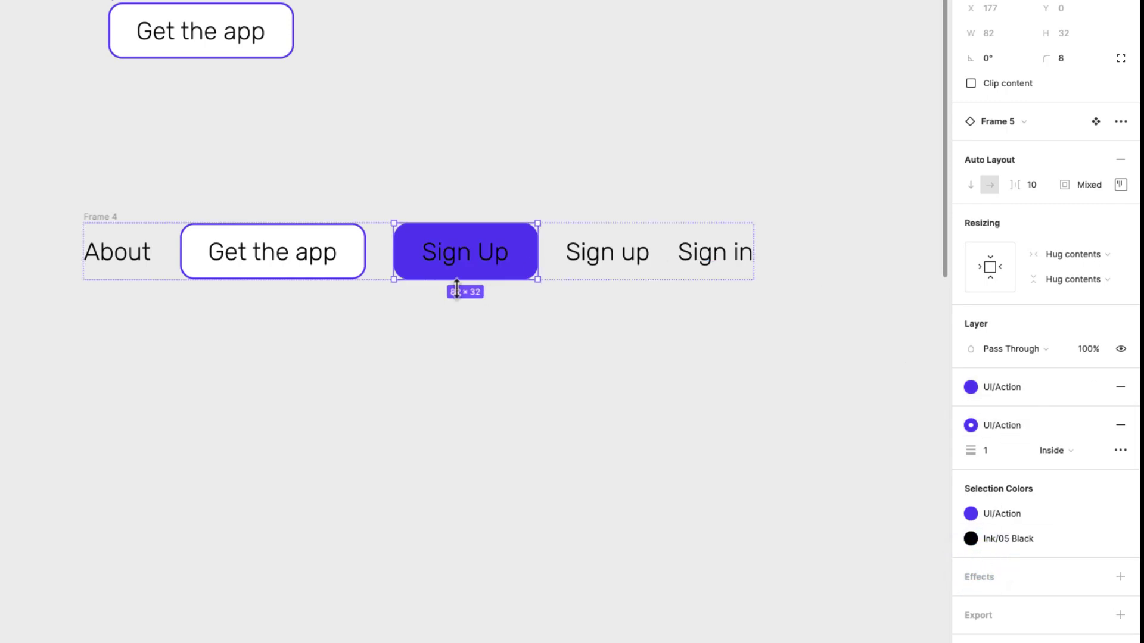
Try the Ink/00 White colour style on the Sign Up button's stroke, and undo it.
{"action": "left_click", "coordinate": [1003, 428]}
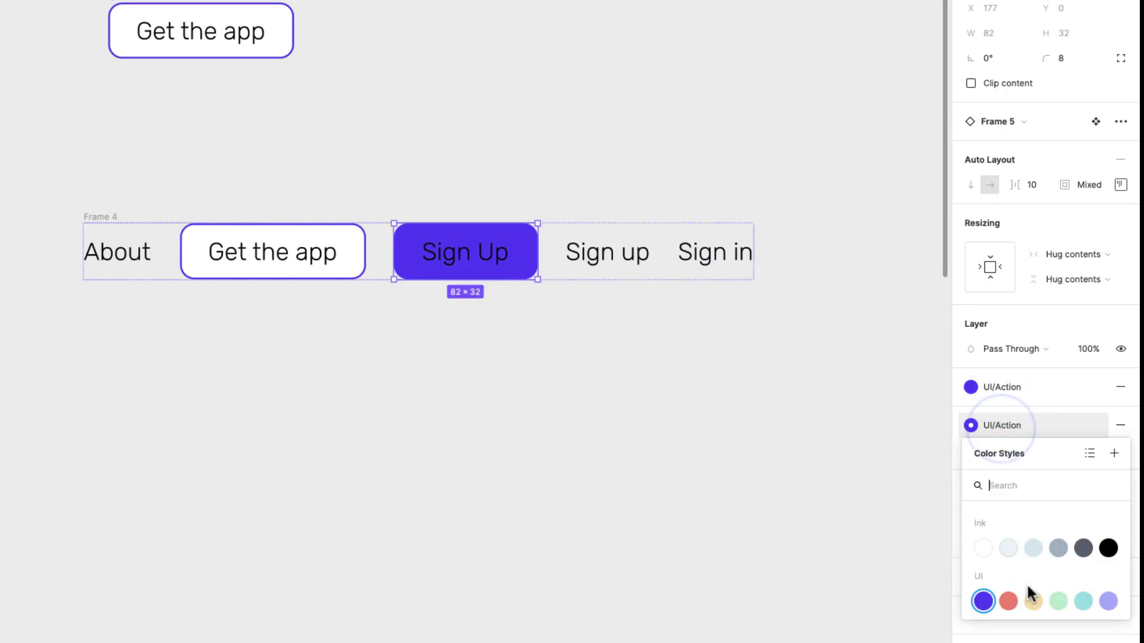
{"action": "left_click", "coordinate": [980, 549]}
{"action": "key", "text": "super+z"}
{"action": "key", "text": "super+z"}
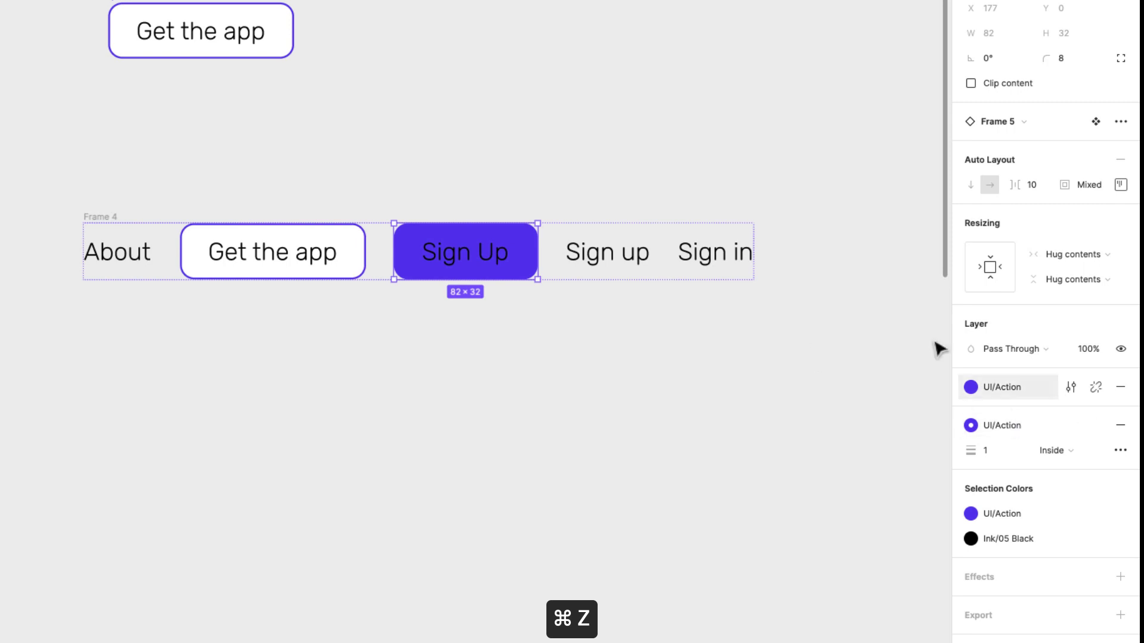
Apply the Ink/00 White colour style to the Sign Up button's label.
{"action": "double_click", "coordinate": [477, 263]}
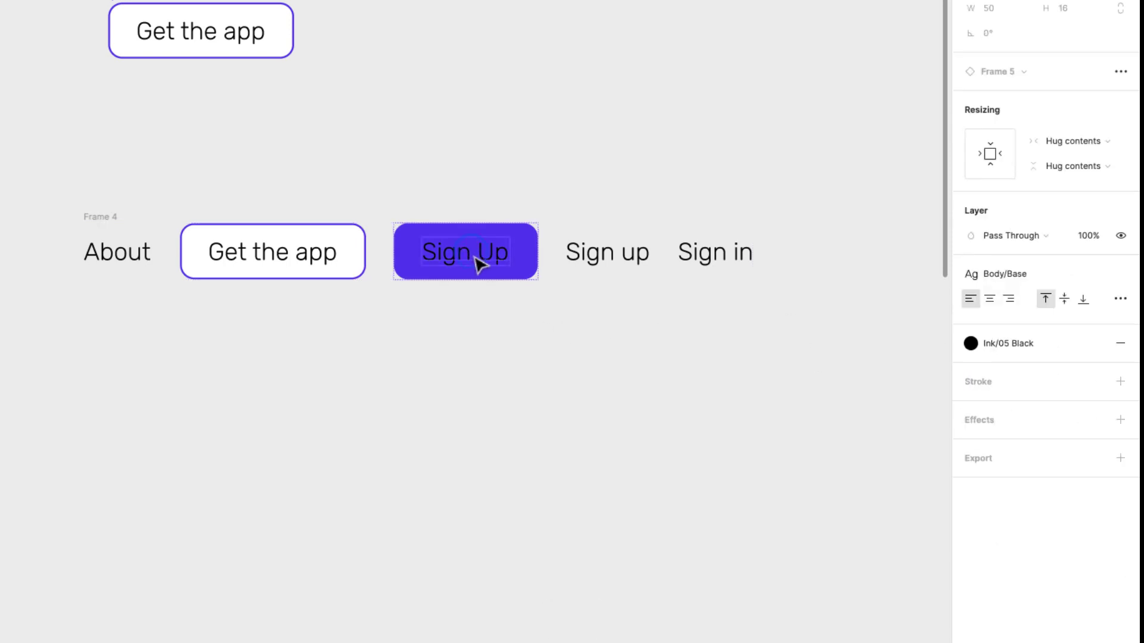
{"action": "left_click", "coordinate": [970, 343]}
{"action": "left_click", "coordinate": [984, 467]}
{"action": "left_click", "coordinate": [658, 429]}
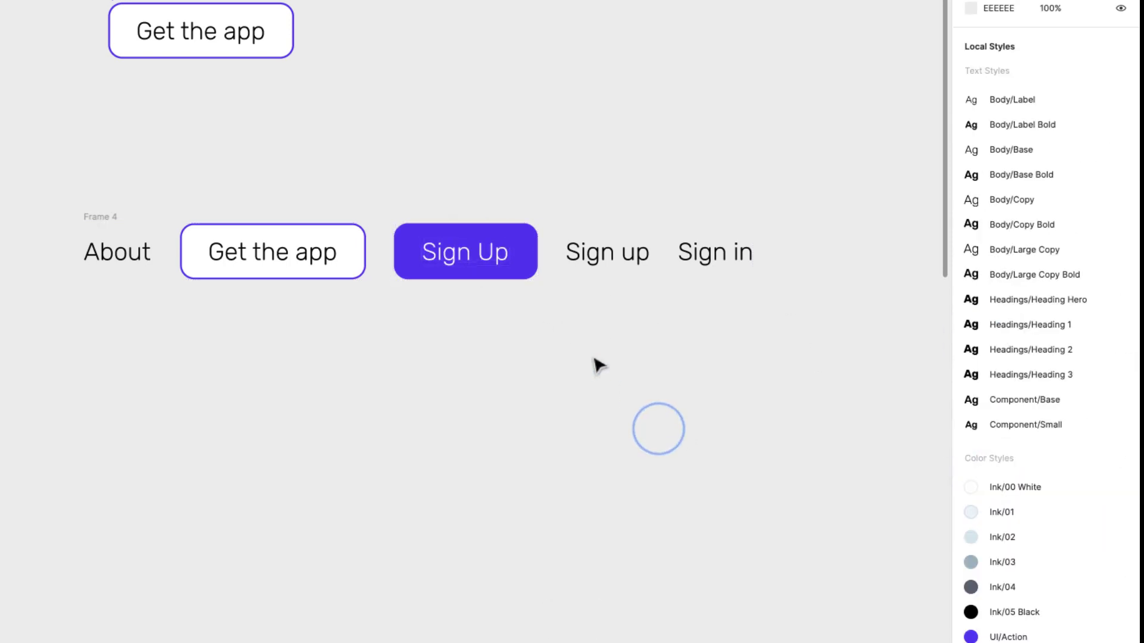
Apply the Body/Base Bold text style to the labels of the Get the app and Sign Up buttons in the links frame.
{"action": "double_click", "coordinate": [486, 264]}
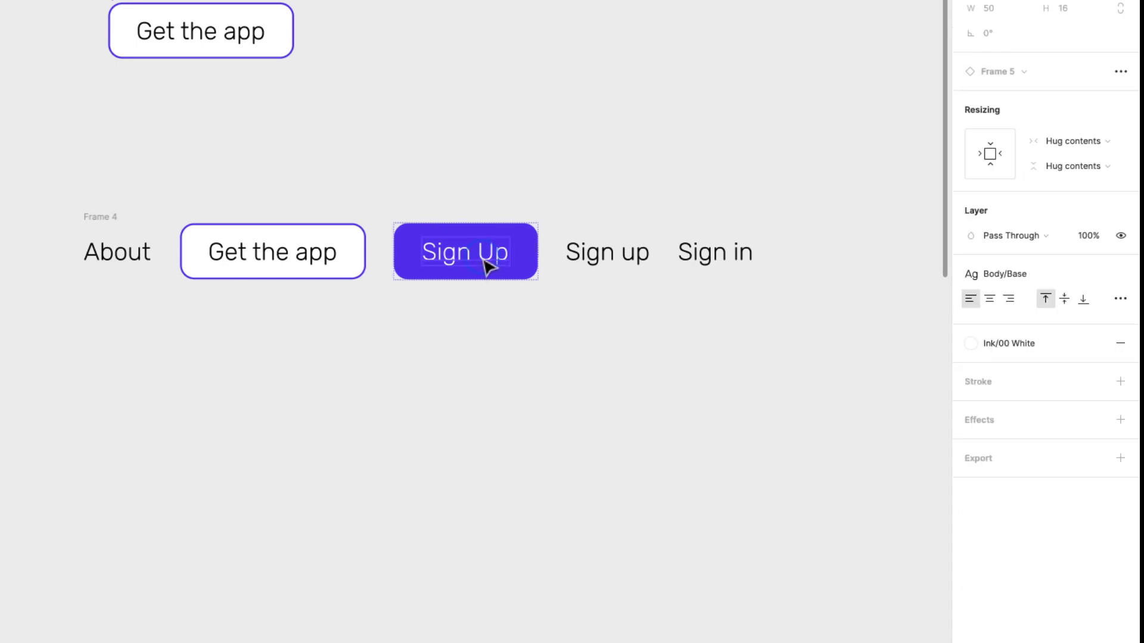
{"action": "left_click", "coordinate": [292, 261], "text": "shift"}
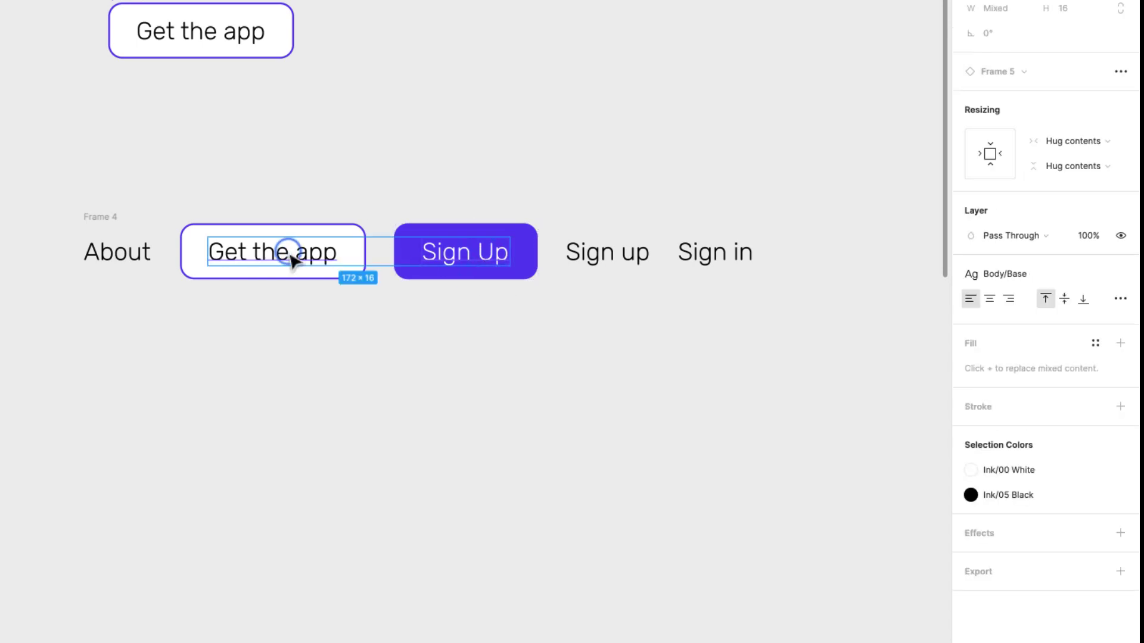
{"action": "left_click", "coordinate": [1034, 275]}
{"action": "left_click", "coordinate": [1049, 470]}
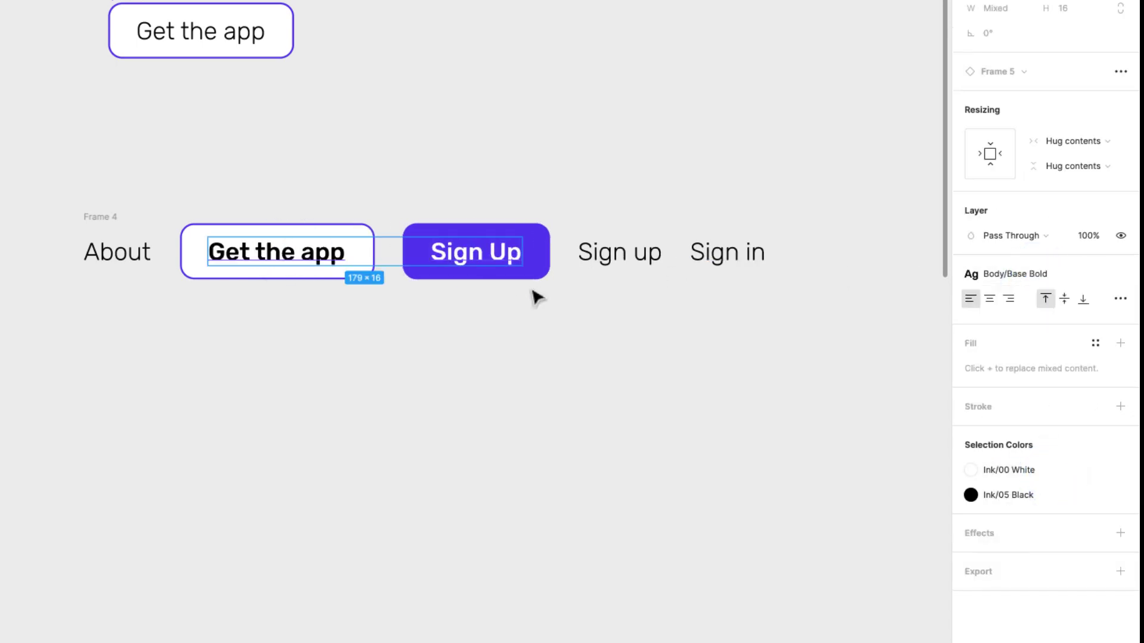
{"action": "left_click", "coordinate": [473, 418]}
Delete the plain Sign up text link from the right-side links frame.
{"action": "scroll", "coordinate": [488, 274], "scroll_direction": "up", "scroll_amount": 2}
{"action": "scroll", "coordinate": [489, 274], "scroll_direction": "left", "scroll_amount": 2}
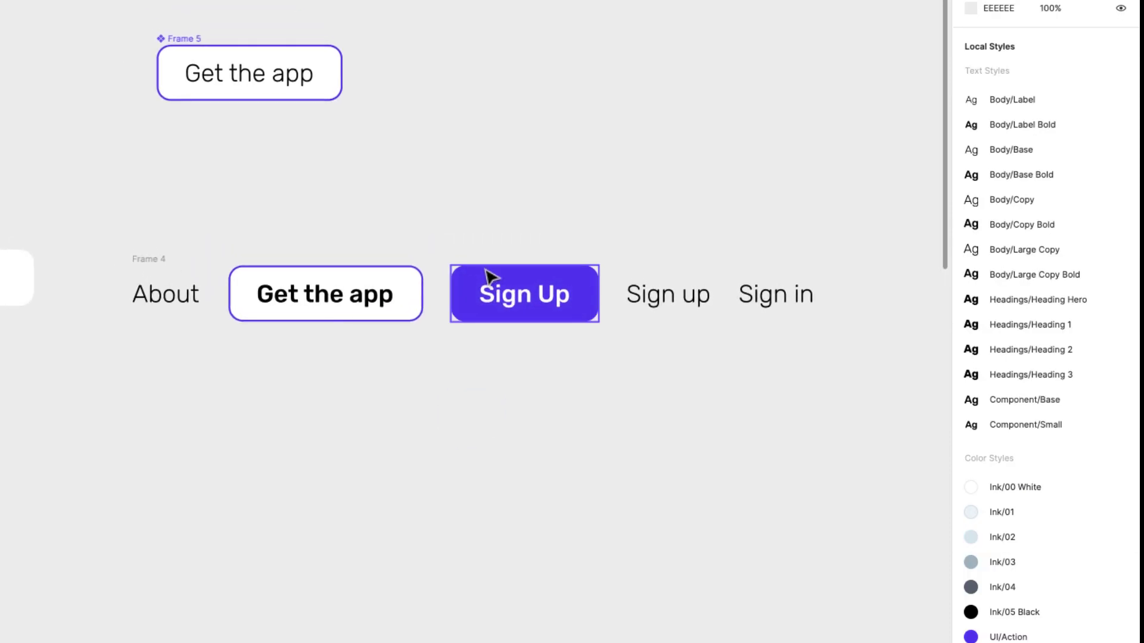
{"action": "scroll", "coordinate": [485, 274], "scroll_direction": "down", "scroll_amount": 3, "text": "ctrl"}
{"action": "scroll", "coordinate": [487, 254], "scroll_direction": "right", "scroll_amount": 3}
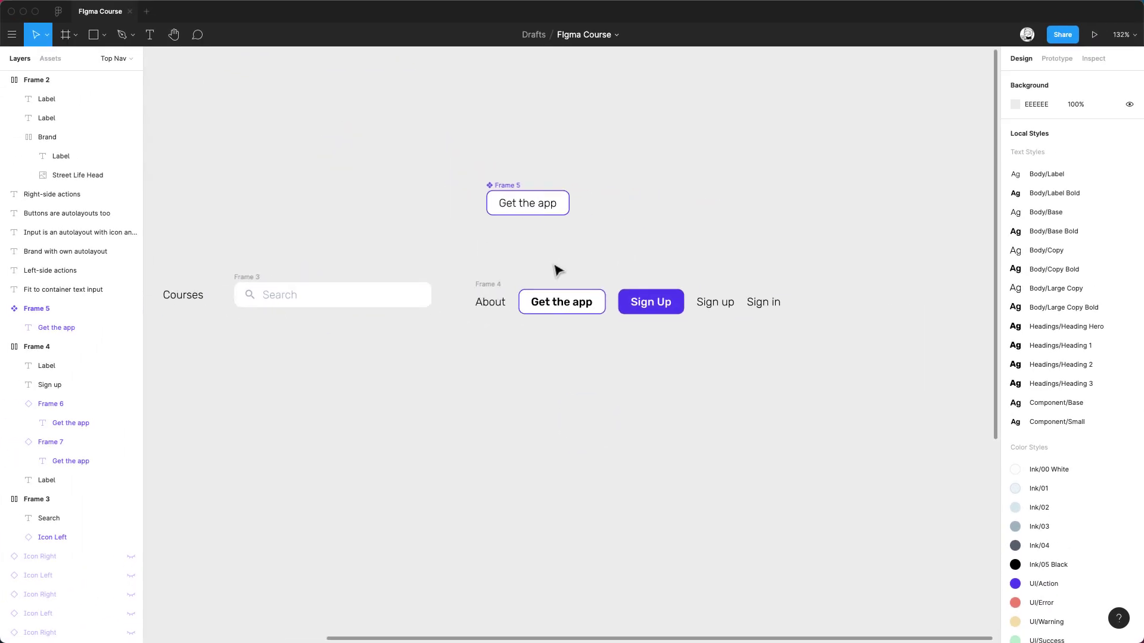
{"action": "scroll", "coordinate": [487, 254], "scroll_direction": "up", "scroll_amount": 1}
{"action": "left_click", "coordinate": [723, 316]}
{"action": "key", "text": "Delete"}
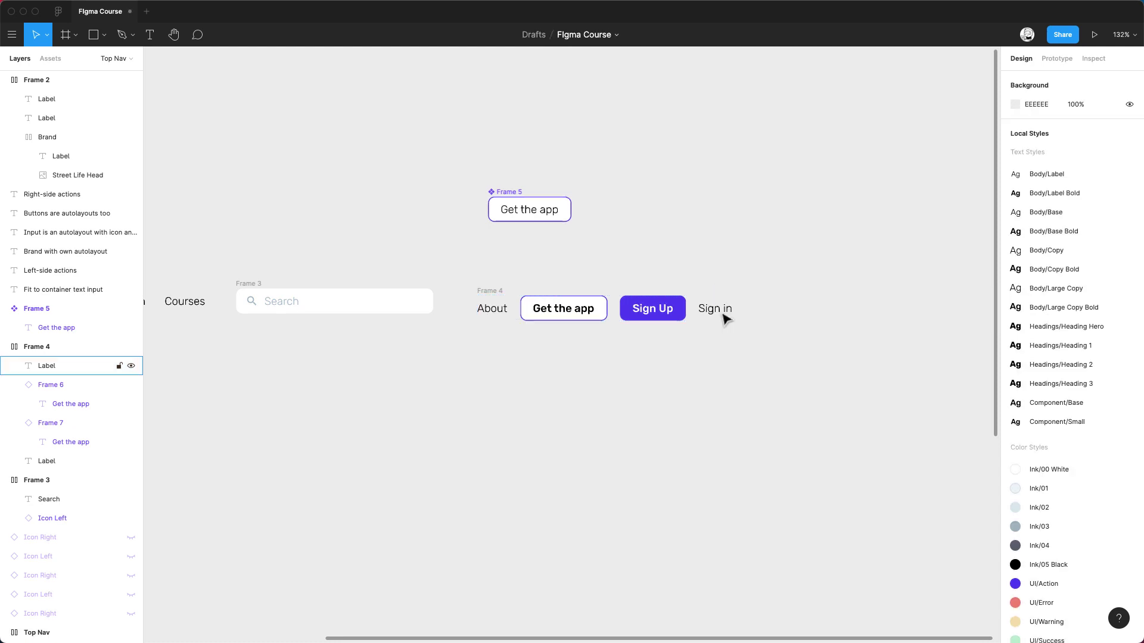
Rename the right-side links frame as Right-Action.
{"action": "scroll", "coordinate": [653, 269], "scroll_direction": "up", "scroll_amount": 5, "text": "ctrl"}
{"action": "scroll", "coordinate": [623, 334], "scroll_direction": "down", "scroll_amount": 4, "text": "ctrl"}
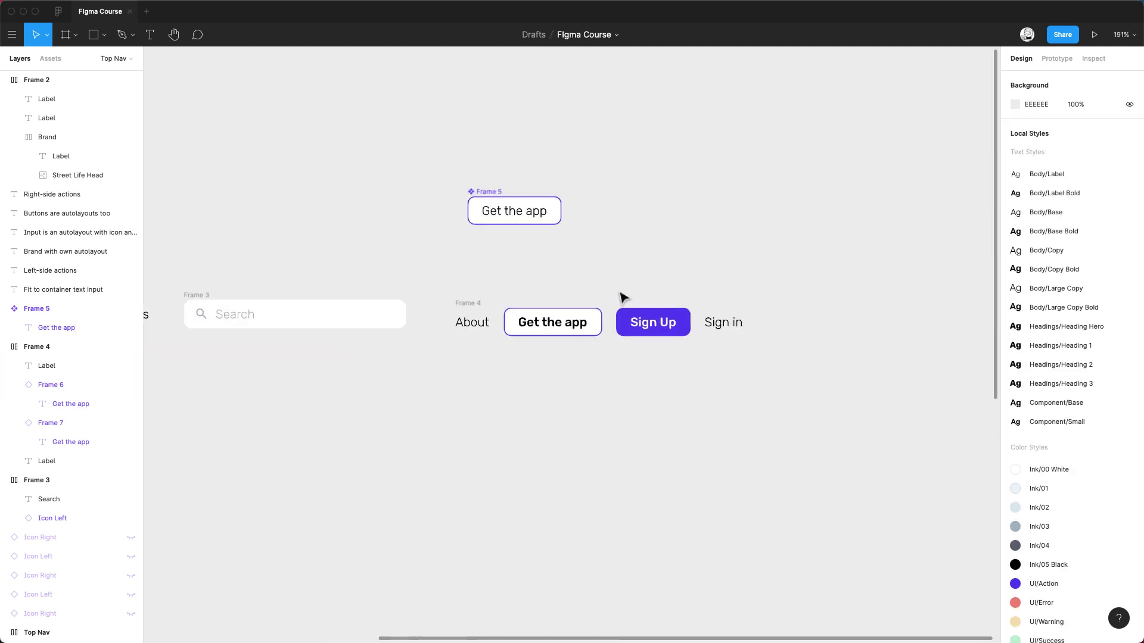
{"action": "left_click", "coordinate": [474, 305]}
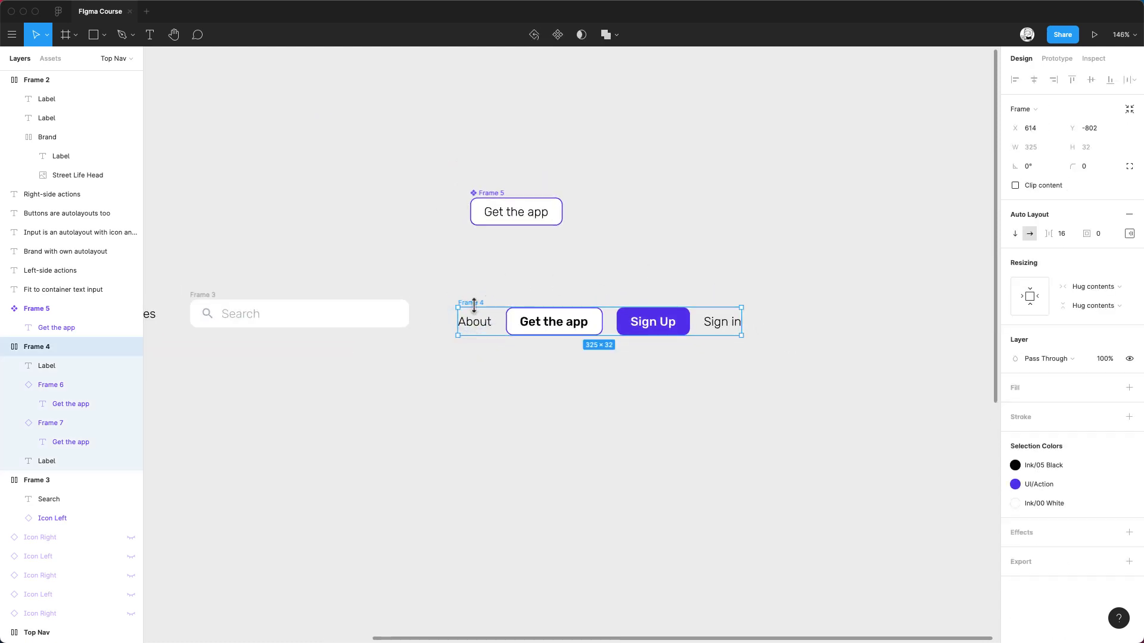
{"action": "key", "text": "super+r"}
{"action": "type", "text": "R"}
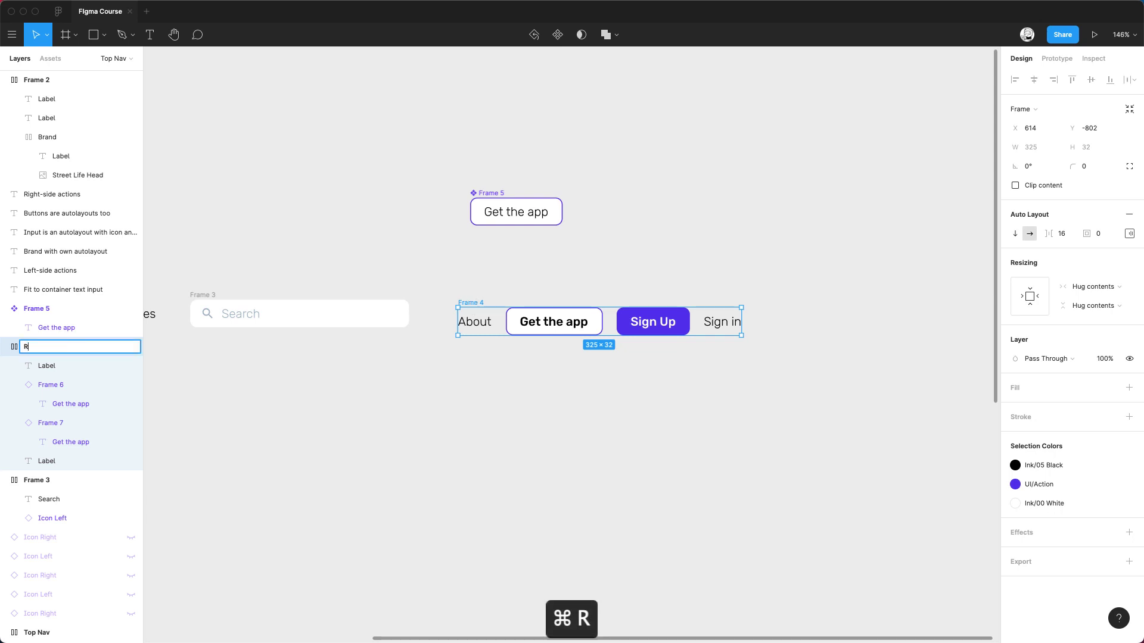
{"action": "type", "text": "ight-Action"}
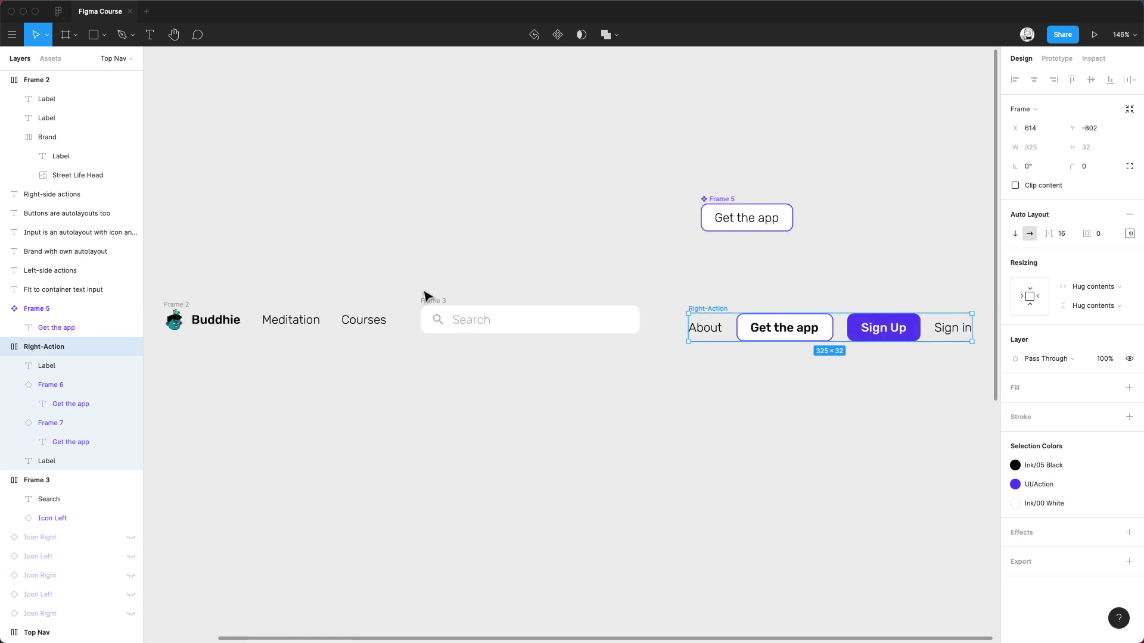
Rename the frame holding the search input as Search Field.
{"action": "left_click", "coordinate": [424, 298]}
{"action": "key", "text": "super+r"}
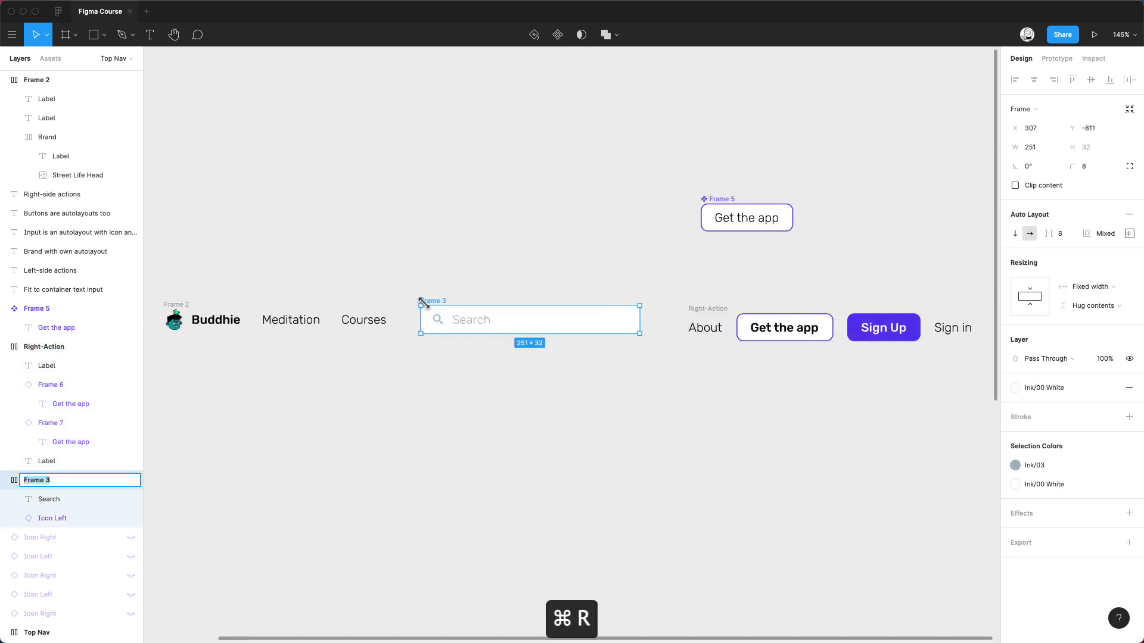
{"action": "type", "text": "Search Fi"}
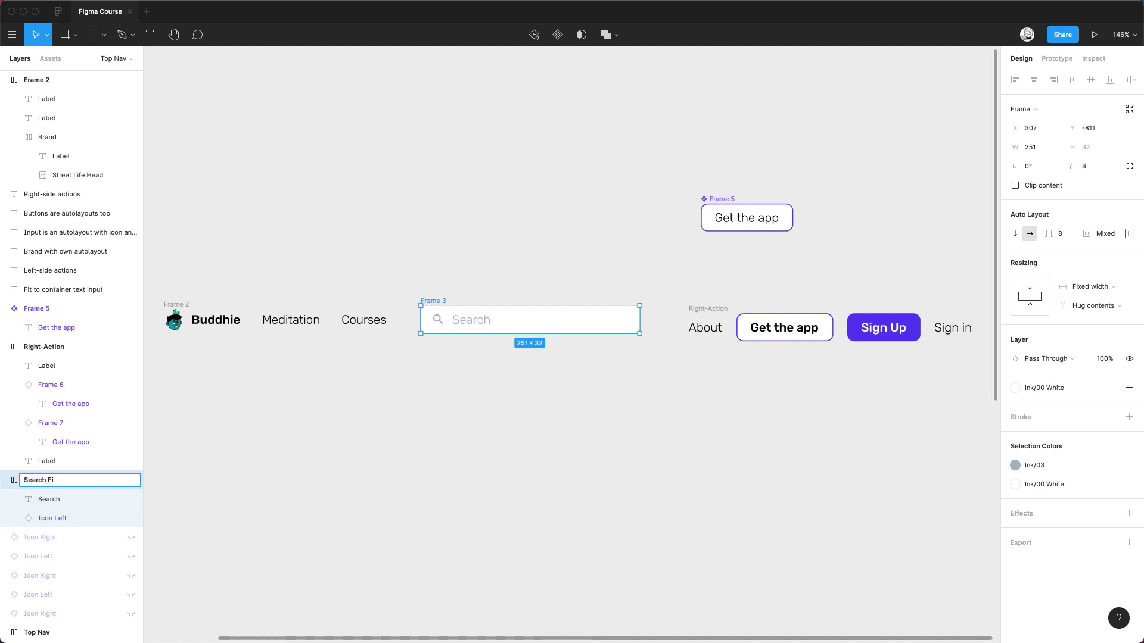
{"action": "type", "text": "eld"}
{"action": "key", "text": "Return"}
Rename the frame with the brand and left-side links as Left Actions.
{"action": "scroll", "coordinate": [391, 187], "scroll_direction": "left", "scroll_amount": 3}
{"action": "left_click", "coordinate": [251, 290]}
{"action": "key", "text": "super+r"}
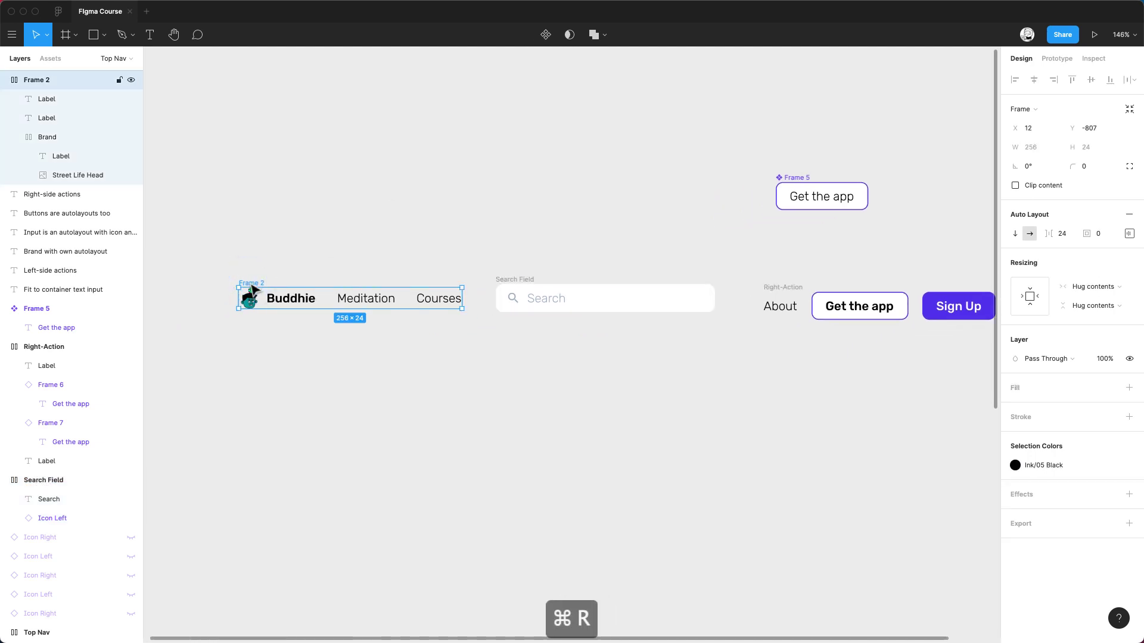
{"action": "type", "text": "Left "}
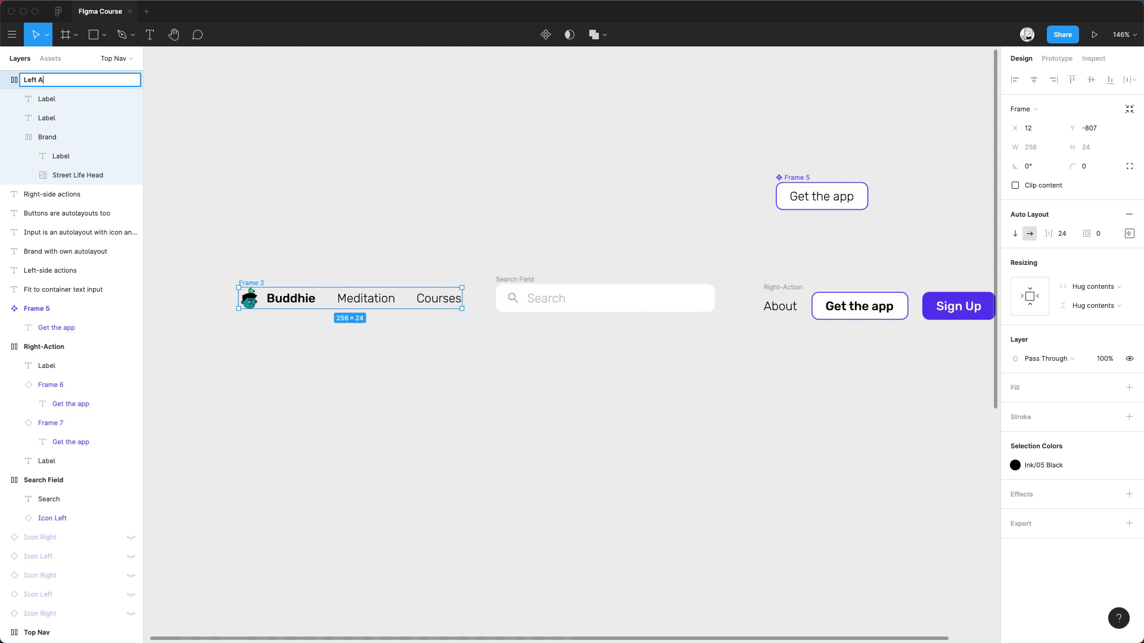
{"action": "type", "text": "Actions"}
{"action": "key", "text": "Return"}
{"action": "left_click", "coordinate": [488, 265]}
Wrap the Left Actions, Search Field and Right-Action frames together in one horizontal auto layout frame.
{"action": "scroll", "coordinate": [487, 265], "scroll_direction": "down", "scroll_amount": 3}
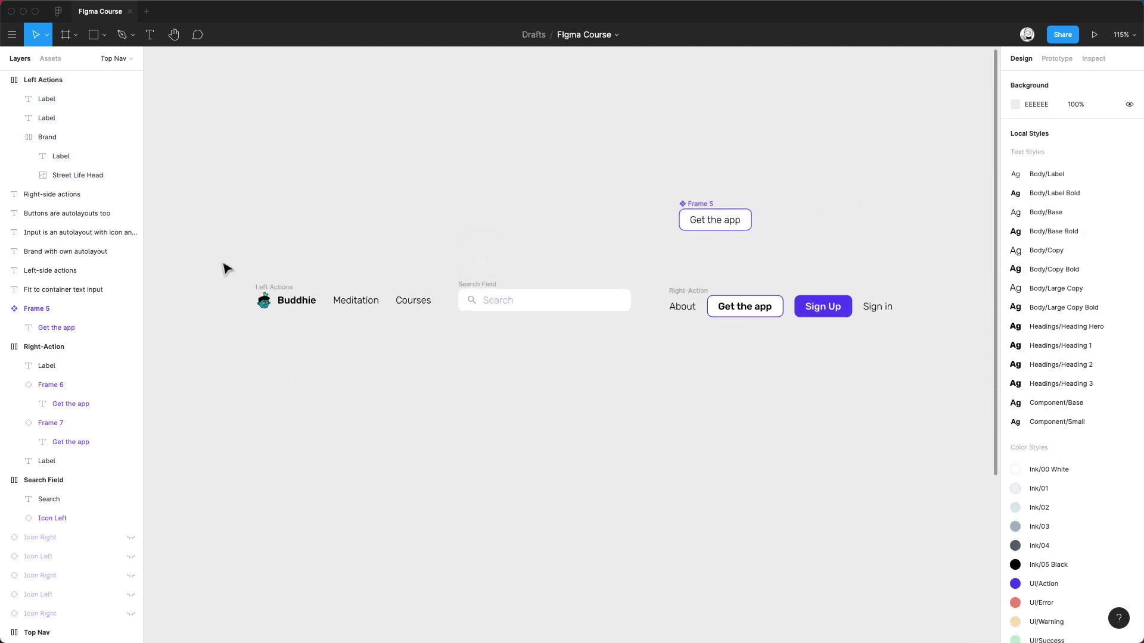
{"action": "left_click_drag", "start_coordinate": [192, 256], "coordinate": [914, 427]}
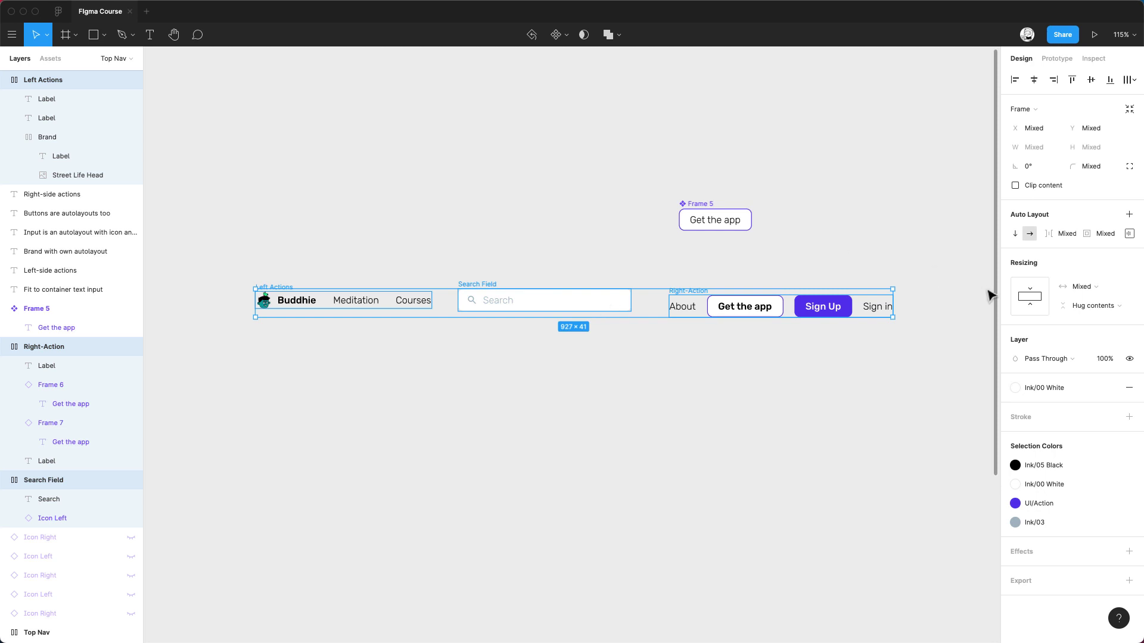
{"action": "left_click", "coordinate": [760, 250]}
{"action": "left_click", "coordinate": [682, 288]}
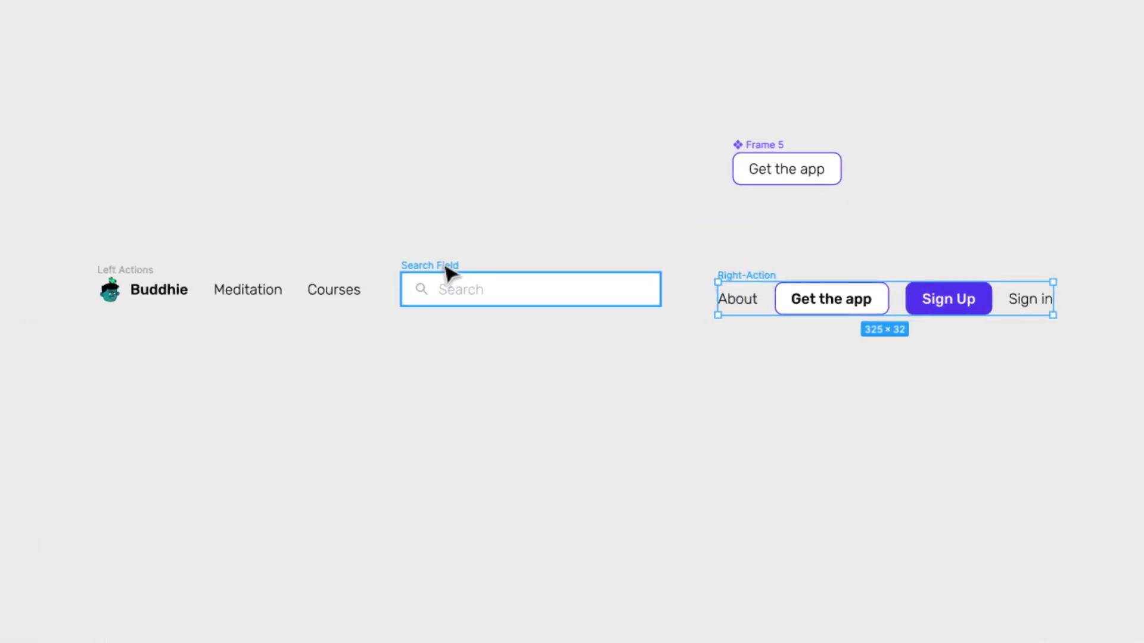
{"action": "left_click", "coordinate": [481, 282], "text": "shift"}
{"action": "left_click", "coordinate": [137, 280], "text": "shift"}
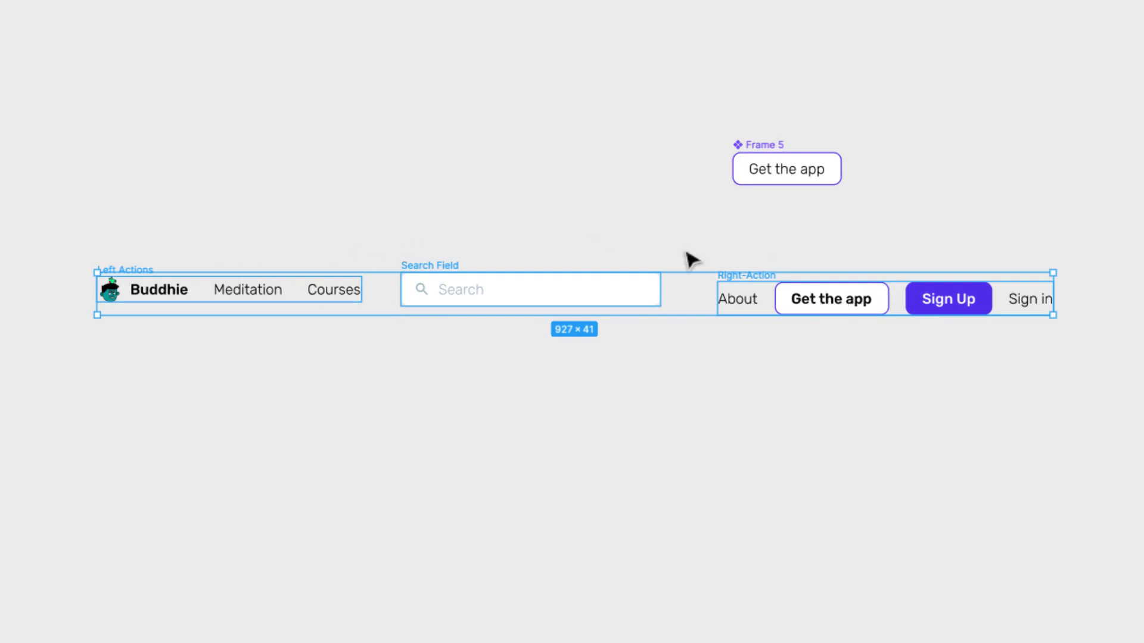
{"action": "key", "text": "shift+a"}
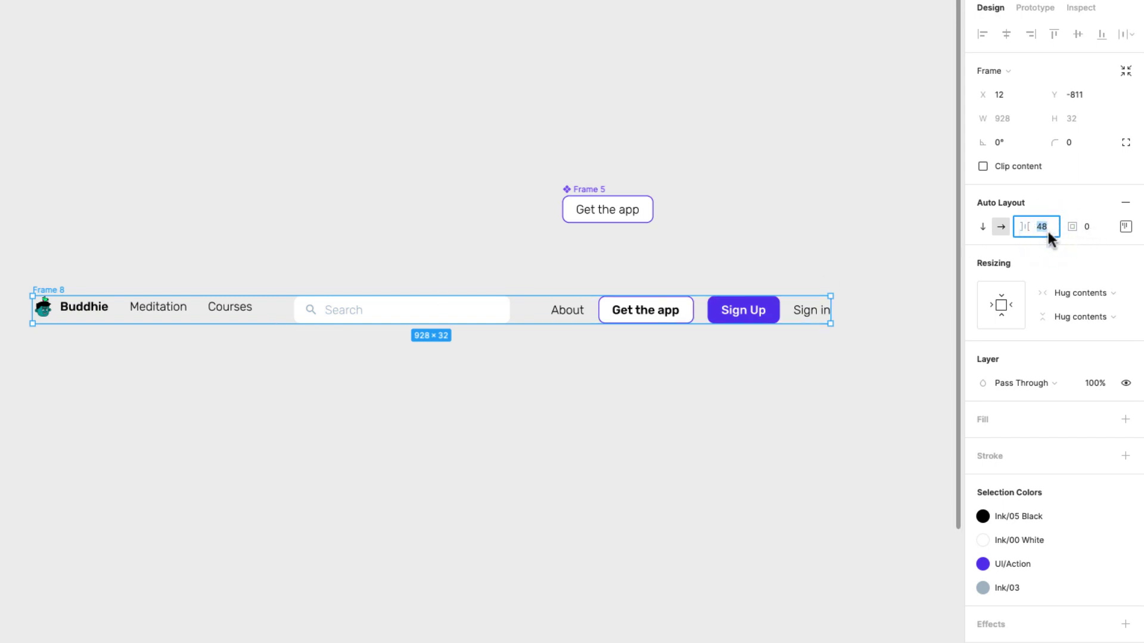
Set the new navigation frame's item spacing to 32 and align its contents left and vertically centred.
{"action": "key", "text": "Down"}
{"action": "key", "text": "Down"}
{"action": "key", "text": "Down"}
{"action": "key", "text": "Down"}
{"action": "key", "text": "Down"}
{"action": "key", "text": "Down"}
{"action": "key", "text": "Down"}
{"action": "key", "text": "Down"}
{"action": "key", "text": "Down"}
{"action": "key", "text": "Down"}
{"action": "key", "text": "Down"}
{"action": "key", "text": "Down"}
{"action": "key", "text": "Down"}
{"action": "key", "text": "Down"}
{"action": "key", "text": "Down"}
{"action": "key", "text": "Down"}
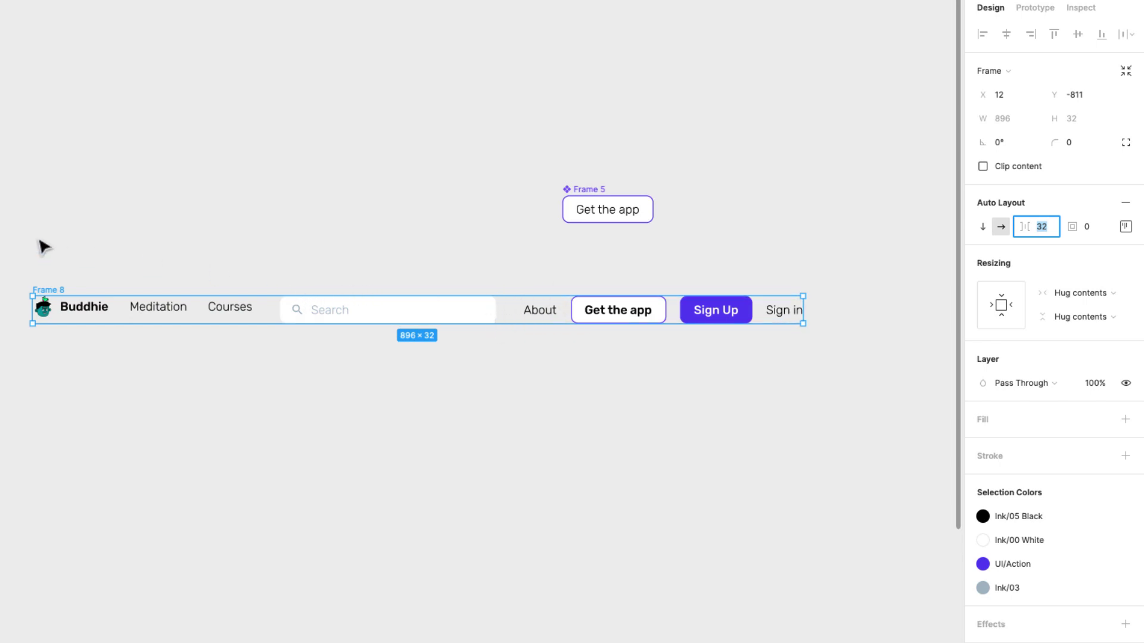
{"action": "left_click", "coordinate": [1125, 226]}
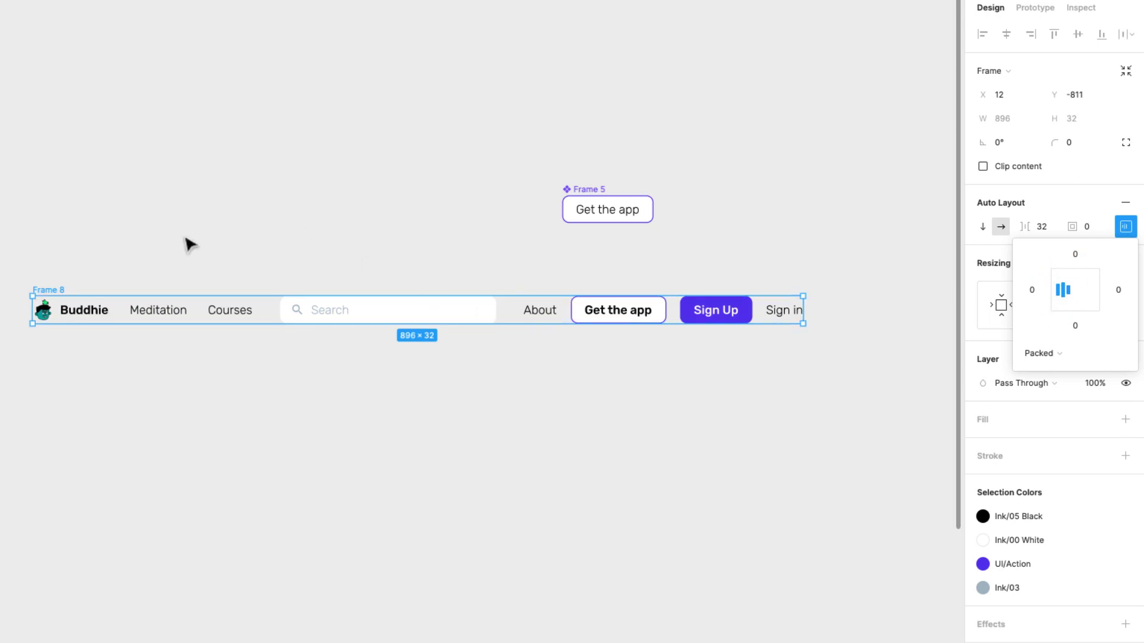
{"action": "left_click", "coordinate": [109, 272]}
Widen the outer navigation frame to about 1097 and select the Right-Action frame inside it.
{"action": "left_click", "coordinate": [51, 289]}
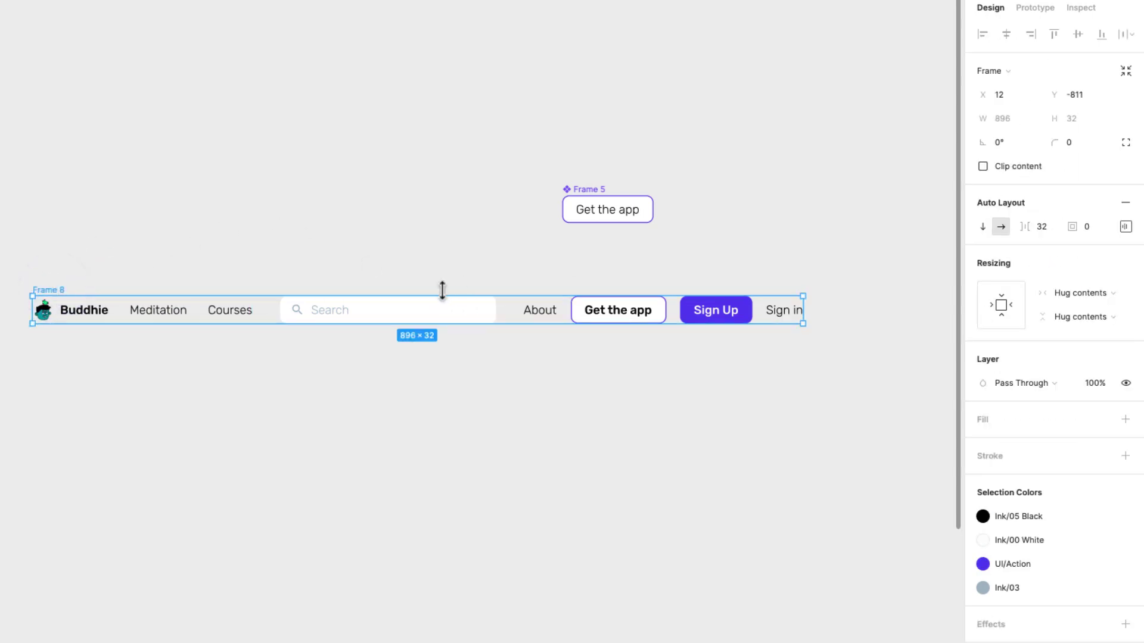
{"action": "scroll", "coordinate": [442, 289], "scroll_direction": "down", "scroll_amount": 2}
{"action": "left_click_drag", "start_coordinate": [753, 311], "coordinate": [910, 353]}
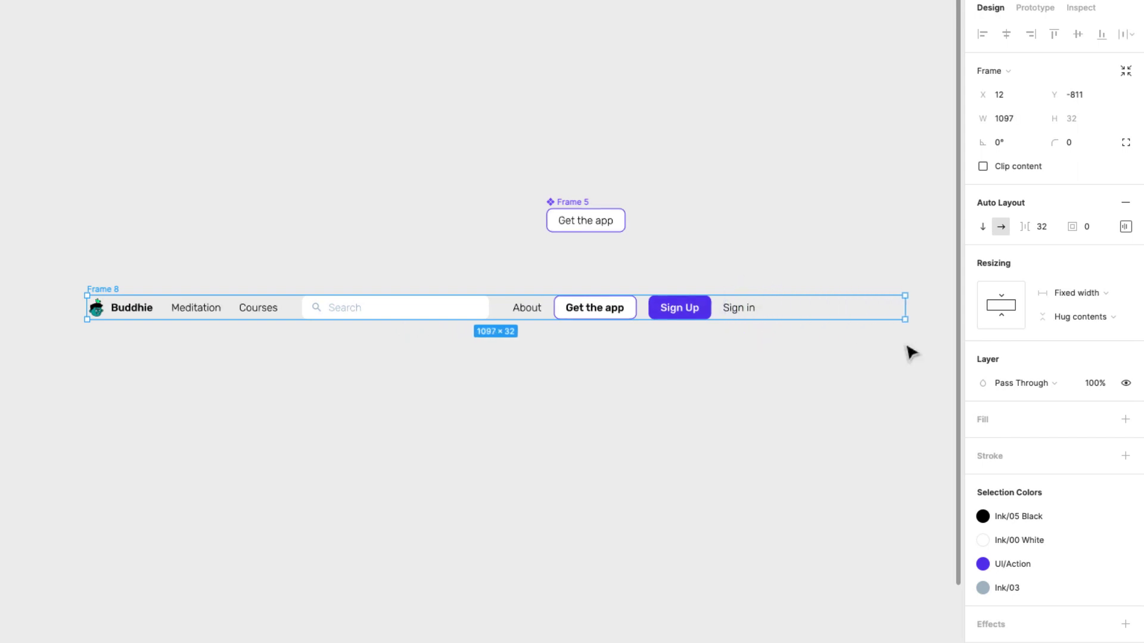
{"action": "left_click", "coordinate": [689, 317]}
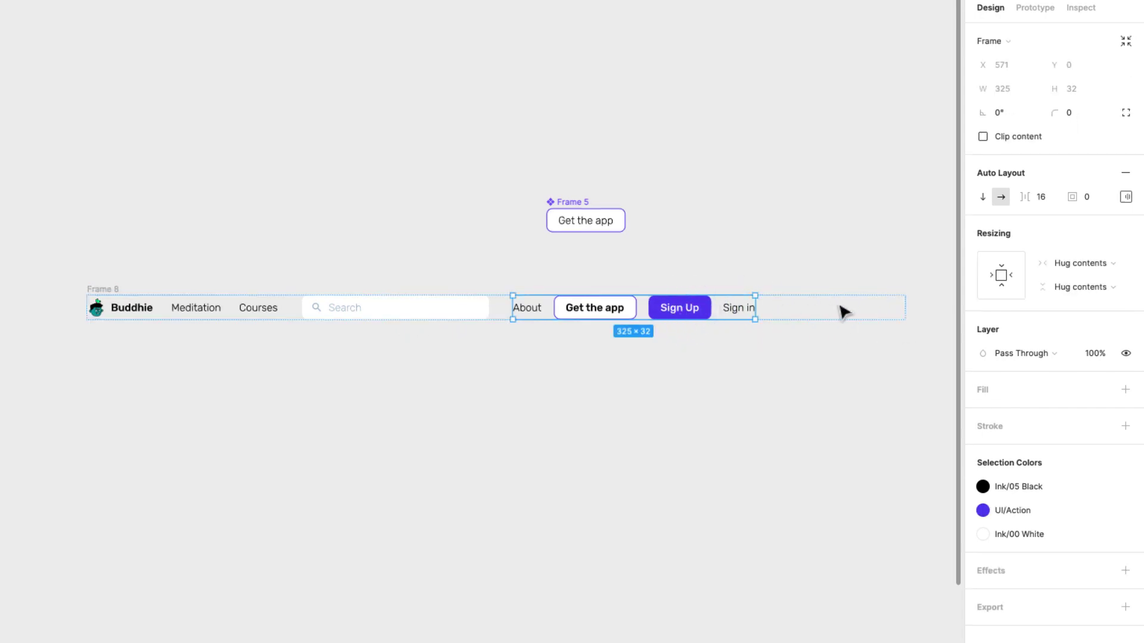
Widen the outer navigation frame towards its brand side to about 1151.
{"action": "left_click", "coordinate": [251, 226]}
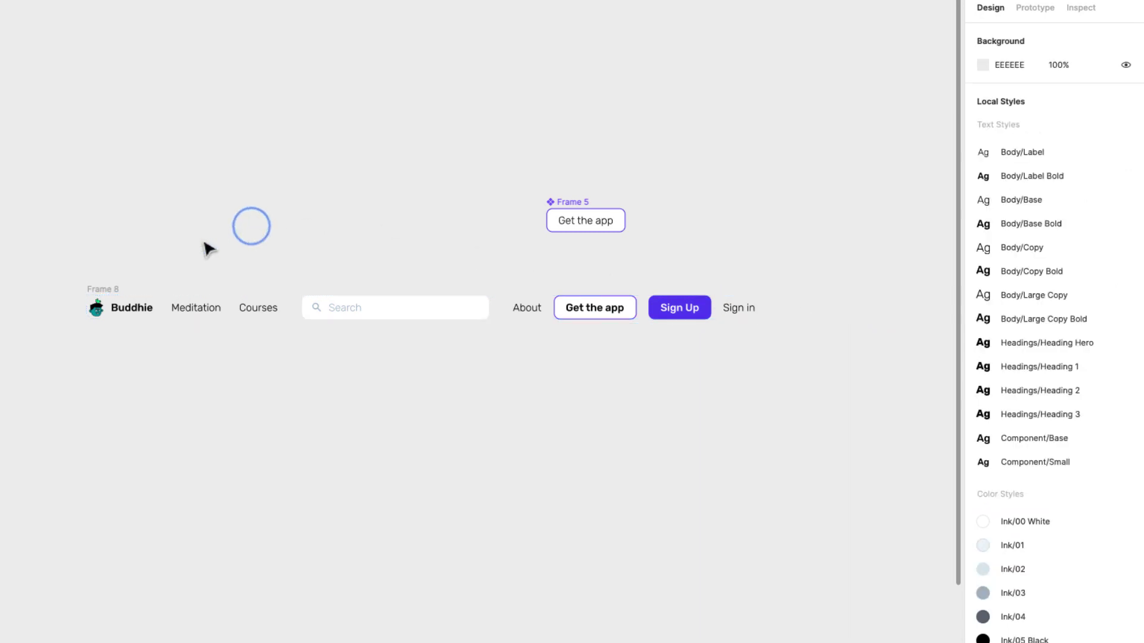
{"action": "left_click", "coordinate": [111, 288]}
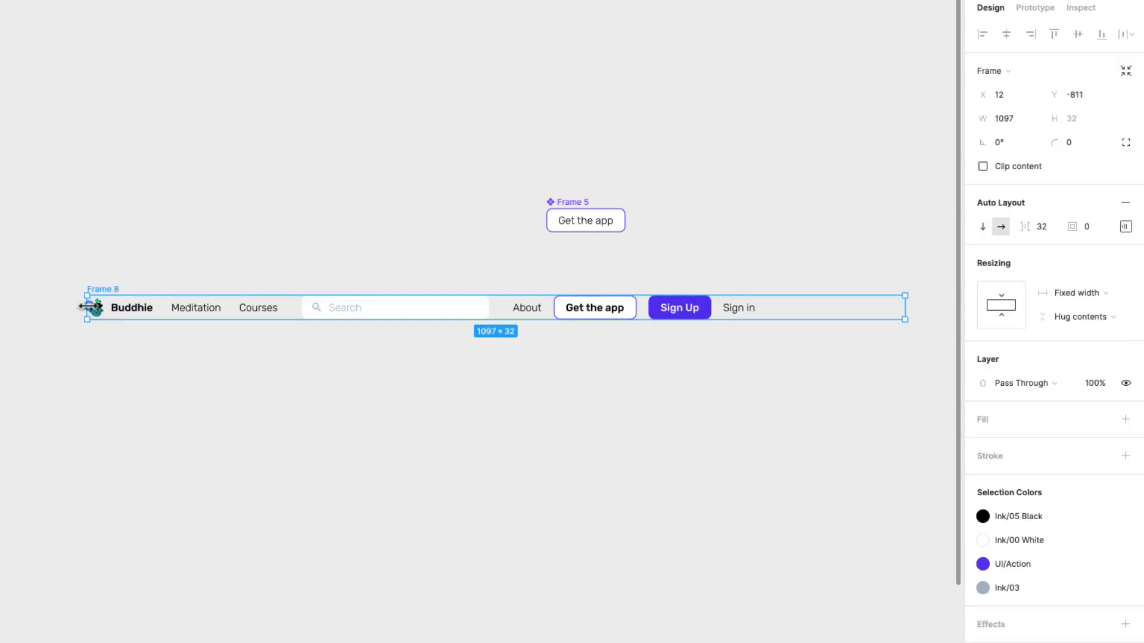
{"action": "left_click_drag", "start_coordinate": [89, 314], "coordinate": [47, 307]}
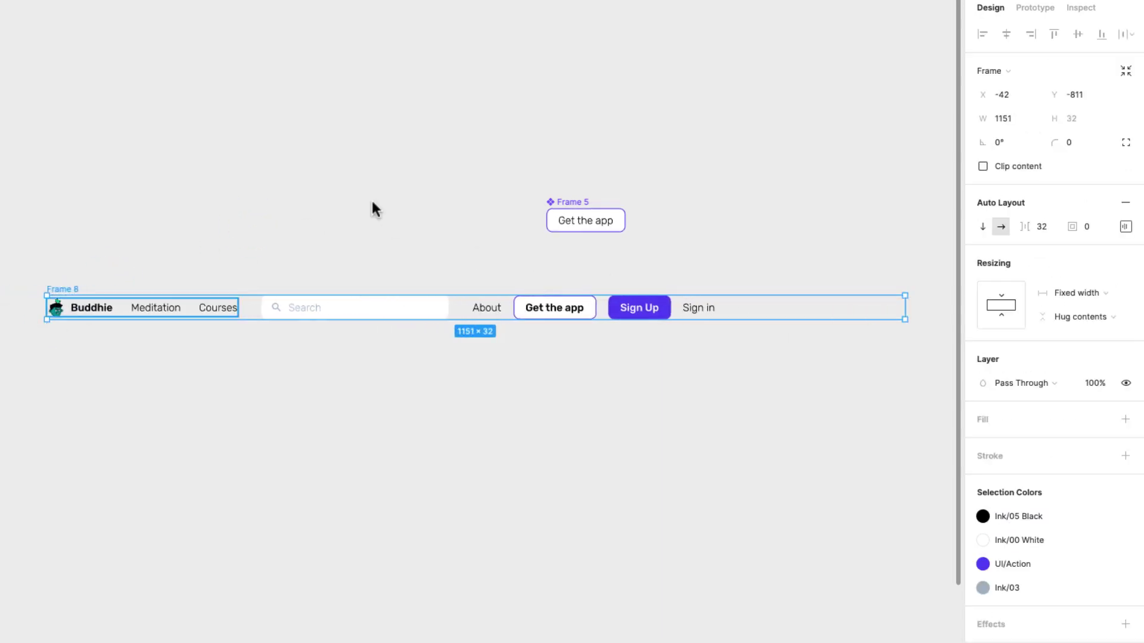
{"action": "left_click", "coordinate": [1125, 227]}
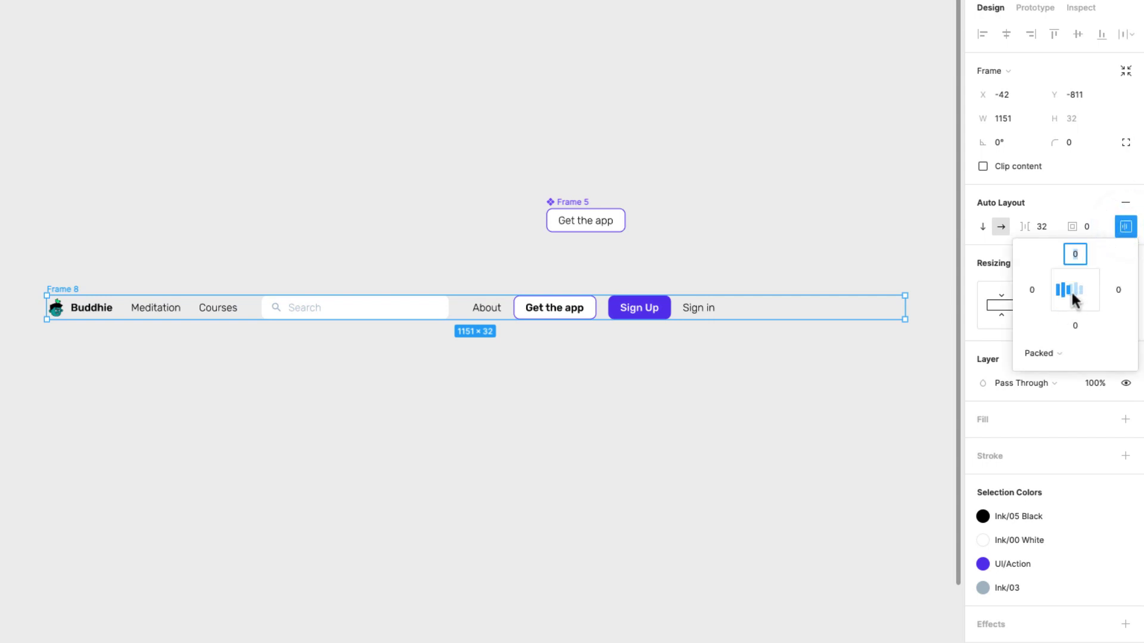
{"action": "left_click", "coordinate": [548, 266]}
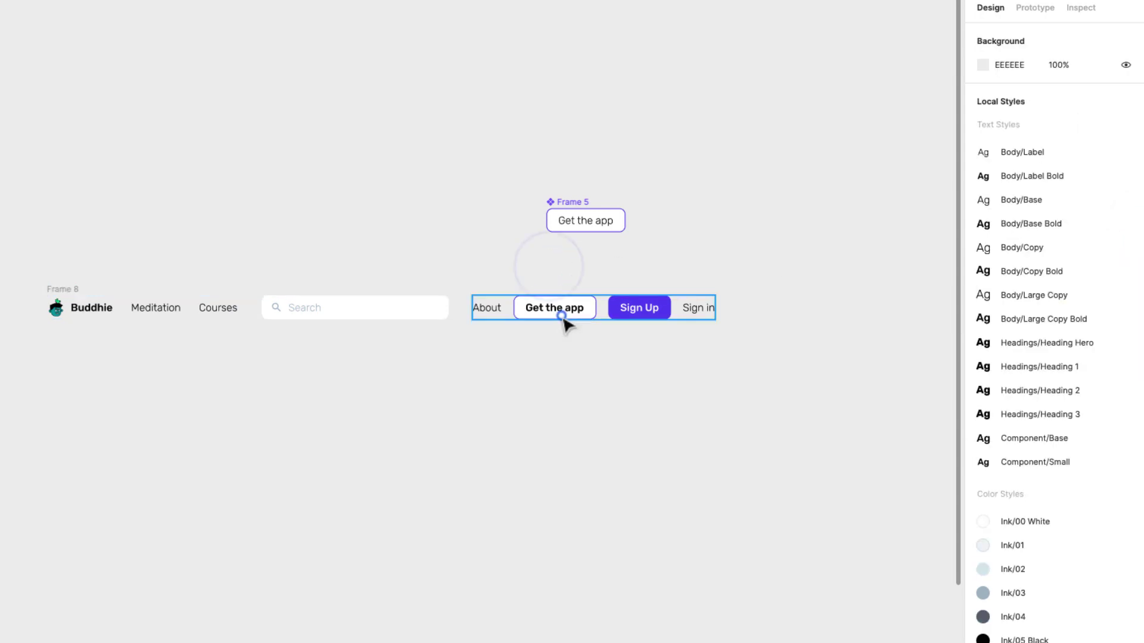
{"action": "left_click", "coordinate": [562, 317]}
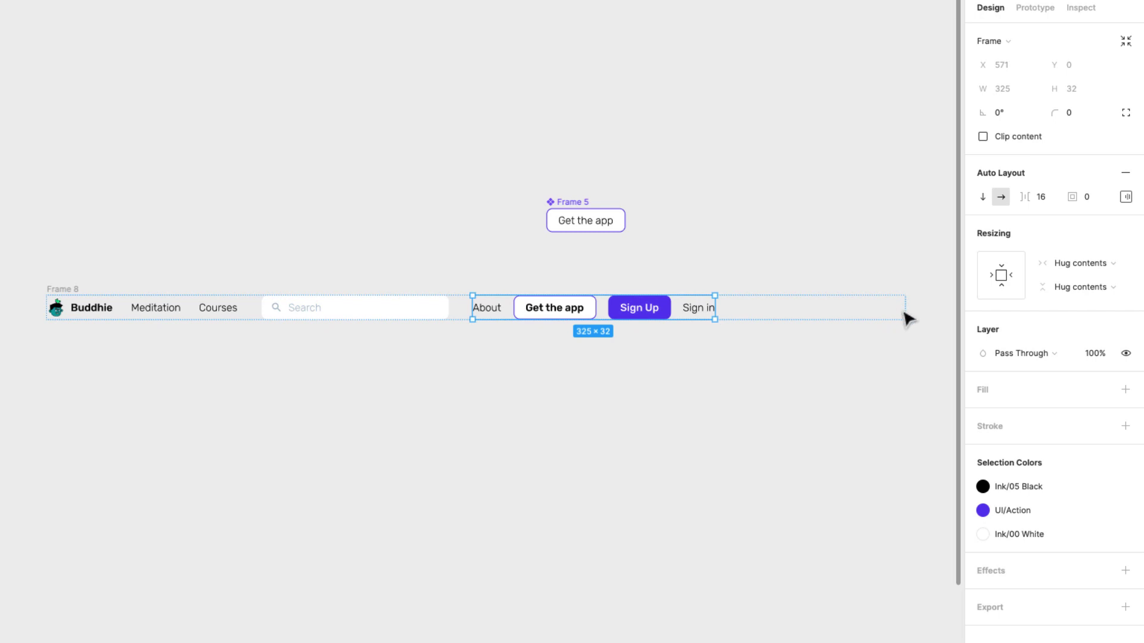
{"action": "left_click", "coordinate": [779, 384]}
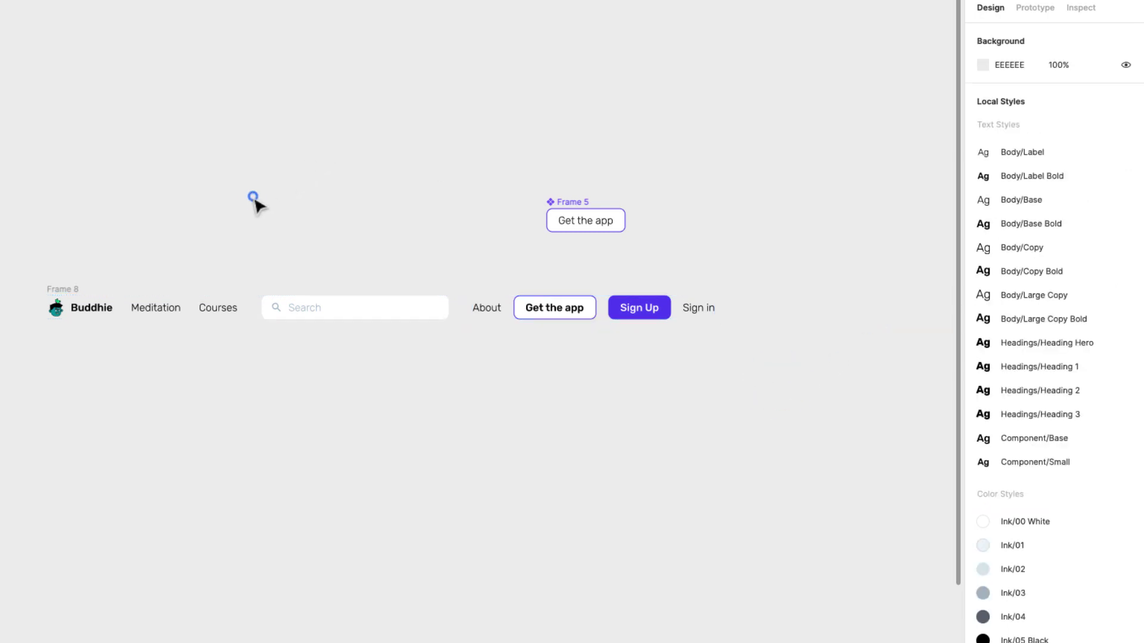
Set the search field's horizontal resizing to Fill container within the navigation frame.
{"action": "left_click", "coordinate": [327, 319]}
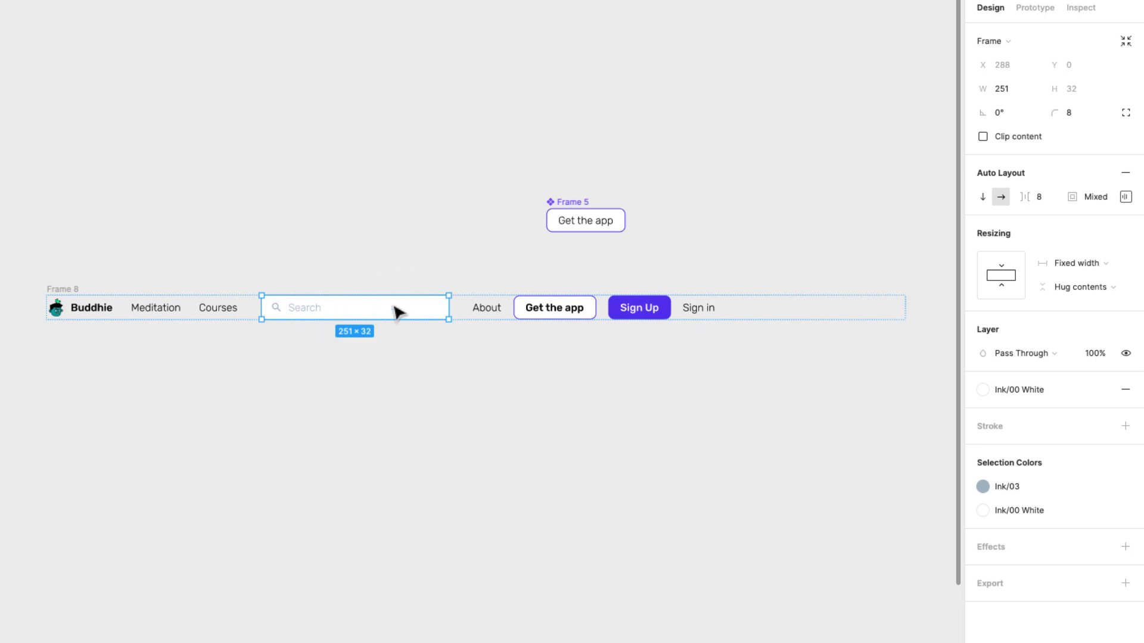
{"action": "scroll", "coordinate": [384, 319], "scroll_direction": "up", "scroll_amount": 3}
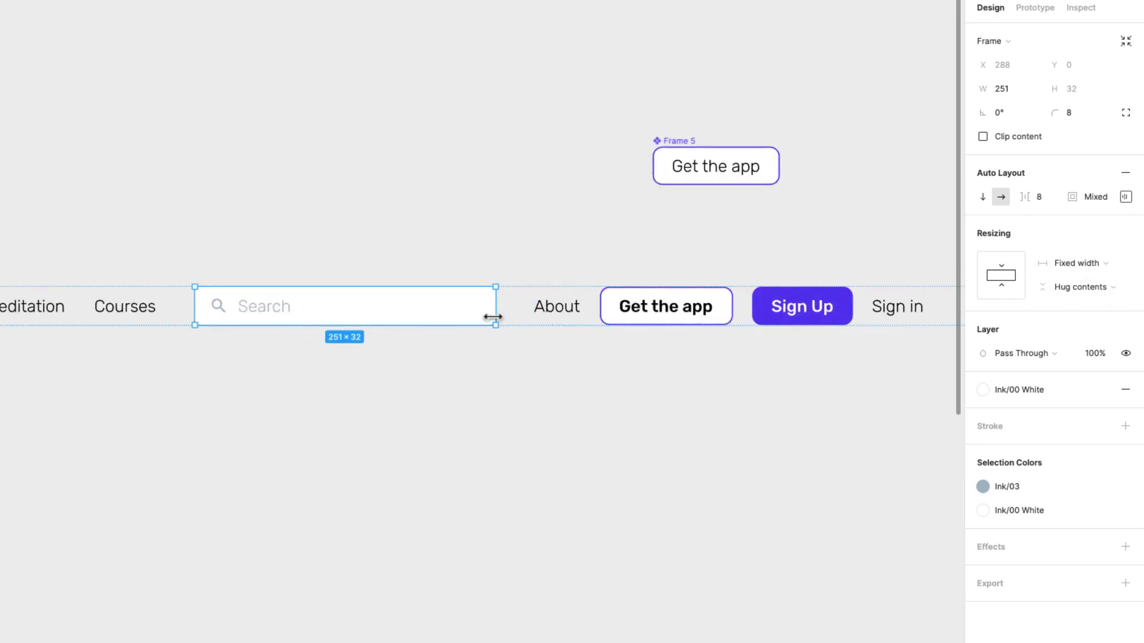
{"action": "scroll", "coordinate": [493, 253], "scroll_direction": "down", "scroll_amount": 2}
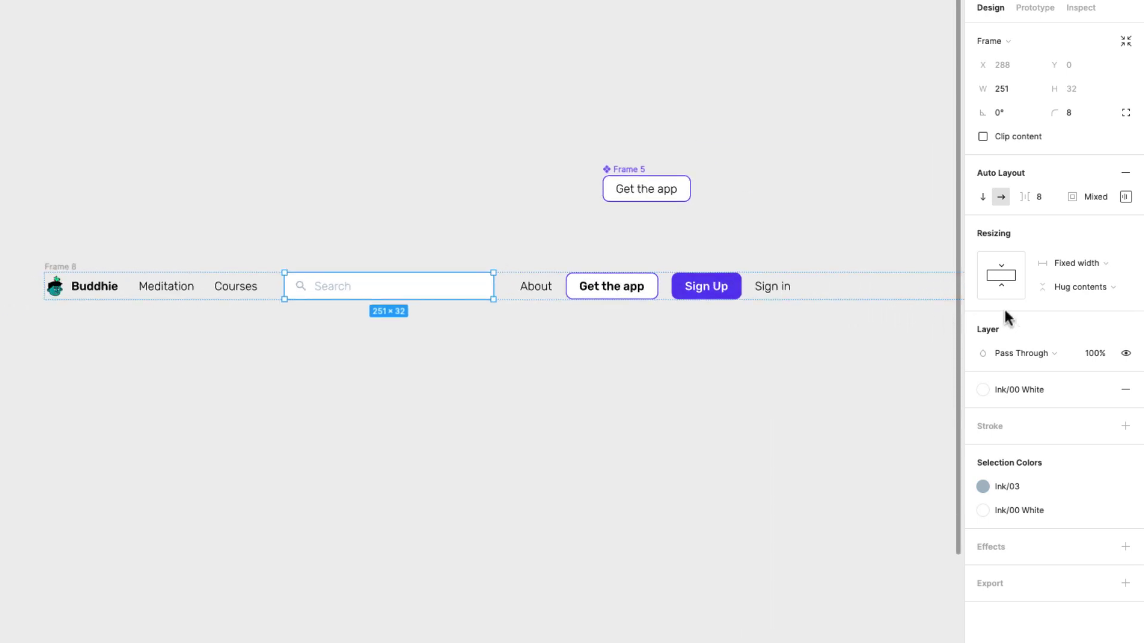
{"action": "left_click", "coordinate": [1087, 266]}
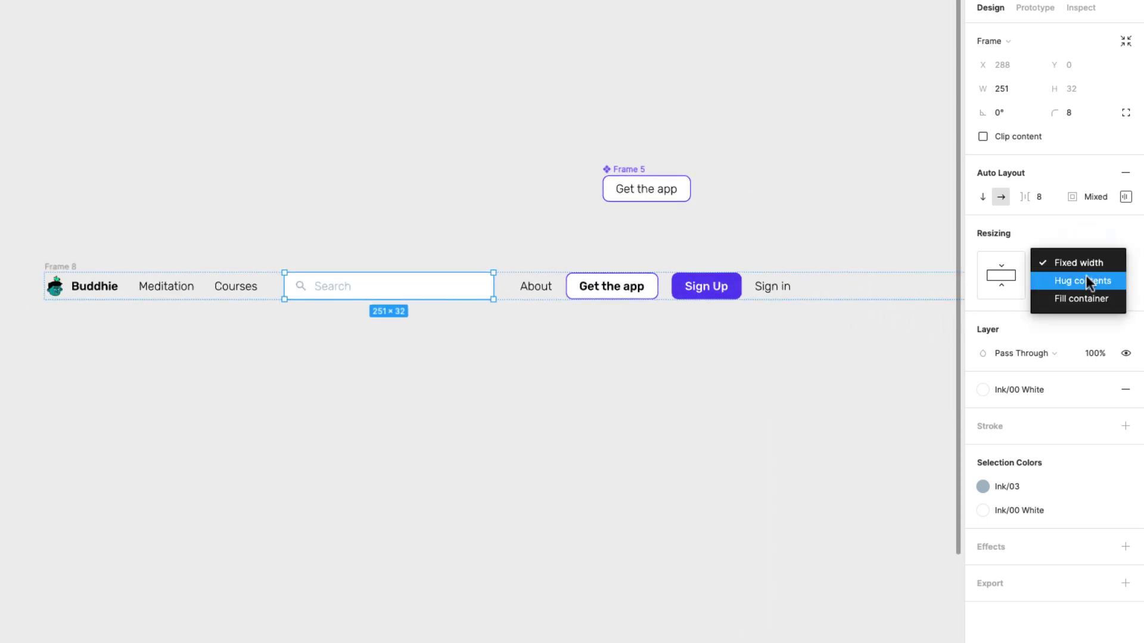
{"action": "left_click", "coordinate": [1090, 298]}
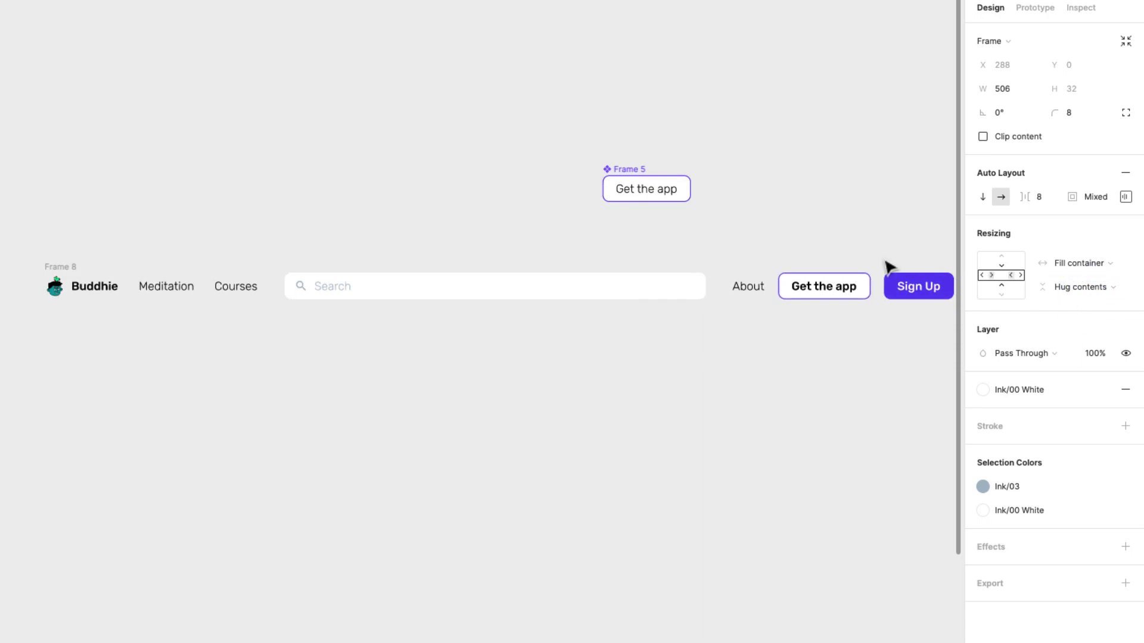
{"action": "scroll", "coordinate": [671, 302], "scroll_direction": "down", "scroll_amount": 2}
{"action": "scroll", "coordinate": [740, 292], "scroll_direction": "up", "scroll_amount": 2}
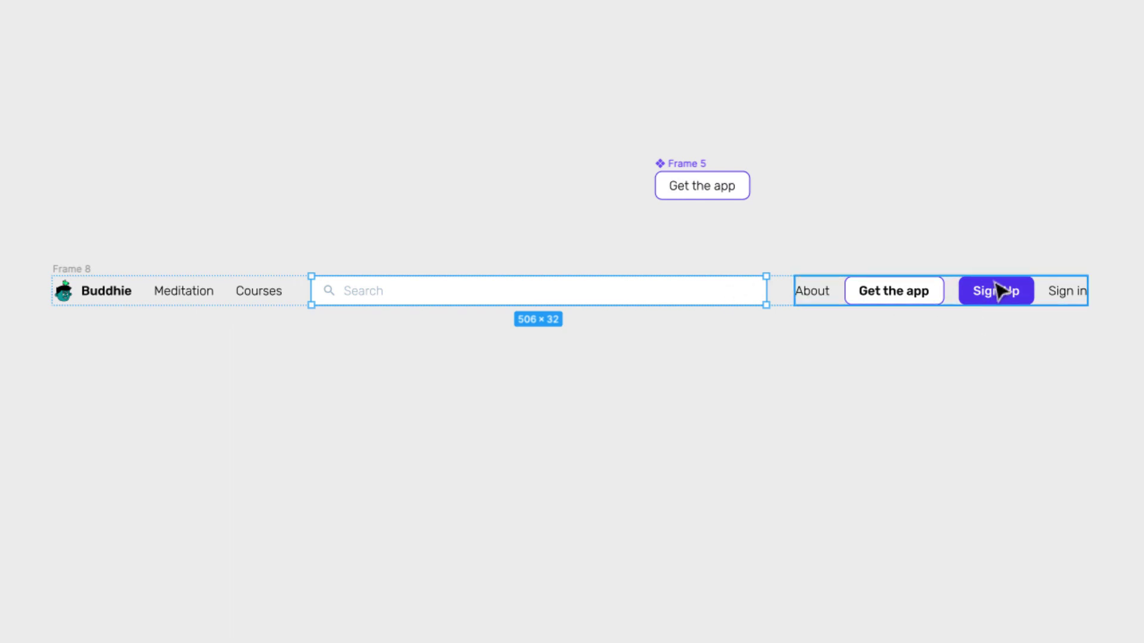
Narrow the outer navigation frame to about 1057 to test how the search field stretches.
{"action": "left_click", "coordinate": [801, 221]}
{"action": "left_click", "coordinate": [68, 269]}
{"action": "mouse_move", "coordinate": [1093, 290]}
{"action": "left_mouse_down"}
{"action": "mouse_move", "coordinate": [822, 291]}
{"action": "mouse_move", "coordinate": [1044, 317]}
{"action": "mouse_move", "coordinate": [1080, 306]}
{"action": "mouse_move", "coordinate": [834, 315]}
{"action": "mouse_move", "coordinate": [973, 335]}
{"action": "mouse_move", "coordinate": [855, 342]}
{"action": "mouse_move", "coordinate": [832, 309]}
{"action": "mouse_move", "coordinate": [985, 296]}
{"action": "mouse_move", "coordinate": [776, 322]}
{"action": "mouse_move", "coordinate": [1044, 317]}
{"action": "mouse_move", "coordinate": [818, 282]}
{"action": "mouse_move", "coordinate": [1085, 295]}
{"action": "left_mouse_up"}
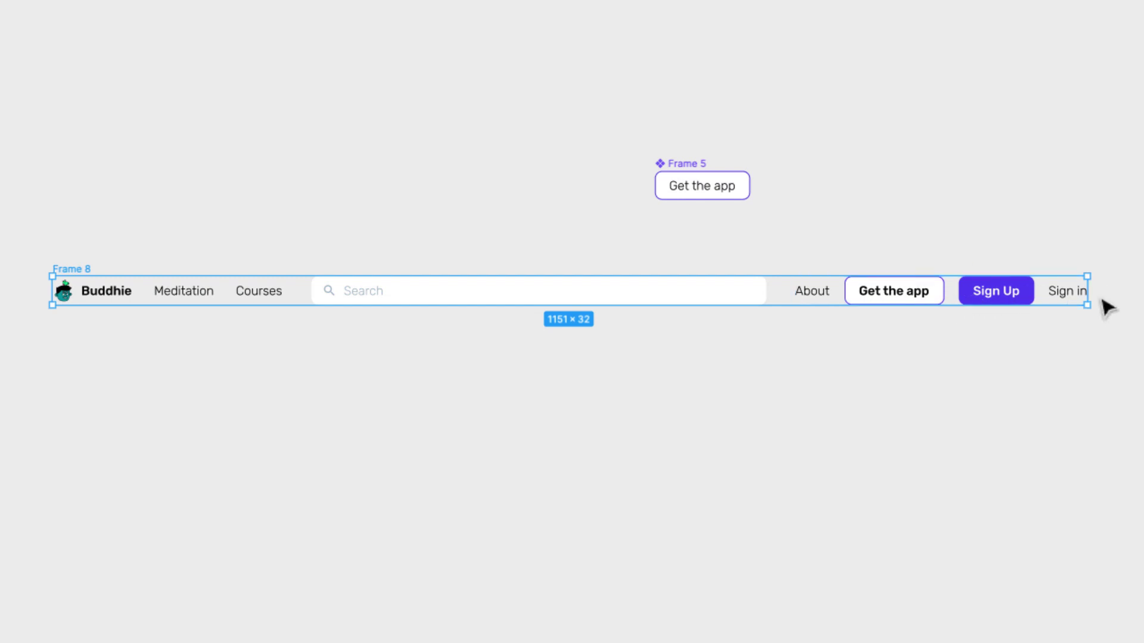
{"action": "left_click_drag", "start_coordinate": [1091, 291], "coordinate": [1003, 291]}
{"action": "left_click", "coordinate": [700, 409]}
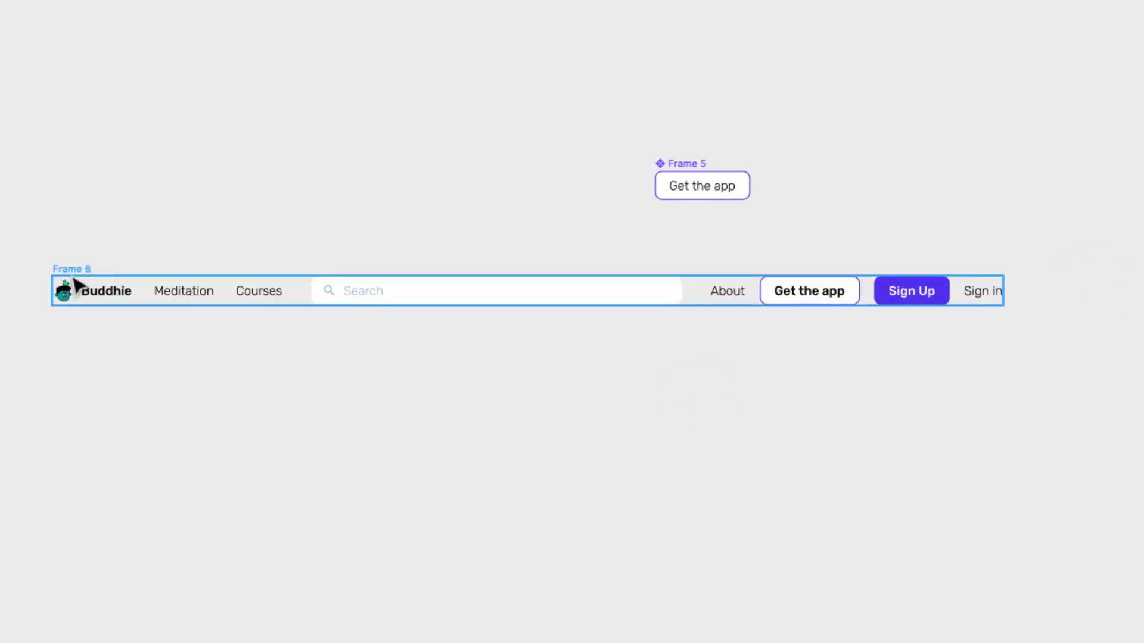
Duplicate the navigation frame just below the original and delete the search field from the copy.
{"action": "left_click_drag", "start_coordinate": [73, 275], "coordinate": [73, 364]}
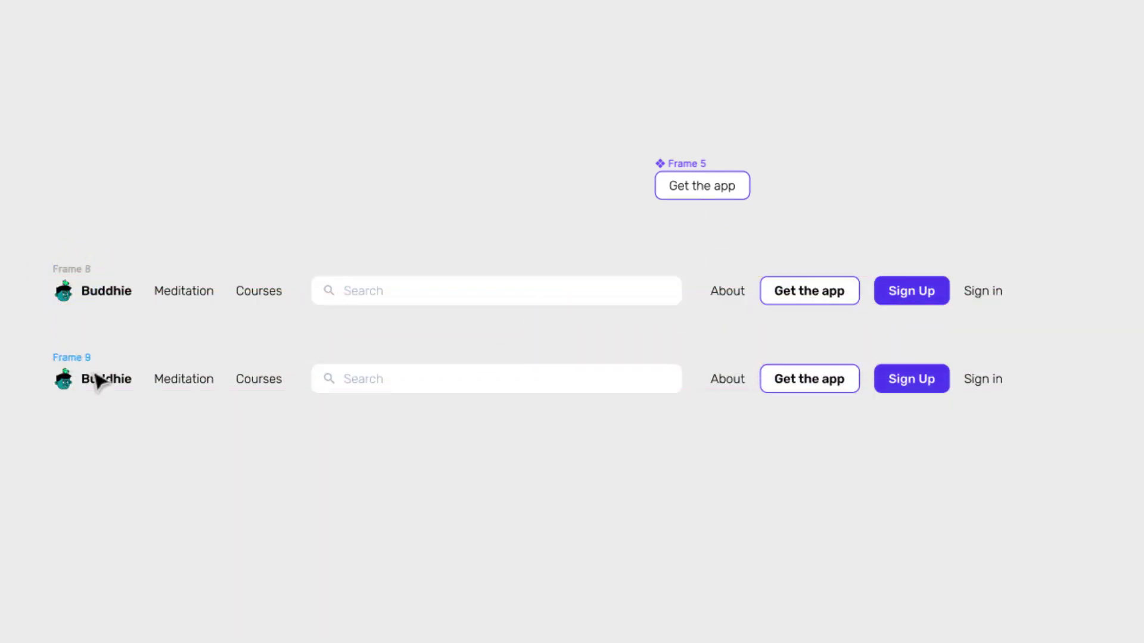
{"action": "left_click", "coordinate": [405, 505]}
{"action": "left_click", "coordinate": [388, 390]}
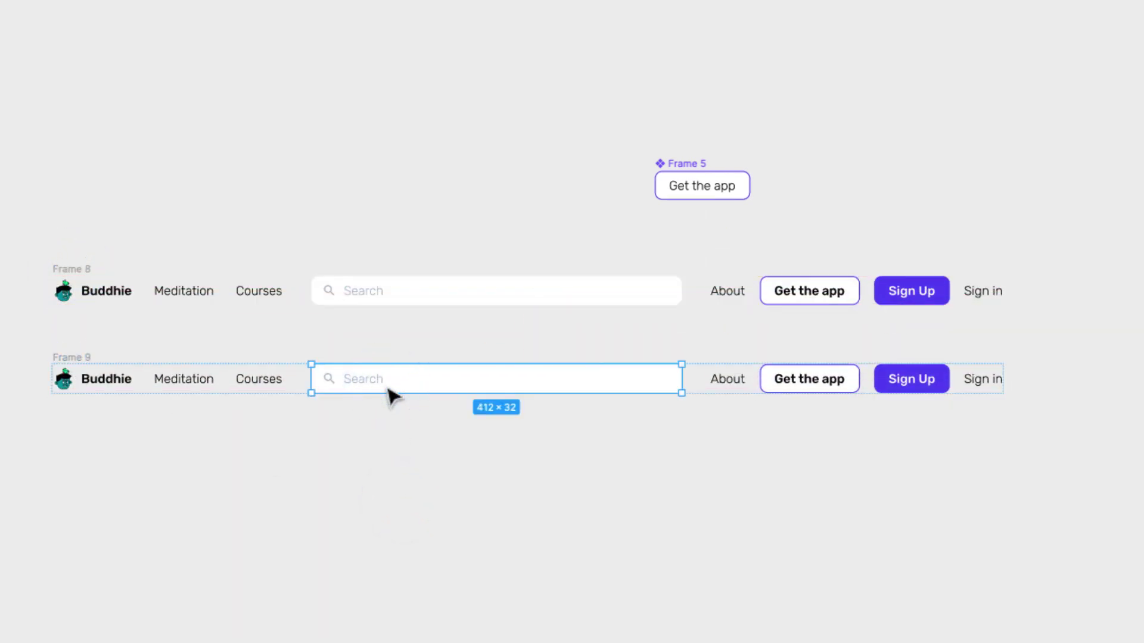
{"action": "key", "text": "Delete"}
{"action": "left_click", "coordinate": [302, 551]}
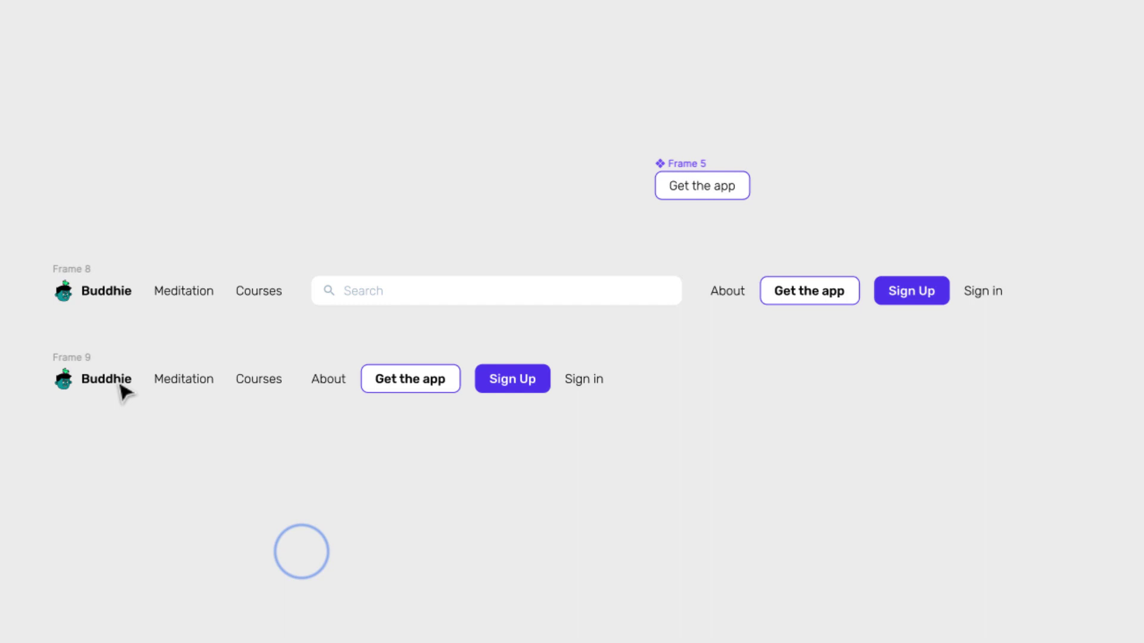
Change the spacing mode of the copy without a search field from Packed to Space Between.
{"action": "left_click", "coordinate": [67, 357]}
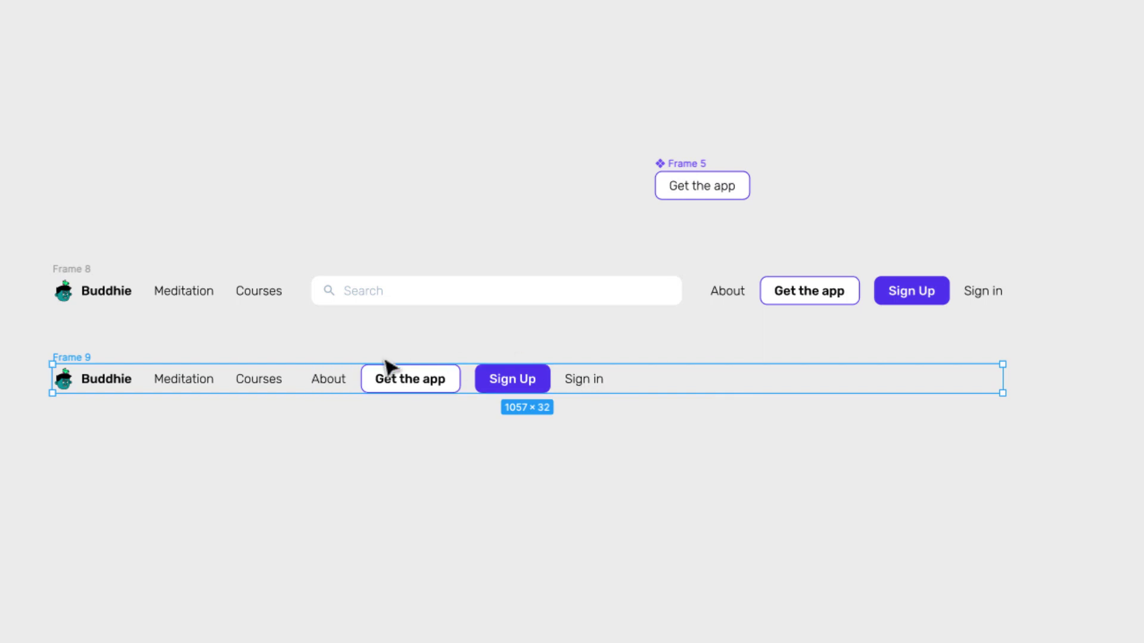
{"action": "left_click", "coordinate": [276, 334]}
{"action": "left_click", "coordinate": [72, 352]}
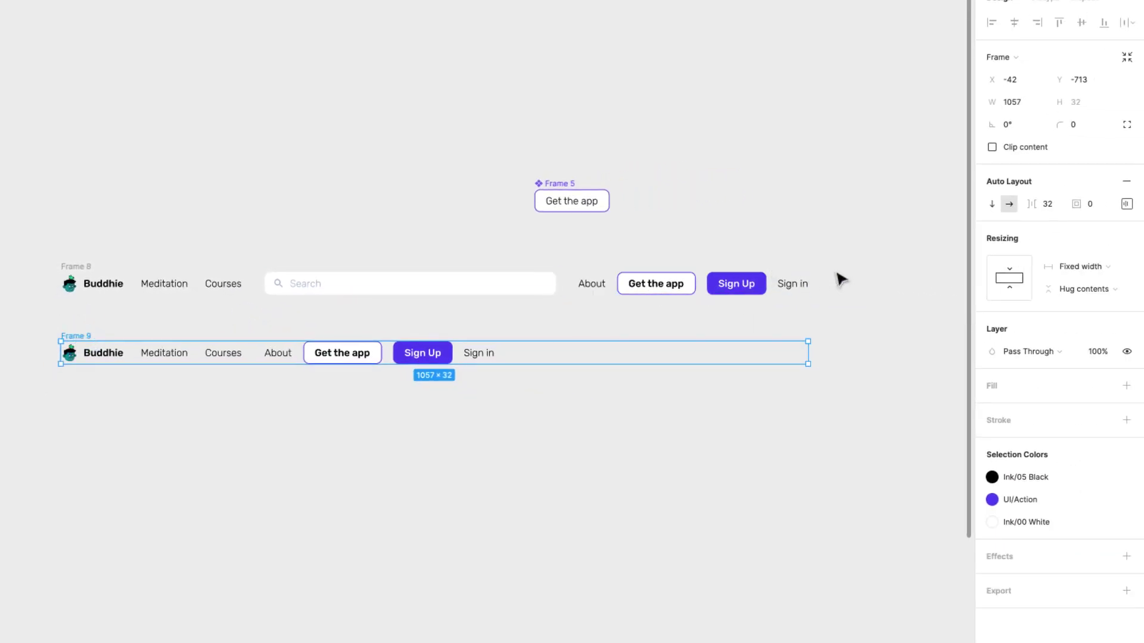
{"action": "left_click", "coordinate": [1125, 203]}
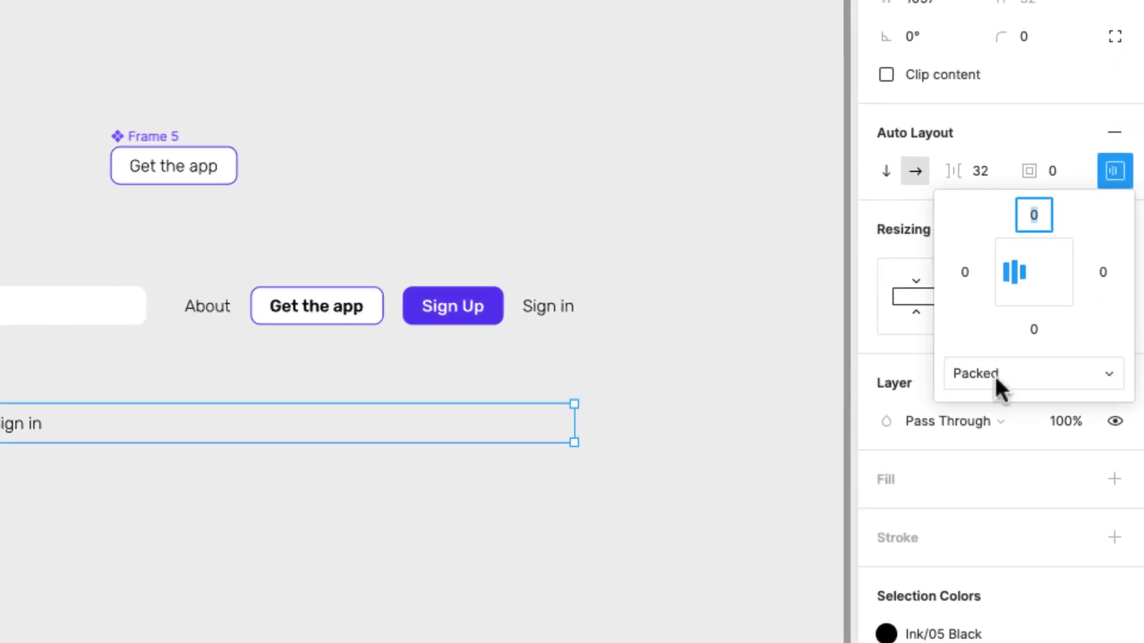
{"action": "left_click", "coordinate": [1003, 374]}
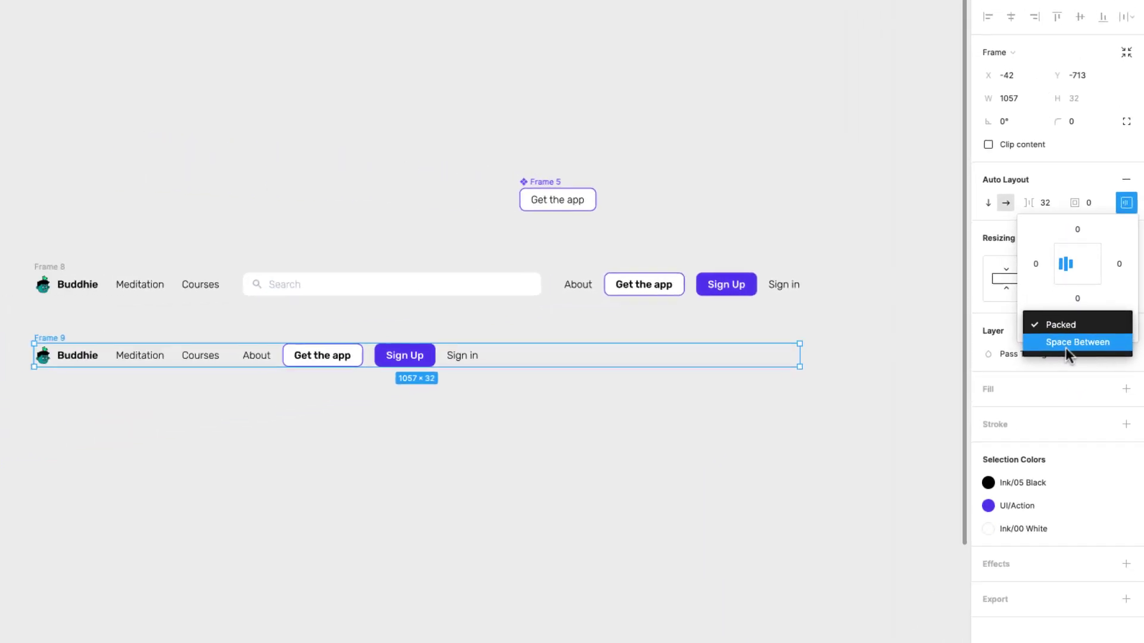
{"action": "left_click", "coordinate": [1066, 342]}
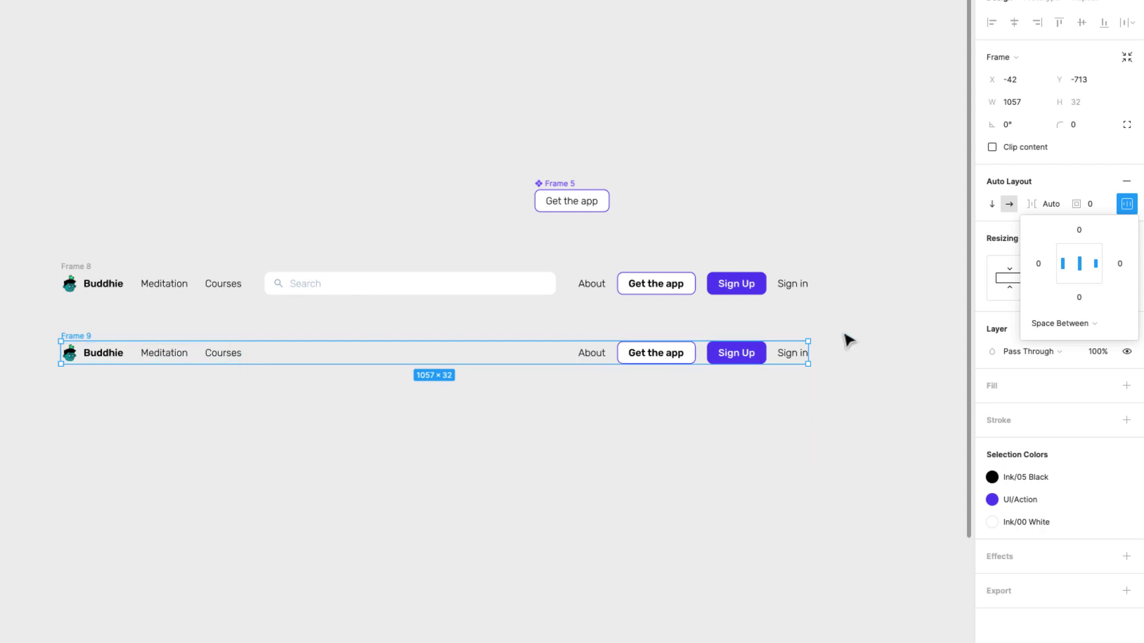
Narrow the copied navigation frame to about 956 and compare it with the original's search field.
{"action": "left_click", "coordinate": [864, 332]}
{"action": "left_click", "coordinate": [77, 334]}
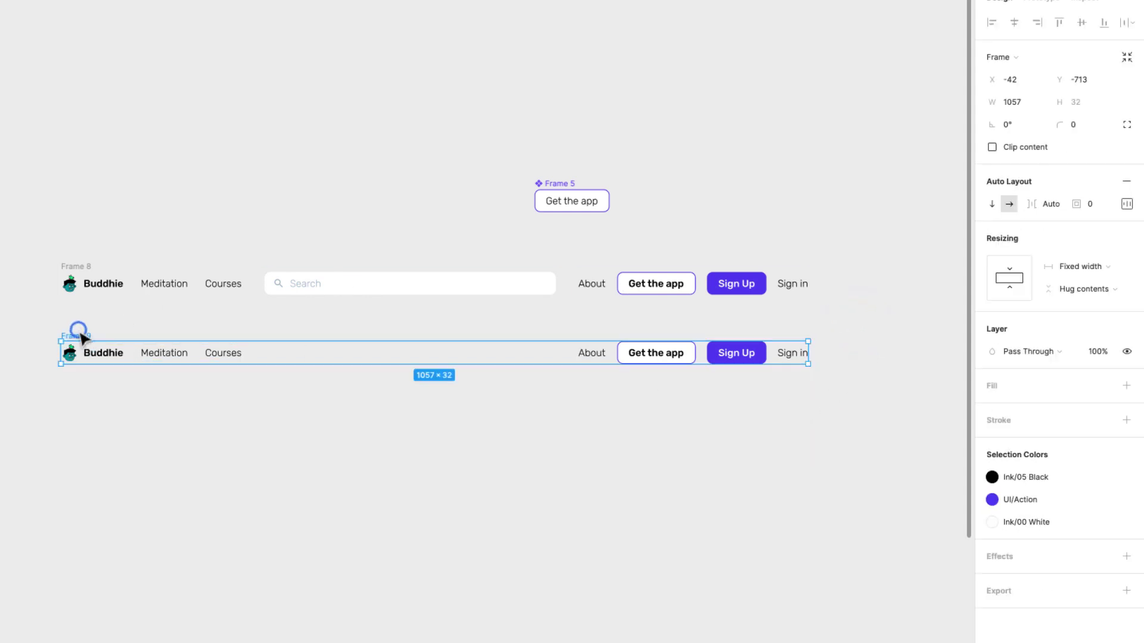
{"action": "left_click_drag", "start_coordinate": [806, 349], "coordinate": [736, 374]}
{"action": "left_click", "coordinate": [487, 273]}
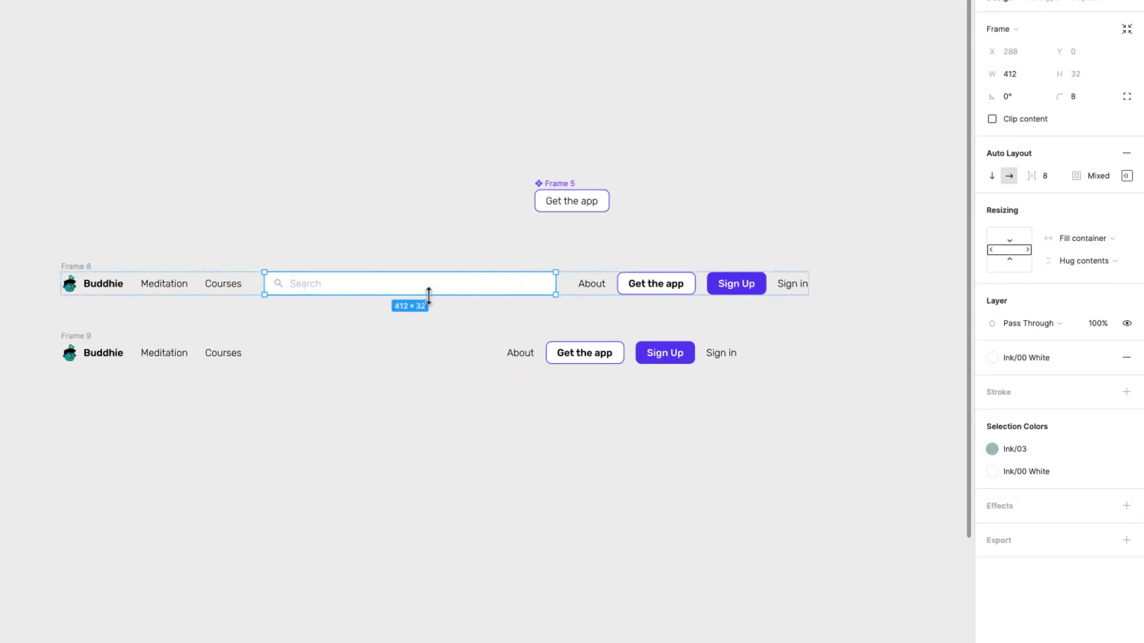
{"action": "left_click", "coordinate": [595, 358]}
Replace the copied navigation frame's automatic item spacing with a fixed spacing of 32.
{"action": "left_click", "coordinate": [80, 336]}
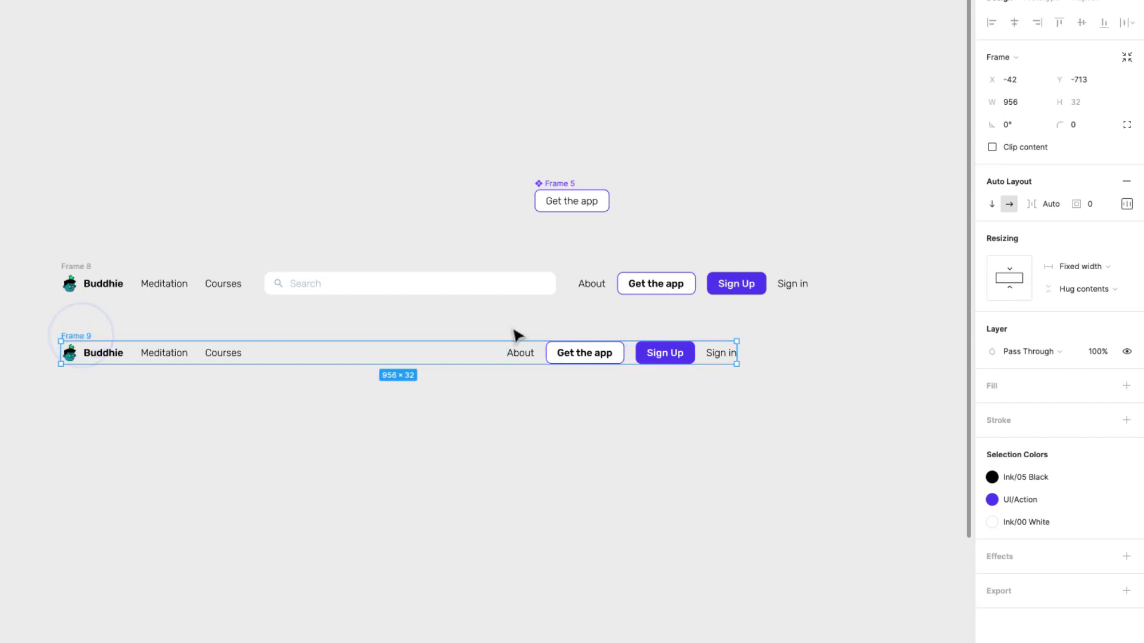
{"action": "left_click", "coordinate": [1126, 203]}
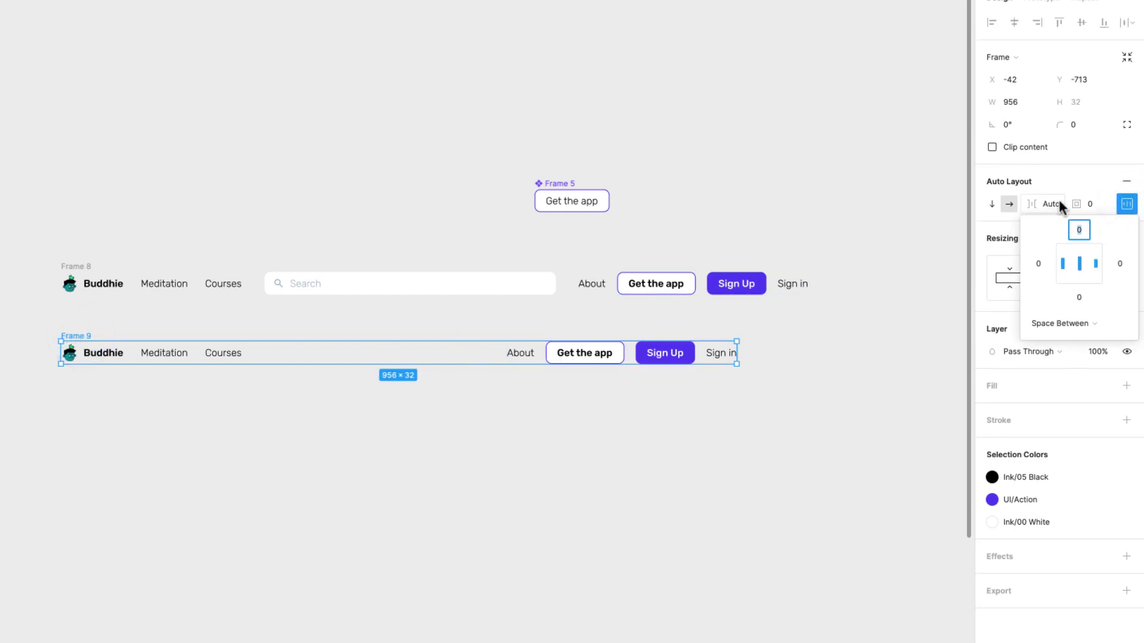
{"action": "left_click", "coordinate": [1067, 179]}
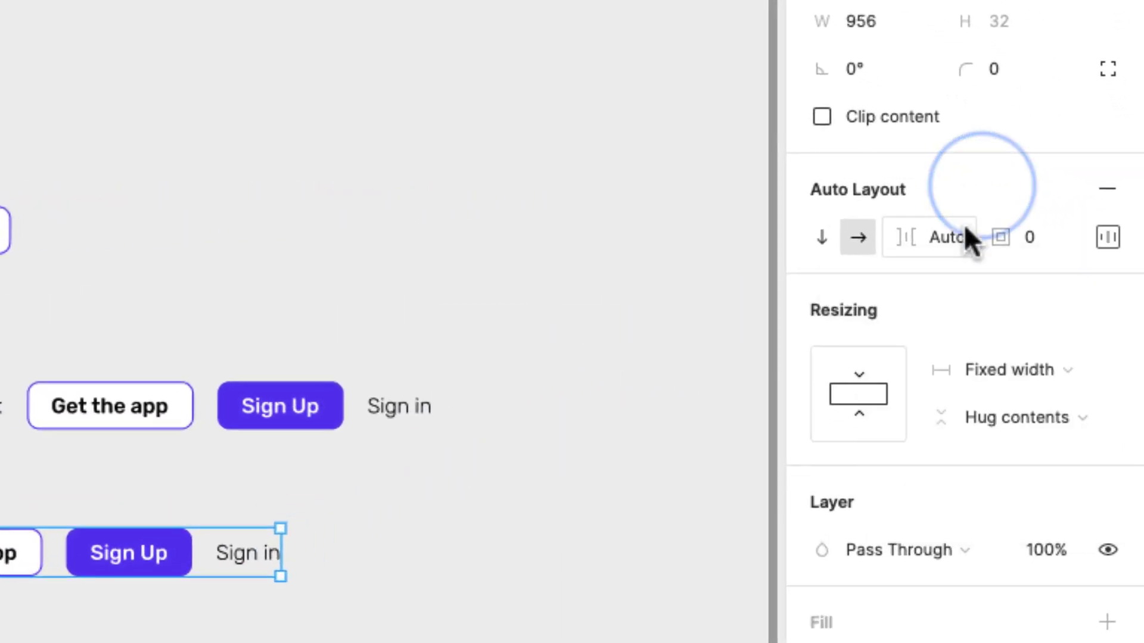
{"action": "left_click", "coordinate": [959, 238]}
{"action": "type", "text": "32"}
{"action": "key", "text": "Return"}
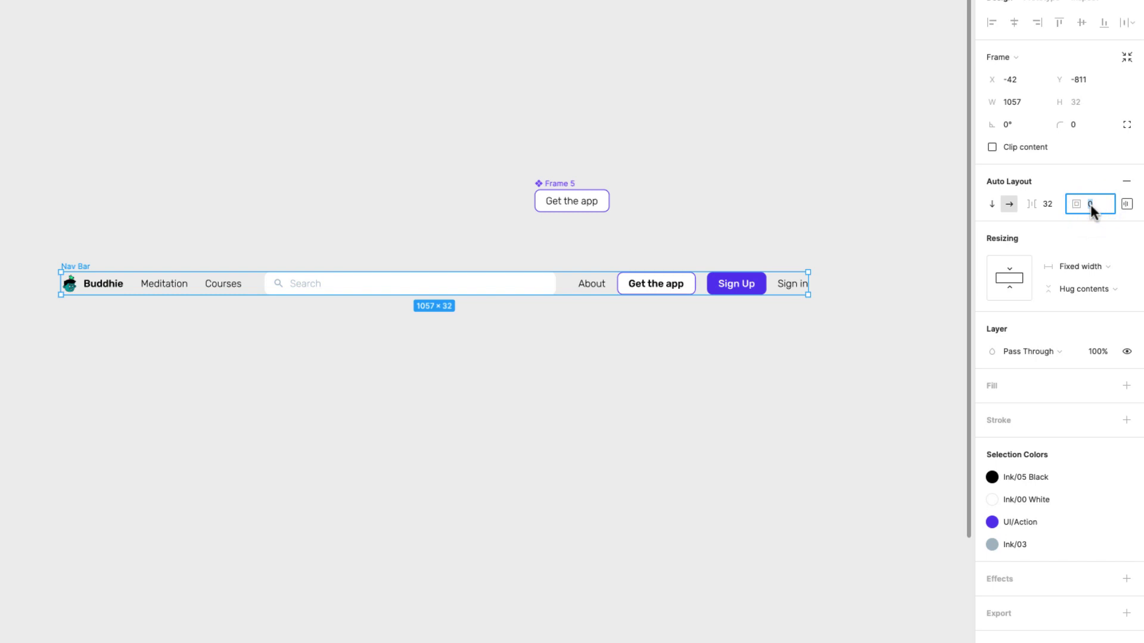
Give the Nav Bar frame a padding of 8 and an Ink/00 White fill style.
{"action": "type", "text": "8"}
{"action": "key", "text": "Return"}
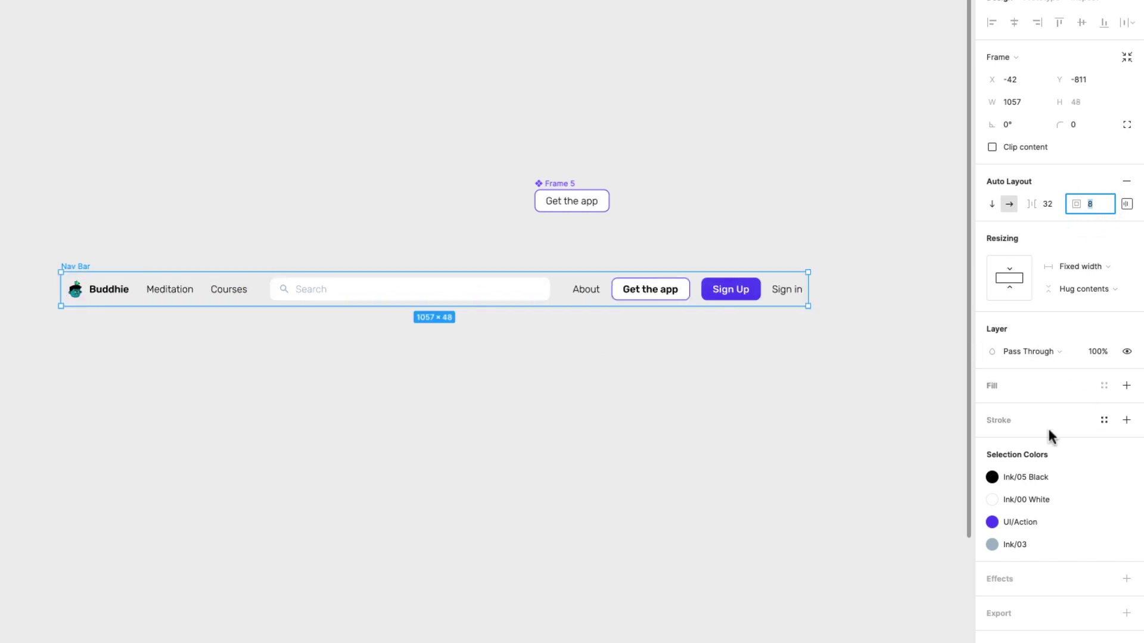
{"action": "left_click", "coordinate": [1103, 385]}
{"action": "left_click", "coordinate": [1003, 496]}
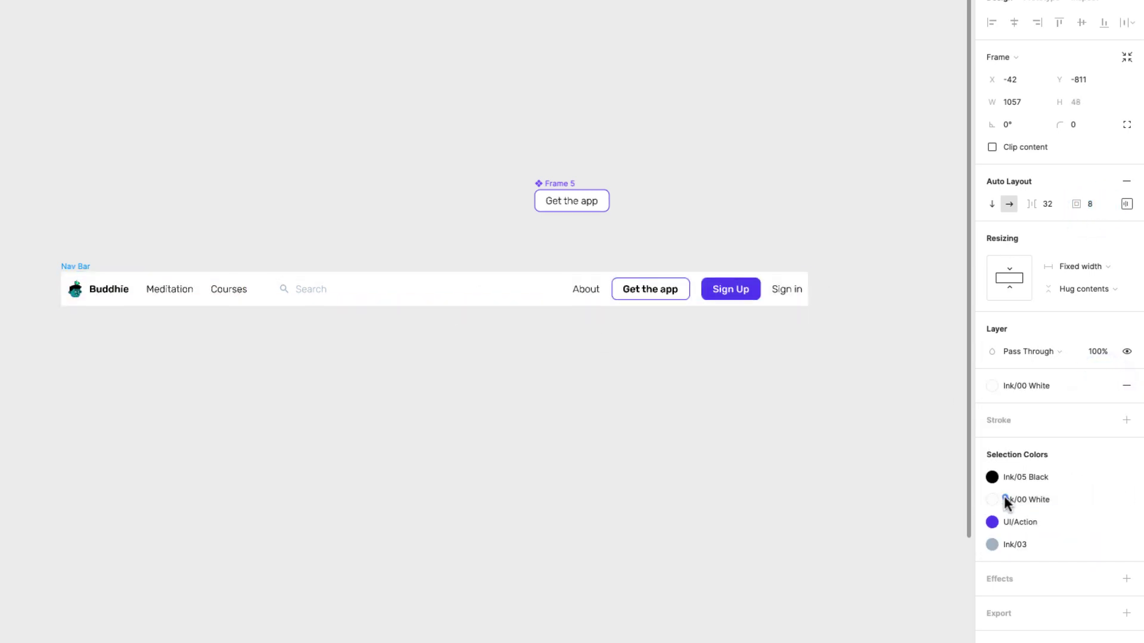
{"action": "left_click", "coordinate": [569, 394]}
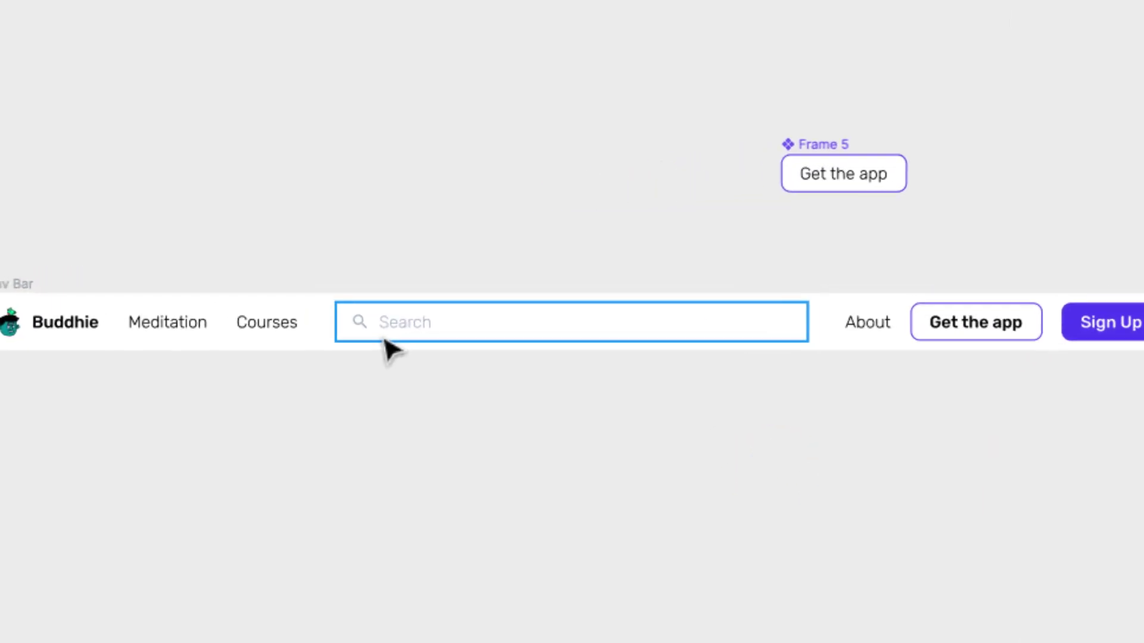
Change the fill style of the search field in the Nav Bar to Ink/01.
{"action": "left_click", "coordinate": [477, 322]}
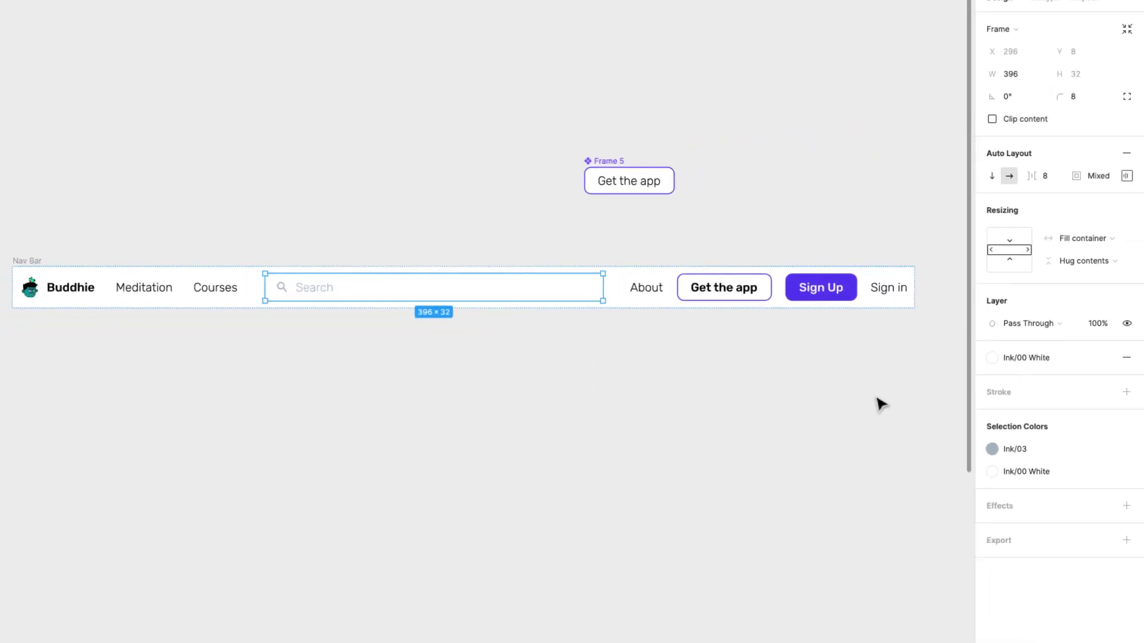
{"action": "left_click", "coordinate": [1032, 358]}
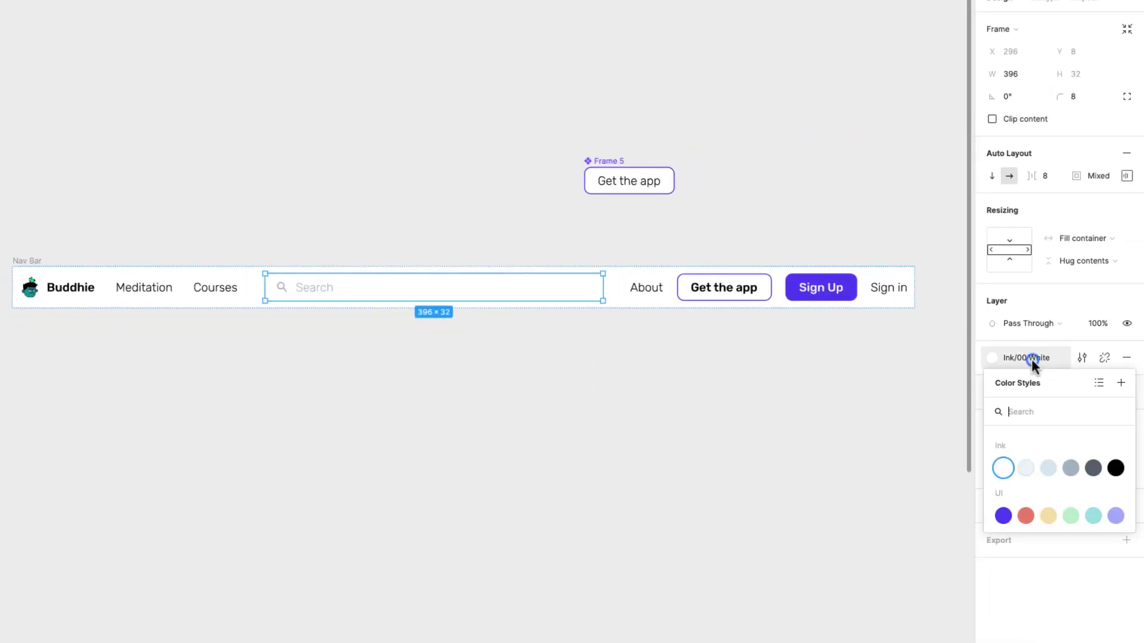
{"action": "left_click", "coordinate": [1025, 468]}
{"action": "left_click", "coordinate": [715, 444]}
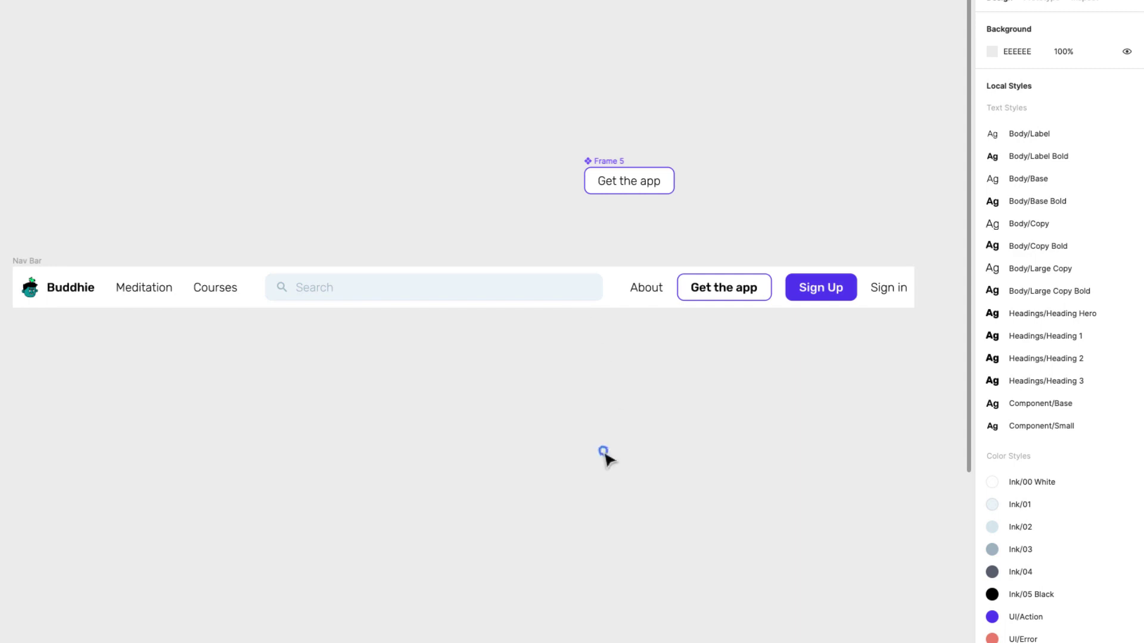
Change the fill style of the search field in the Nav Bar to Ink/00 White.
{"action": "left_click", "coordinate": [585, 297]}
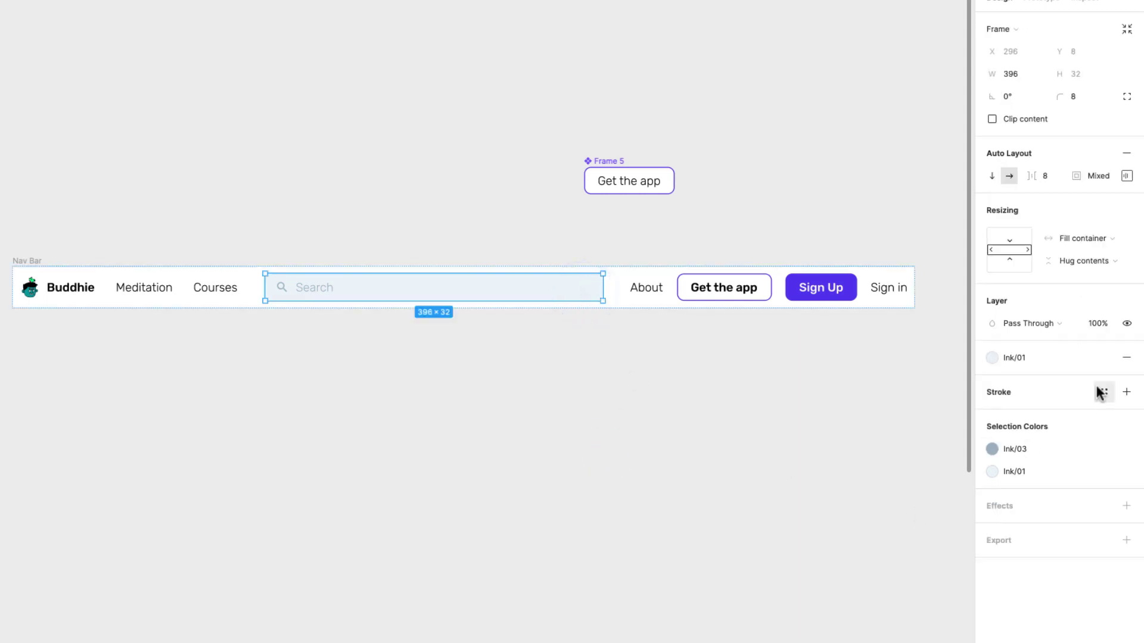
{"action": "left_click", "coordinate": [1020, 358]}
{"action": "left_click", "coordinate": [999, 469]}
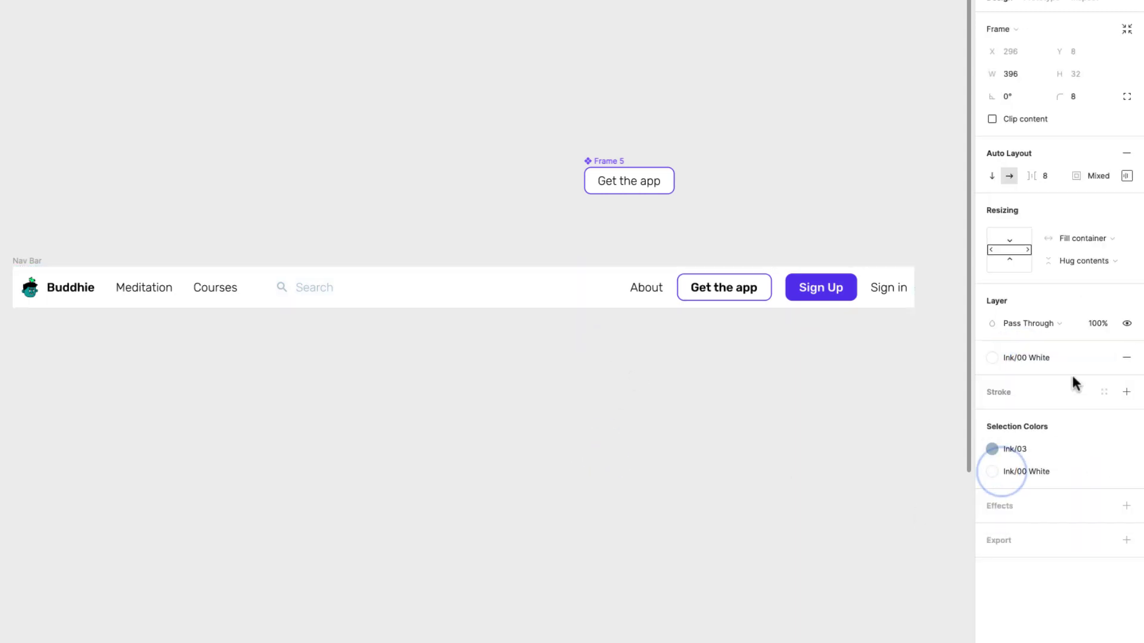
Add an inside stroke of 1 to the search field using the Ink/02 color style.
{"action": "left_click", "coordinate": [1104, 392]}
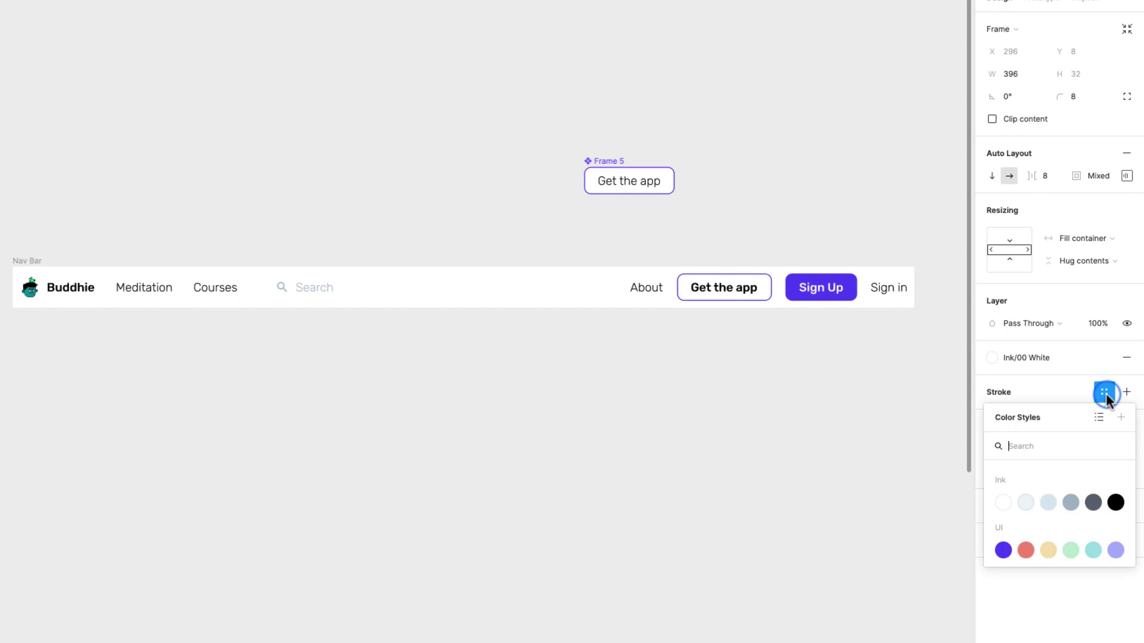
{"action": "left_click", "coordinate": [1026, 503]}
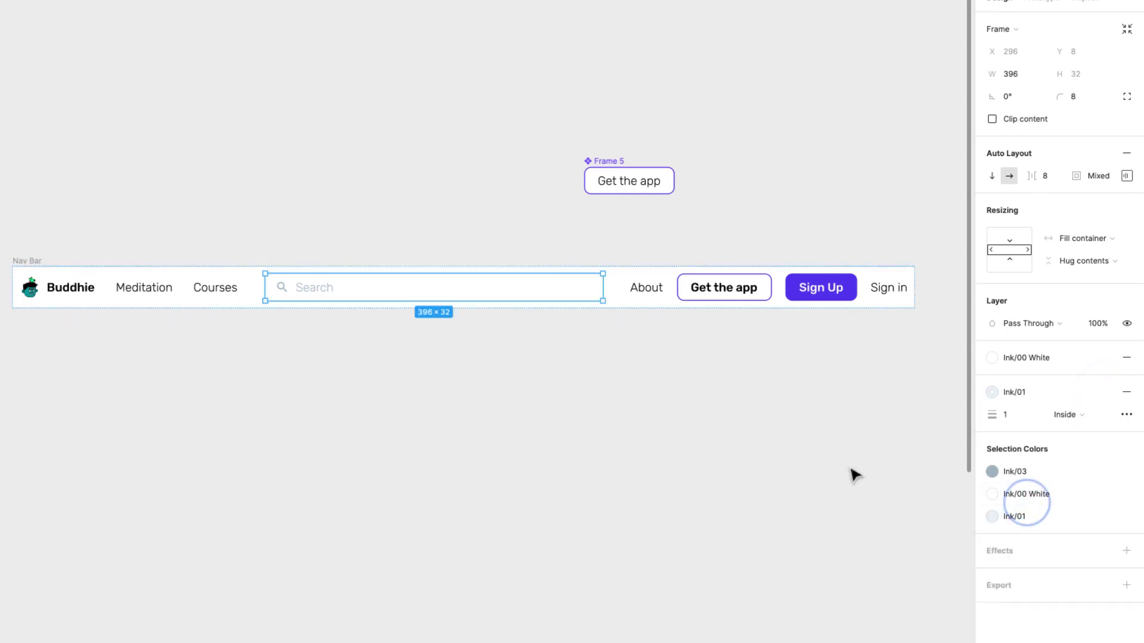
{"action": "left_click", "coordinate": [1008, 392]}
{"action": "left_click", "coordinate": [1048, 504]}
{"action": "left_click", "coordinate": [607, 428]}
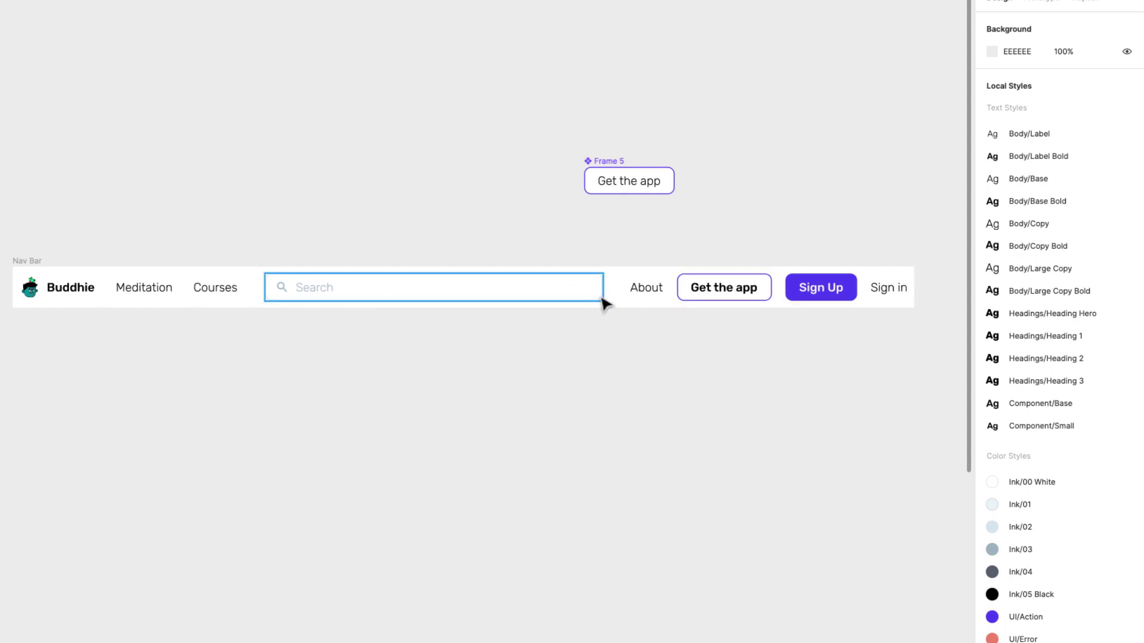
{"action": "left_click", "coordinate": [492, 414]}
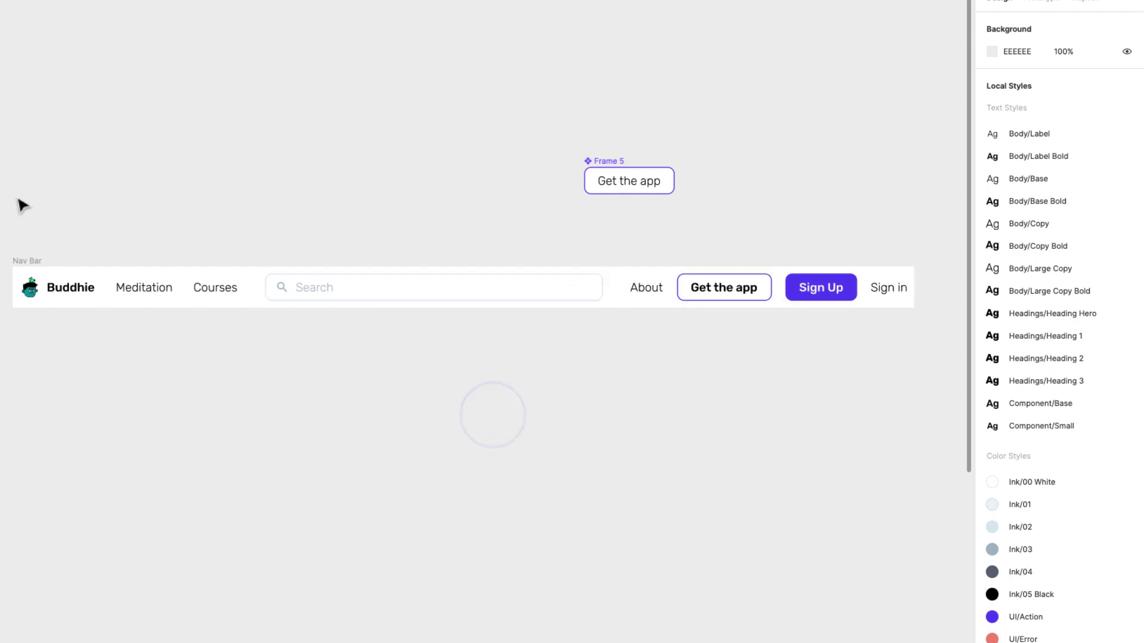
Set the corner radius of the Nav Bar frame to 8.
{"action": "left_click", "coordinate": [26, 261]}
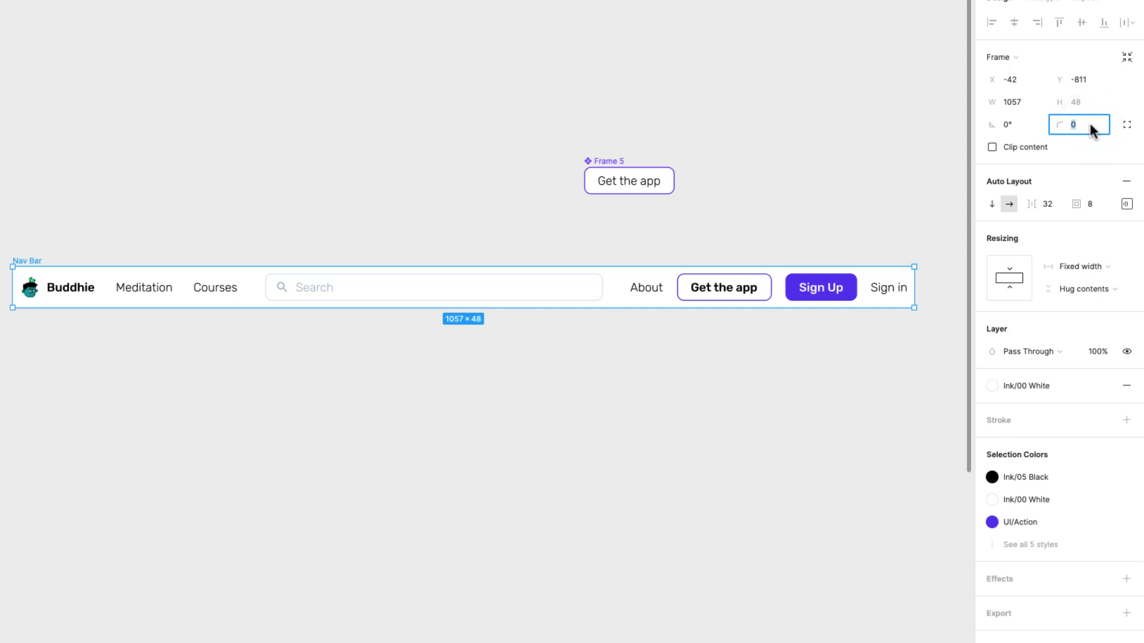
{"action": "type", "text": "8"}
{"action": "key", "text": "Return"}
{"action": "left_click", "coordinate": [308, 192]}
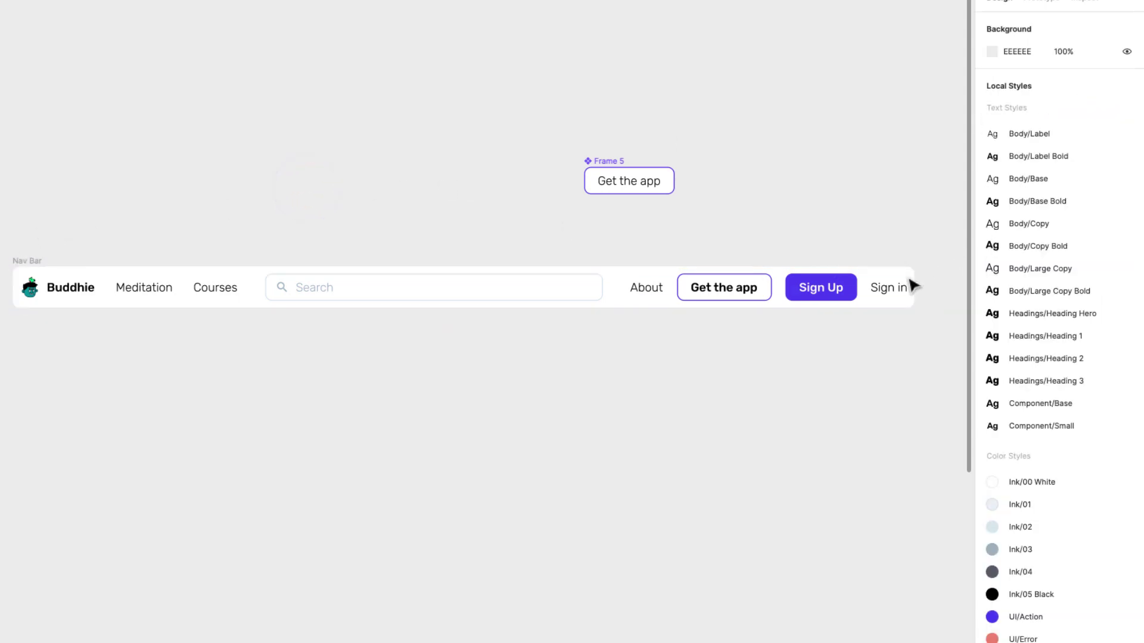
Examine the spacing between the Nav Bar's outer edges and its first and last items up close.
{"action": "scroll", "coordinate": [911, 284], "scroll_direction": "up", "scroll_amount": 5, "text": "ctrl"}
{"action": "scroll", "coordinate": [911, 285], "scroll_direction": "right", "scroll_amount": 3}
{"action": "left_click", "coordinate": [809, 331]}
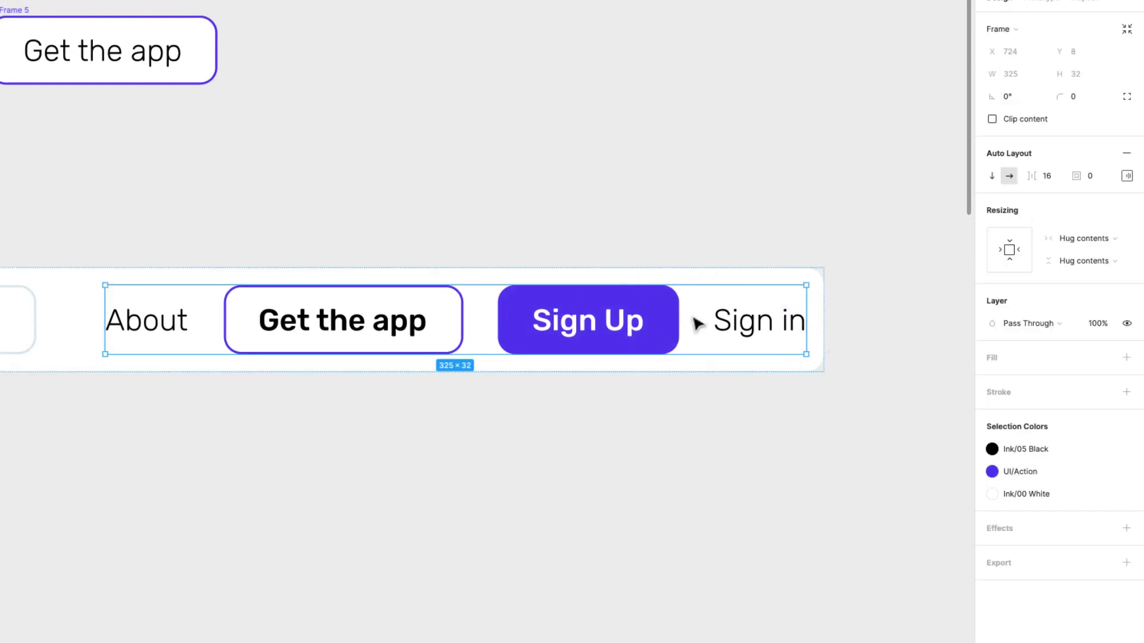
{"action": "left_click", "coordinate": [873, 375]}
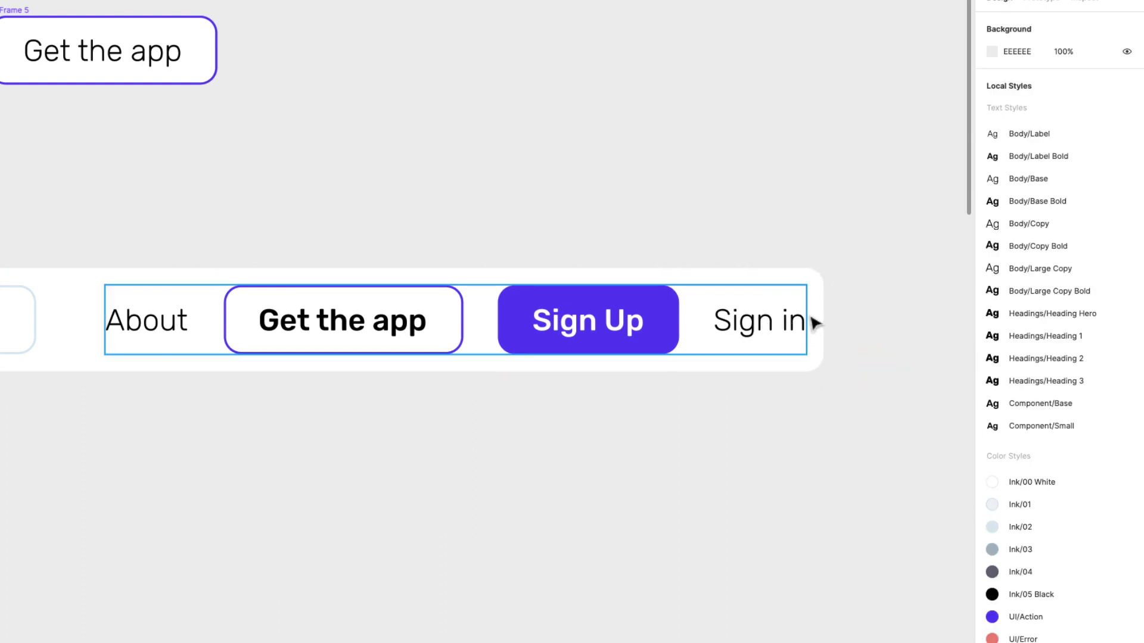
{"action": "scroll", "coordinate": [524, 345], "scroll_direction": "left", "scroll_amount": 5}
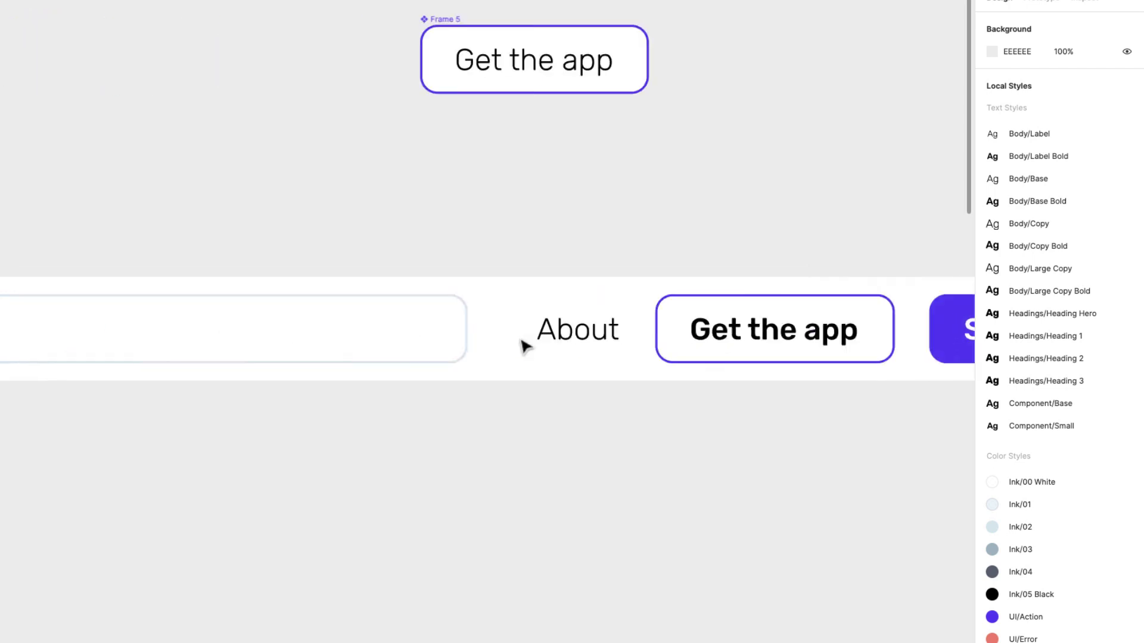
{"action": "scroll", "coordinate": [524, 345], "scroll_direction": "down", "scroll_amount": 2}
{"action": "scroll", "coordinate": [316, 351], "scroll_direction": "up", "scroll_amount": 3}
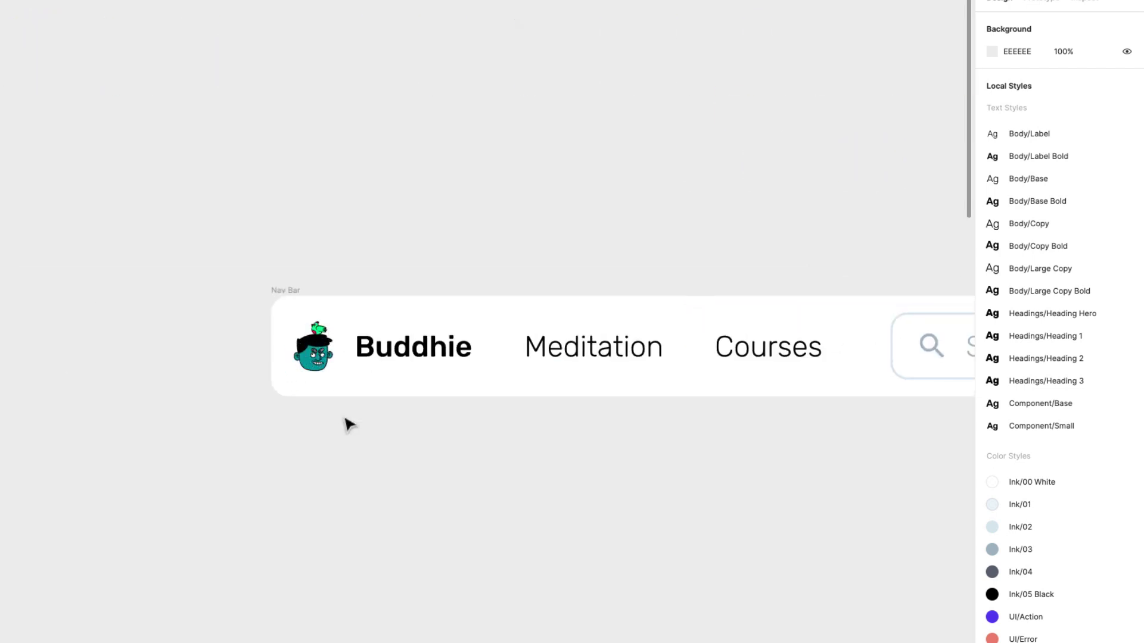
{"action": "scroll", "coordinate": [285, 389], "scroll_direction": "down", "scroll_amount": 5}
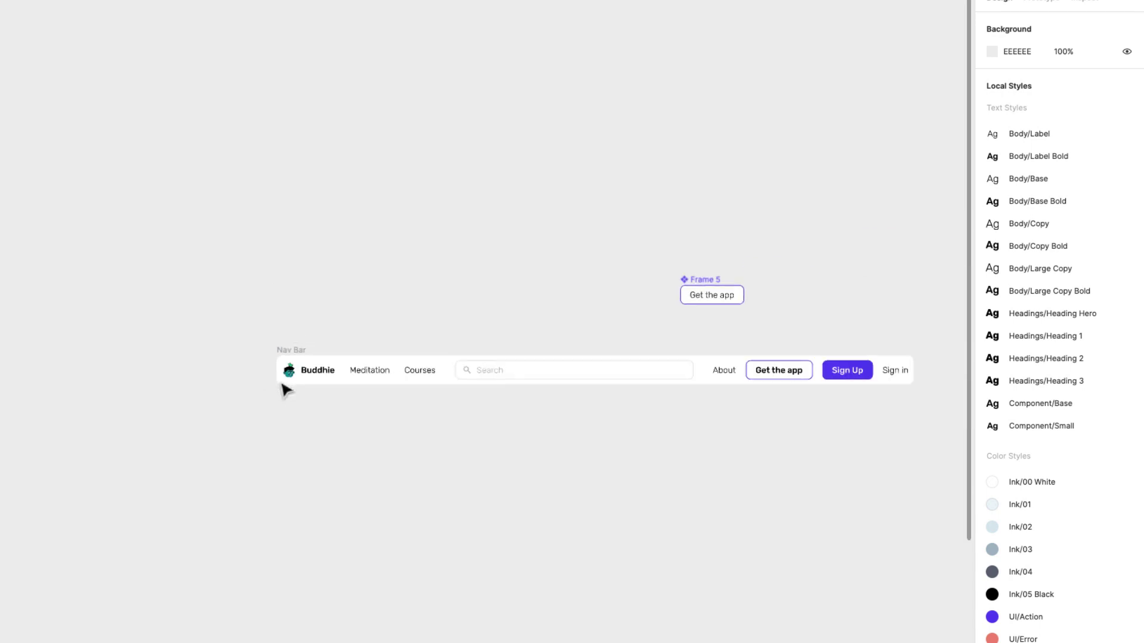
Set the Nav Bar's left and right padding to 16 each.
{"action": "left_click", "coordinate": [218, 337]}
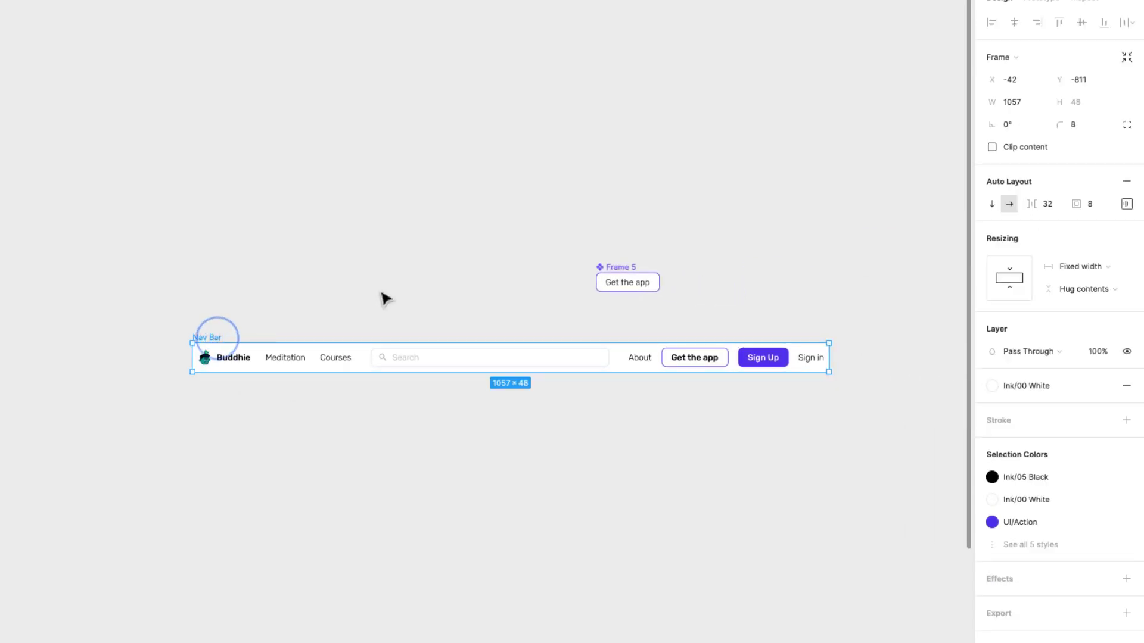
{"action": "left_click", "coordinate": [1126, 204]}
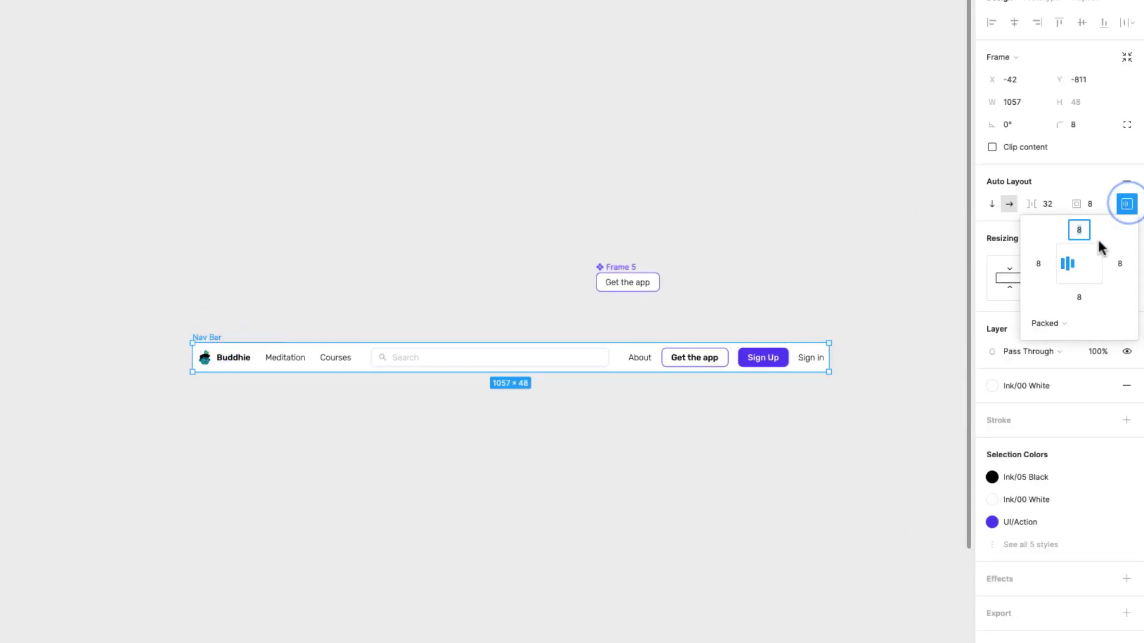
{"action": "left_click", "coordinate": [1122, 263]}
{"action": "type", "text": "16"}
{"action": "key", "text": "Return"}
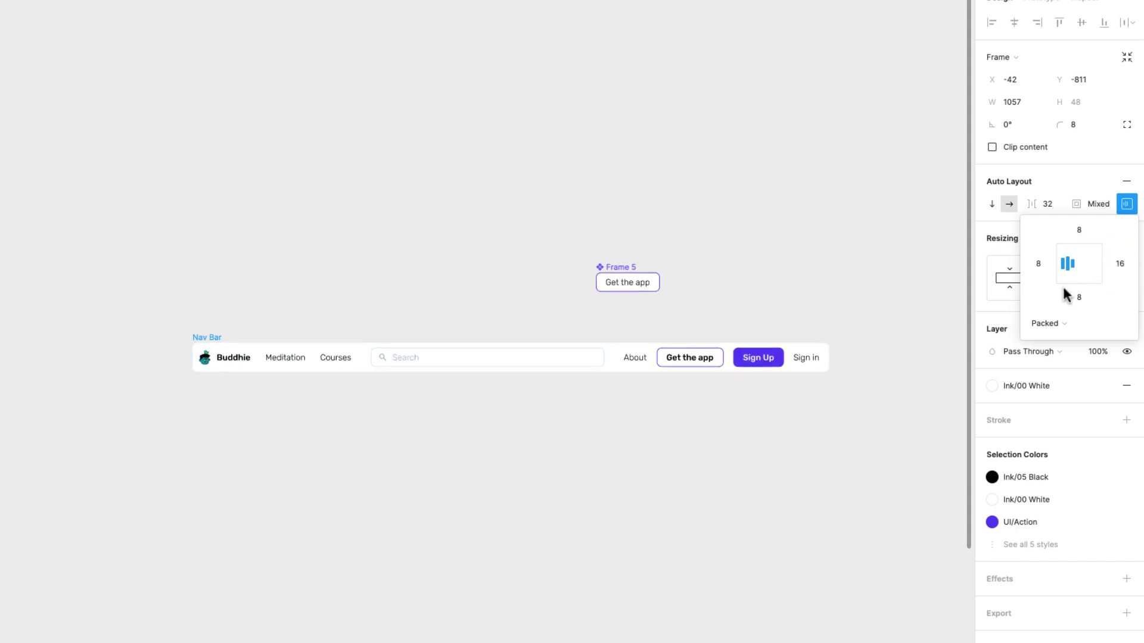
{"action": "left_click", "coordinate": [1041, 263]}
{"action": "type", "text": "16"}
{"action": "key", "text": "Return"}
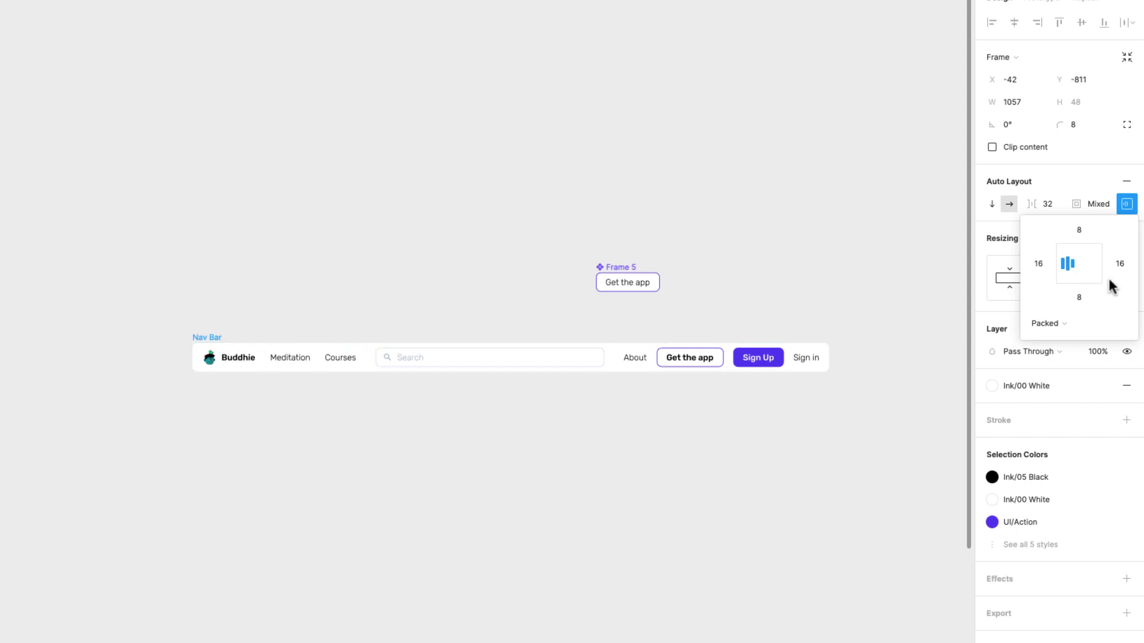
{"action": "left_click", "coordinate": [335, 321]}
Review the Nav Bar's brand and link group and its search field as nested auto layout frames.
{"action": "key", "text": "ctrl+equal"}
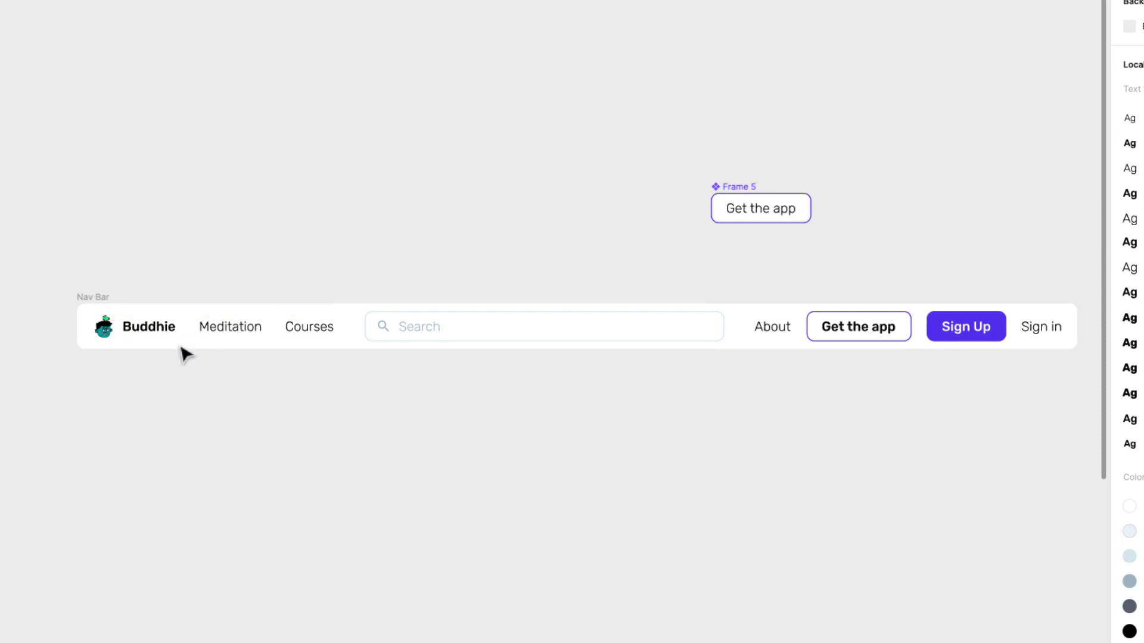
{"action": "double_click", "coordinate": [144, 334]}
{"action": "left_click", "coordinate": [200, 255]}
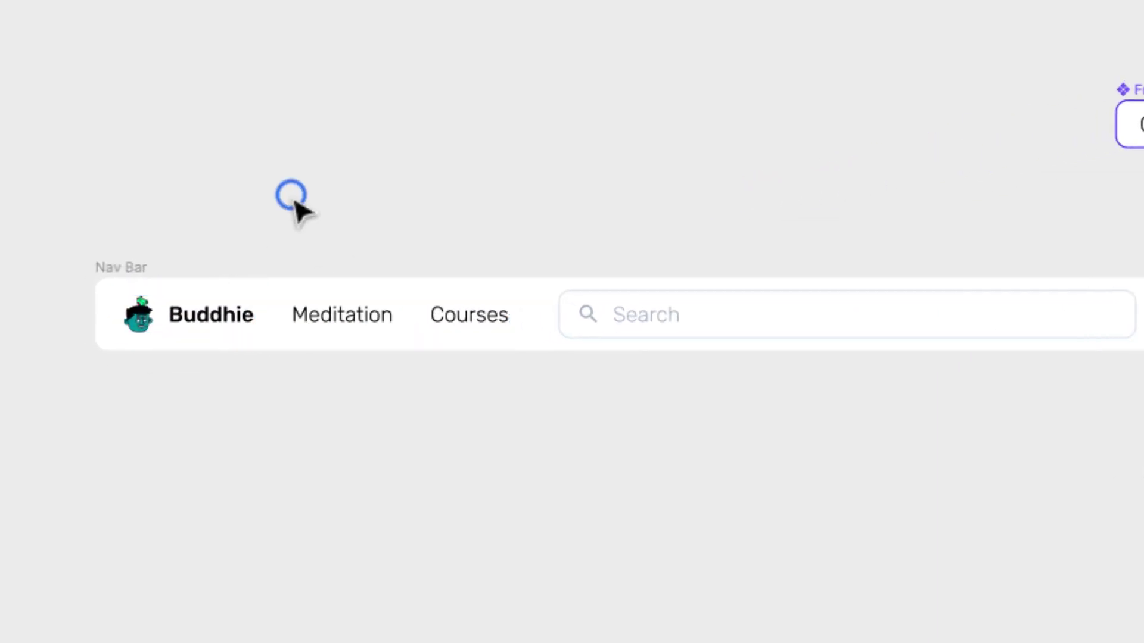
{"action": "left_click", "coordinate": [380, 308]}
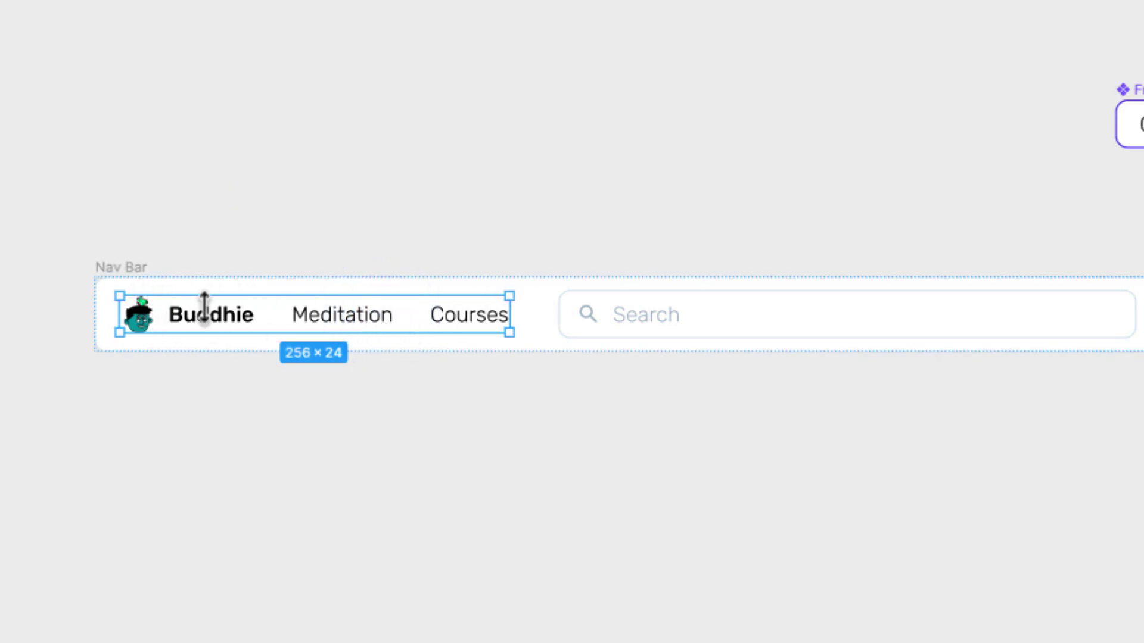
{"action": "left_click", "coordinate": [685, 324]}
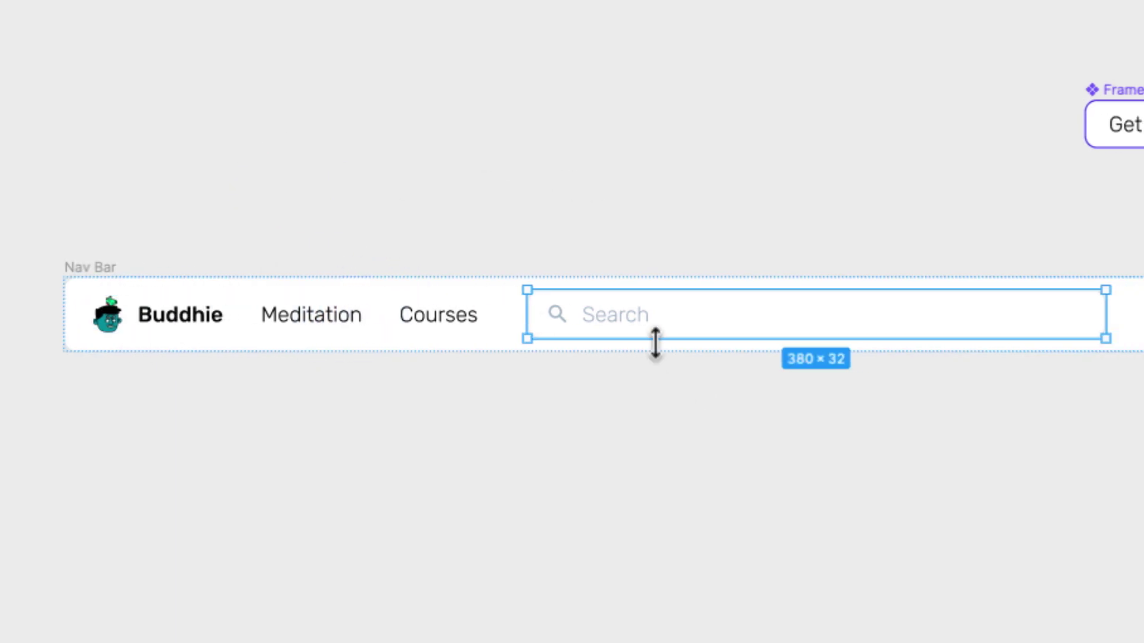
{"action": "left_click", "coordinate": [527, 237]}
{"action": "left_click", "coordinate": [350, 325]}
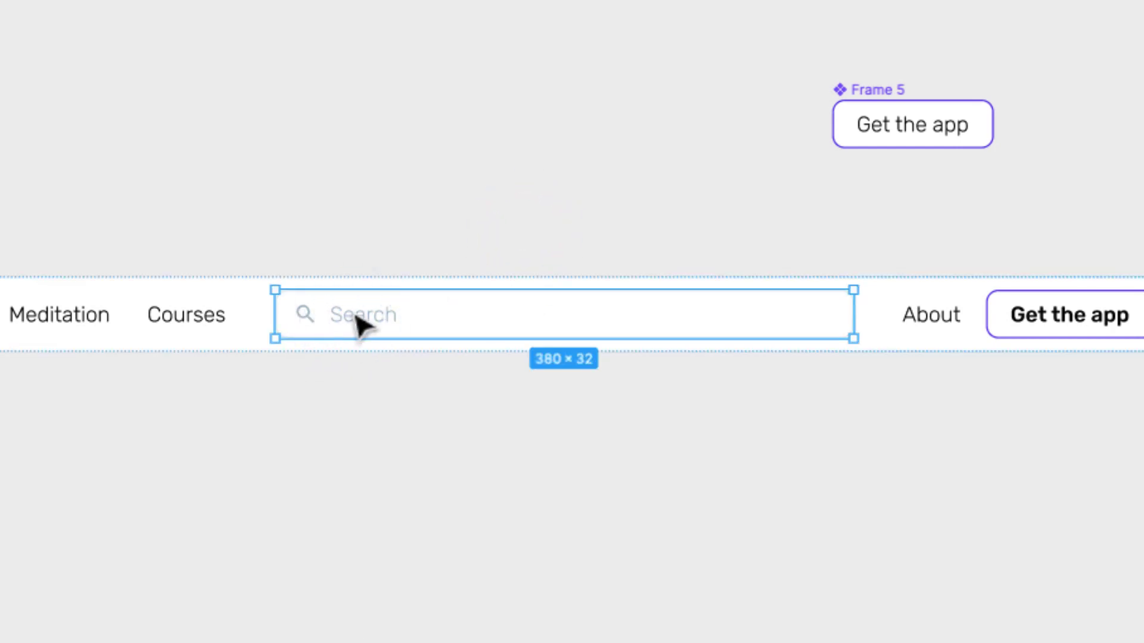
{"action": "left_click", "coordinate": [983, 503]}
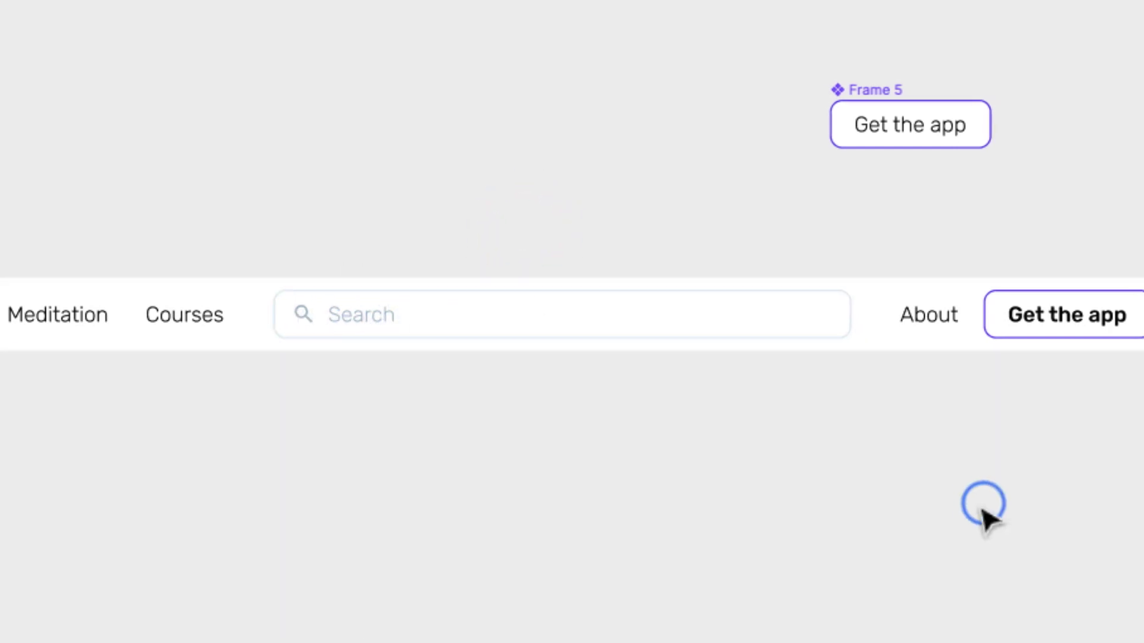
Review the Nav Bar's right-side actions frame and its Get the app and Sign Up button instances.
{"action": "left_click", "coordinate": [880, 327]}
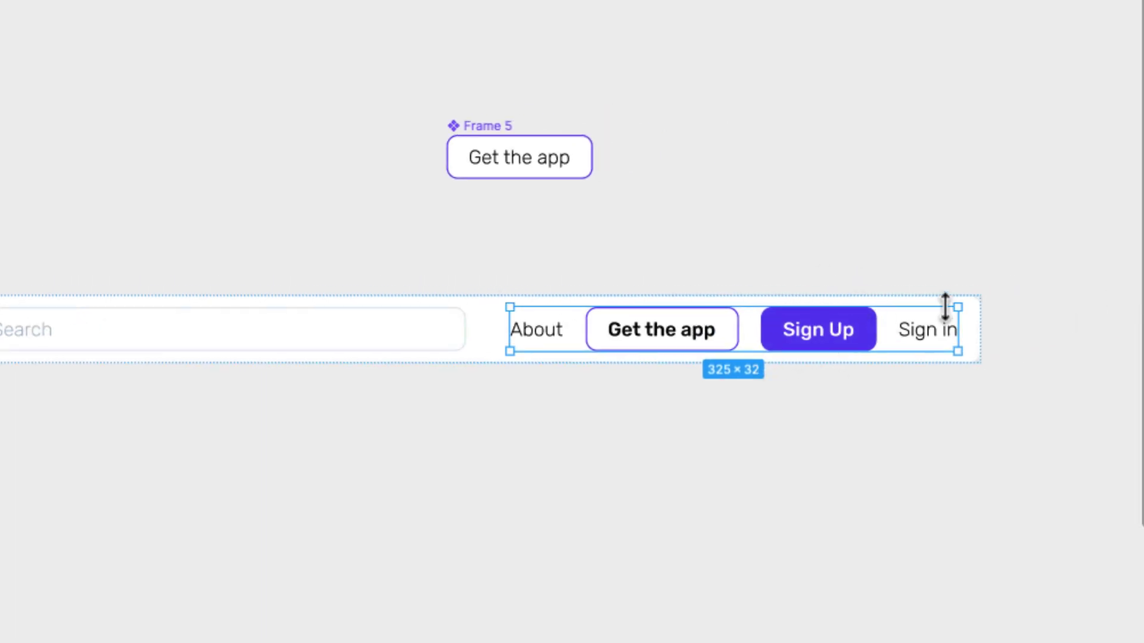
{"action": "scroll", "coordinate": [944, 307], "scroll_direction": "up", "scroll_amount": 3}
{"action": "double_click", "coordinate": [575, 351]}
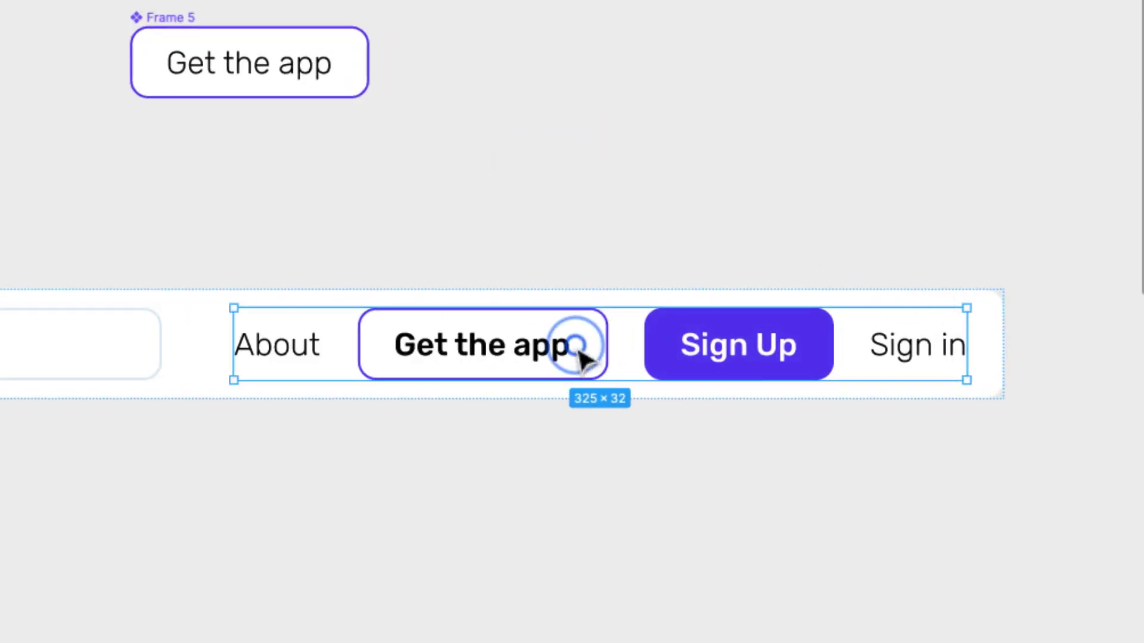
{"action": "left_click", "coordinate": [768, 364]}
{"action": "left_click", "coordinate": [576, 343]}
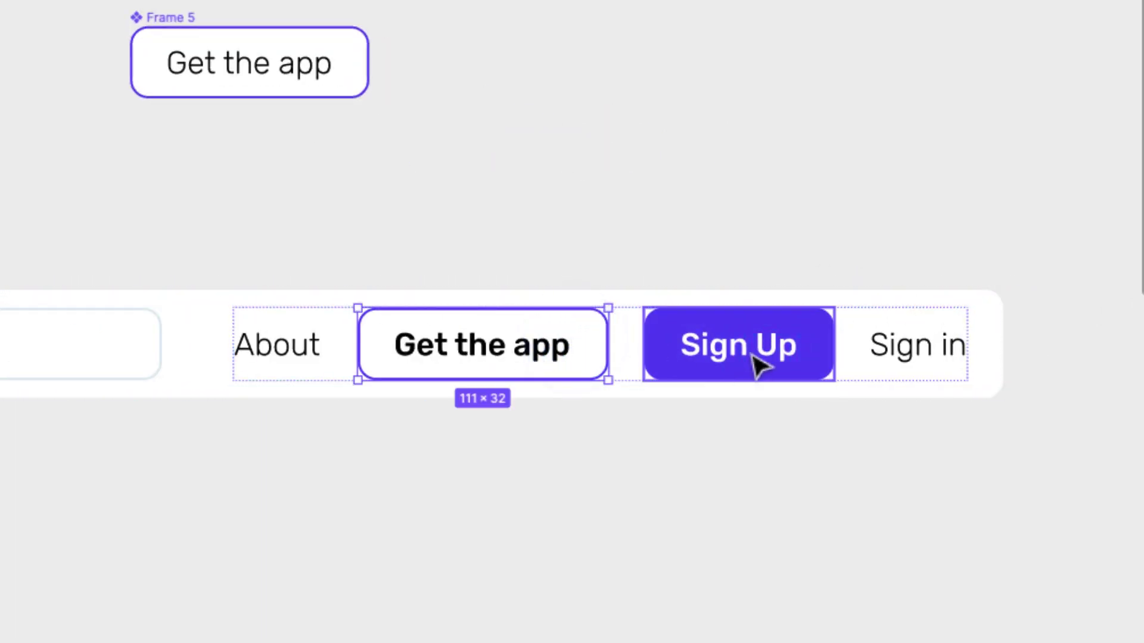
{"action": "left_click", "coordinate": [756, 364]}
{"action": "left_click", "coordinate": [560, 353]}
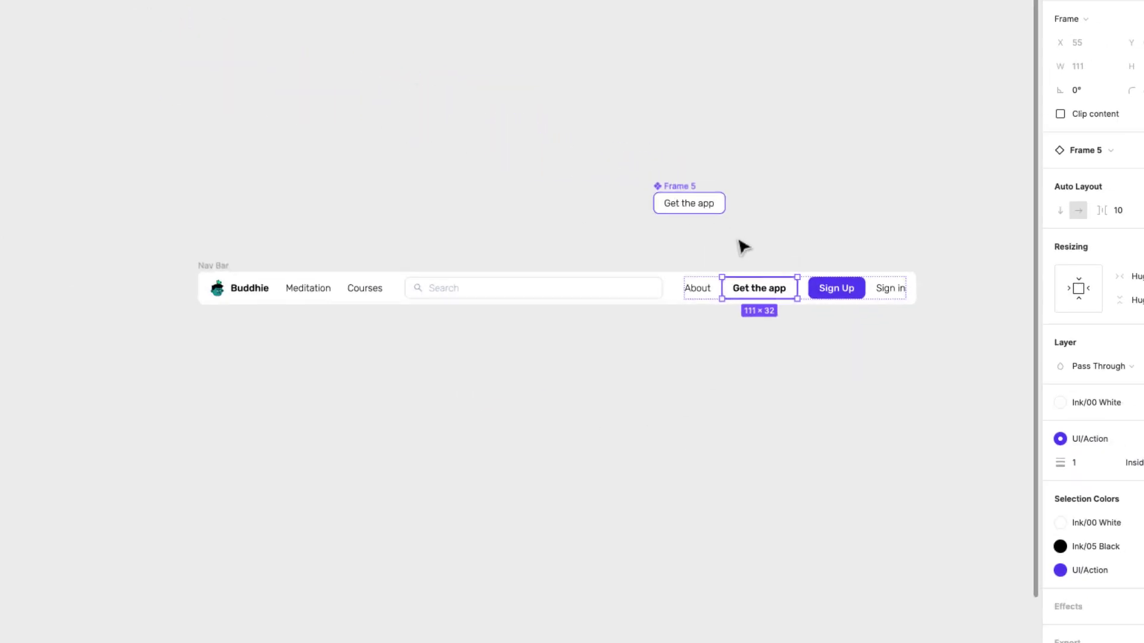
{"action": "scroll", "coordinate": [742, 244], "scroll_direction": "up", "scroll_amount": 3}
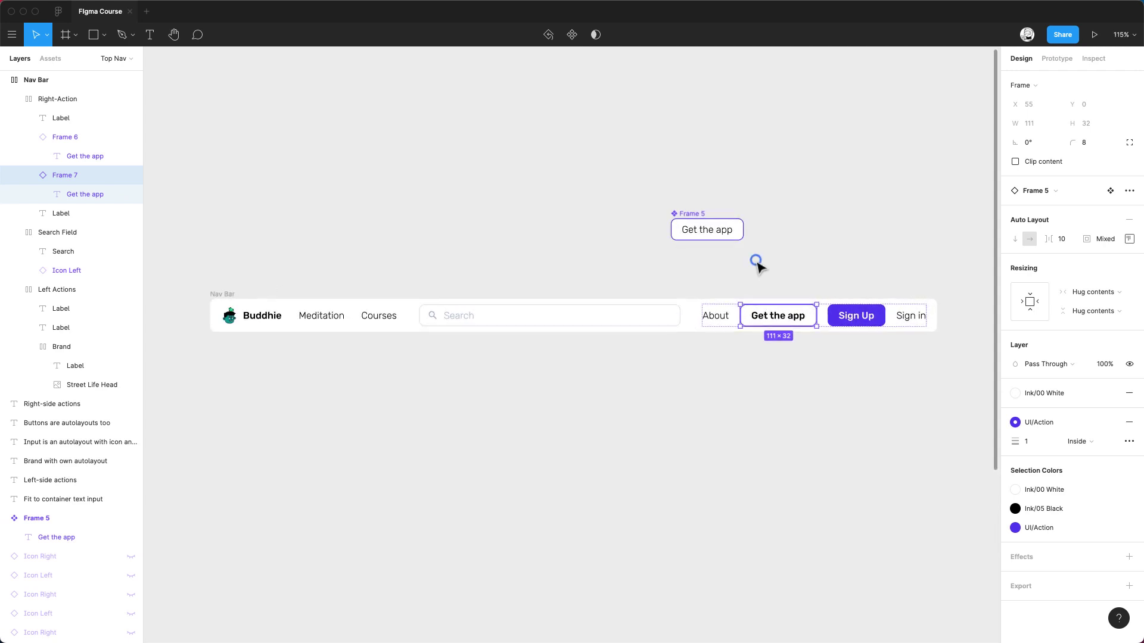
{"action": "left_click", "coordinate": [756, 262]}
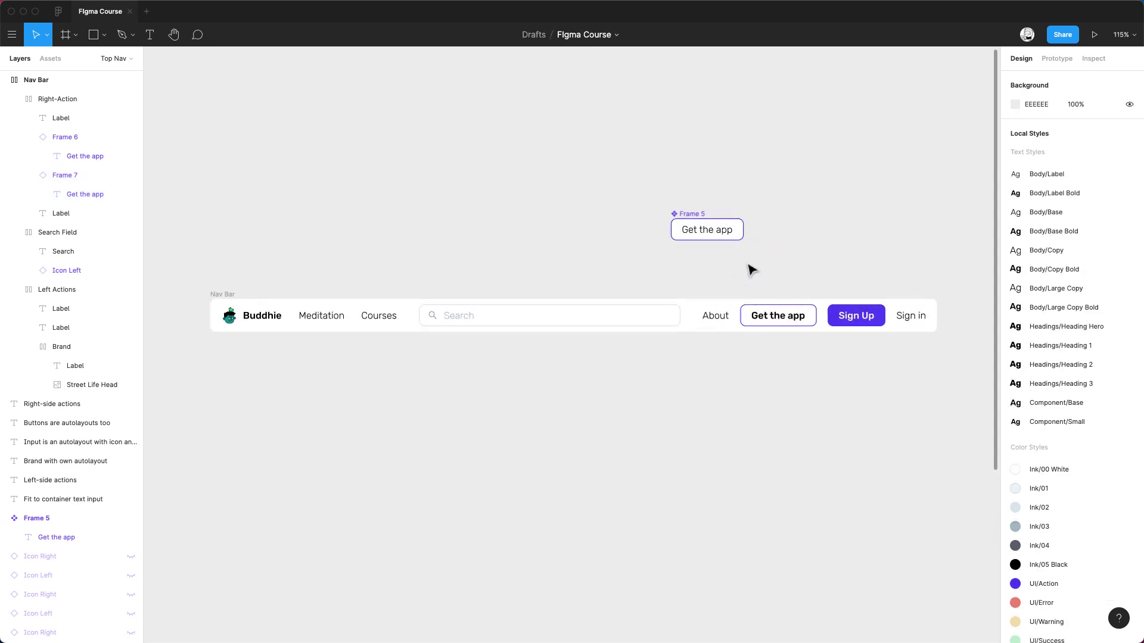
{"action": "scroll", "coordinate": [563, 277], "scroll_direction": "up", "scroll_amount": 2}
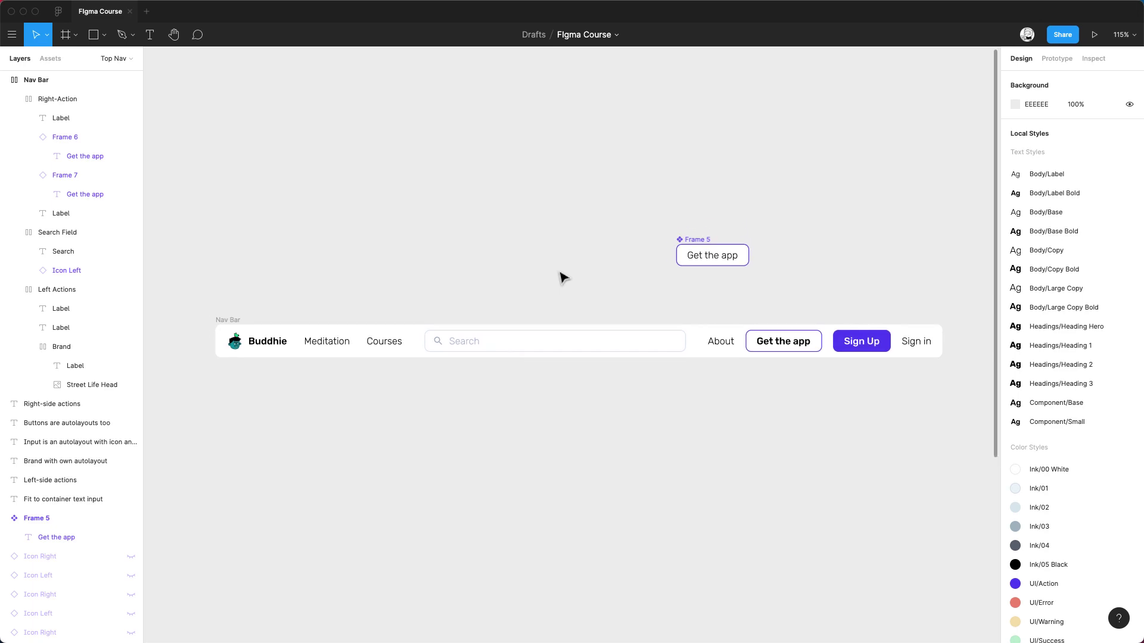